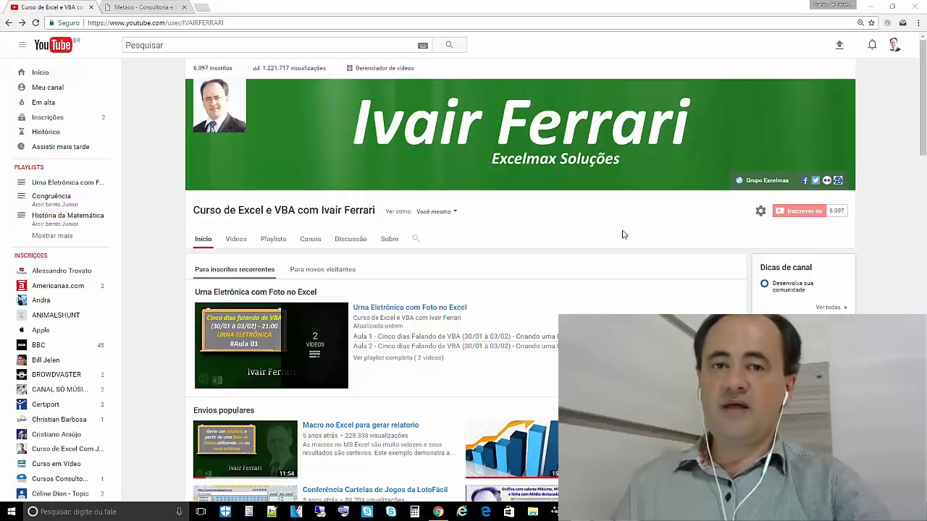
View the banner slides on the Metasis website, then return to the YouTube channel page
left_click(139, 6)
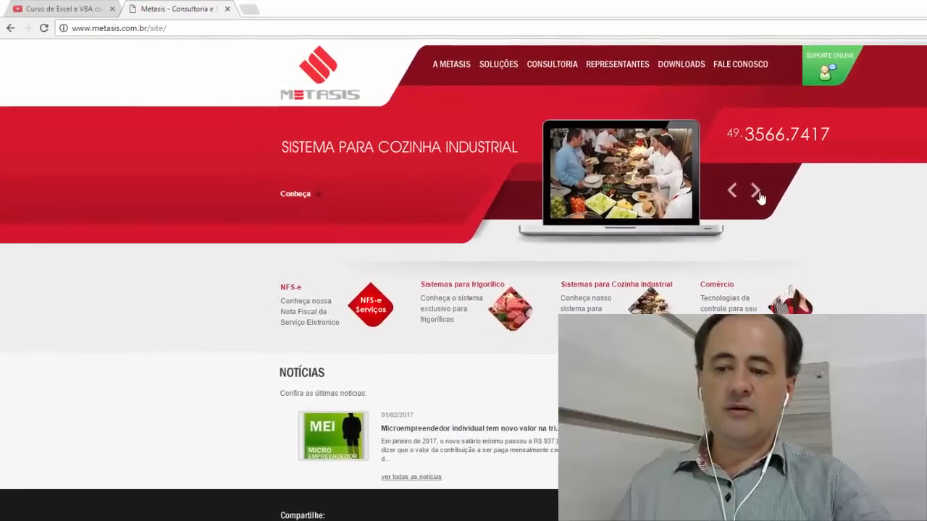
left_click(746, 191)
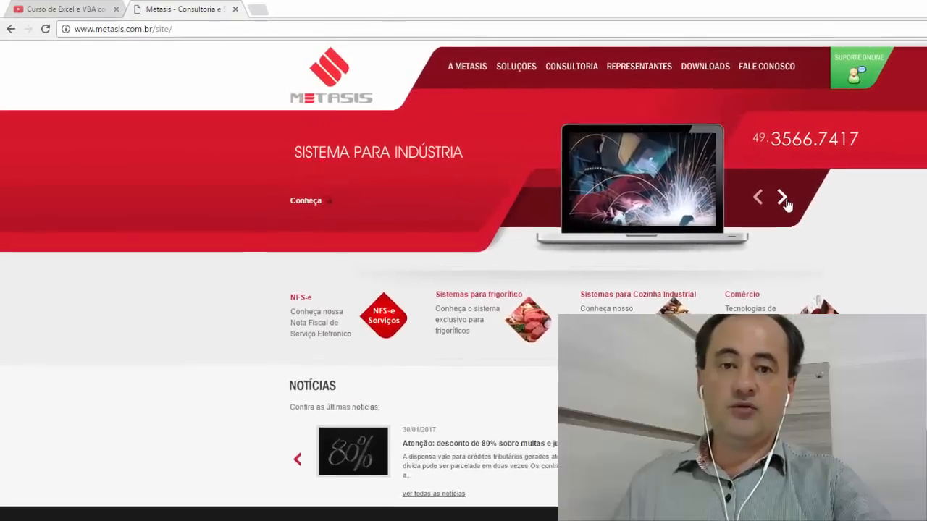
left_click(769, 196)
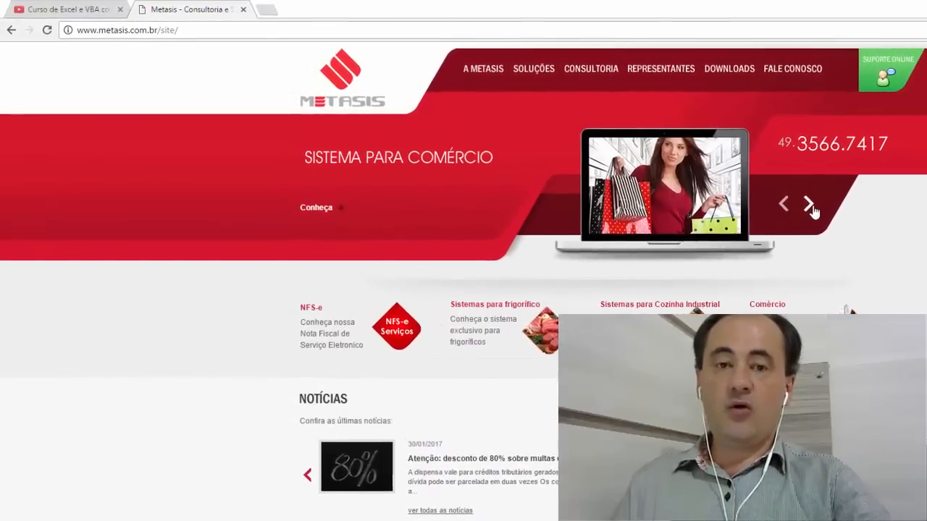
left_click(809, 206)
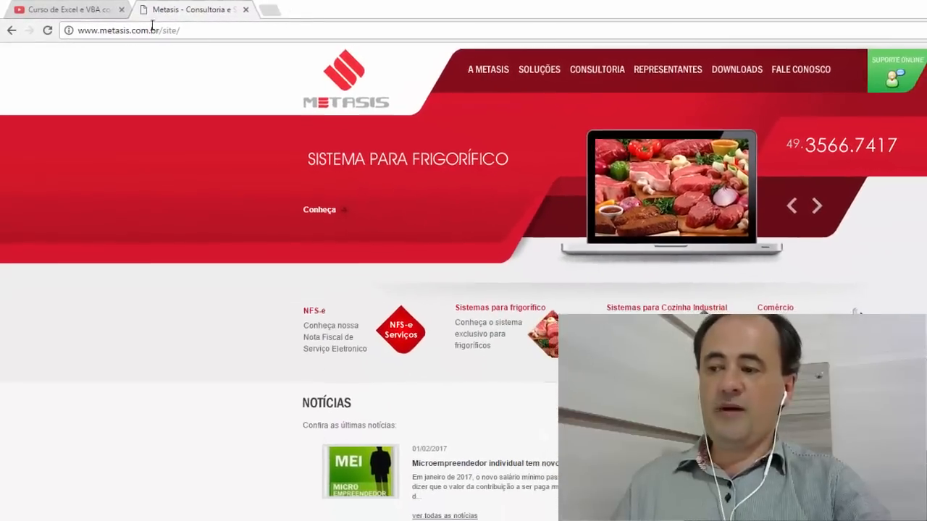
left_click(72, 10)
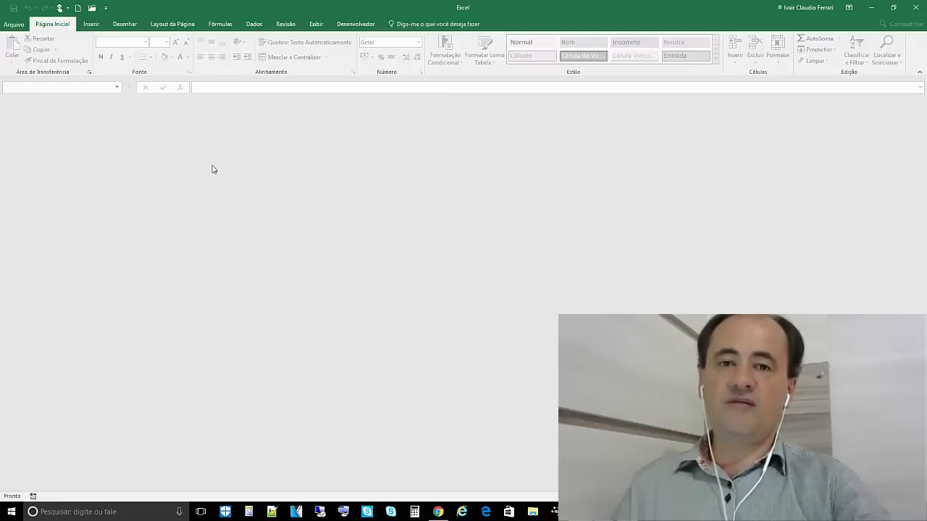
In Excel, create a blank workbook with the headers DATA, VENDEDOR and VALOR in A1:C1, and widen column B to fit its header
left_click(76, 8)
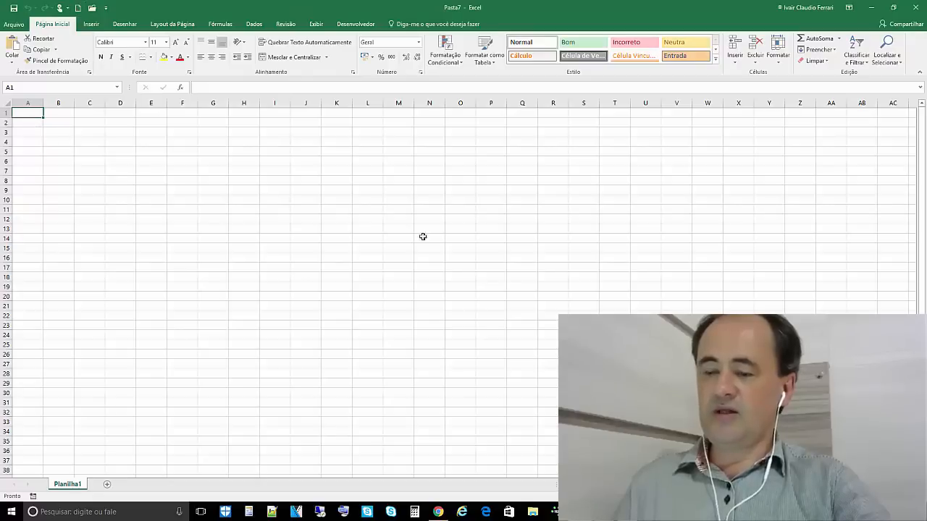
scroll(464, 290, "up", 4)
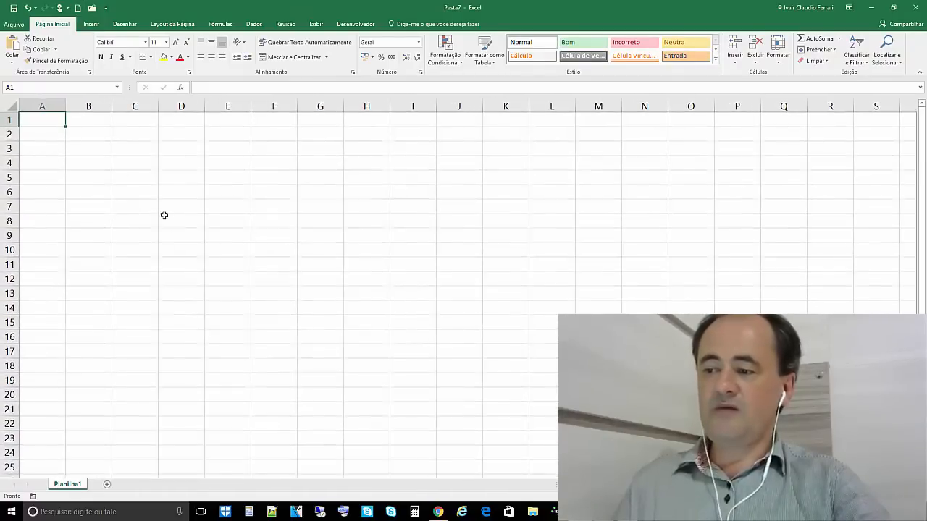
type("DATA")
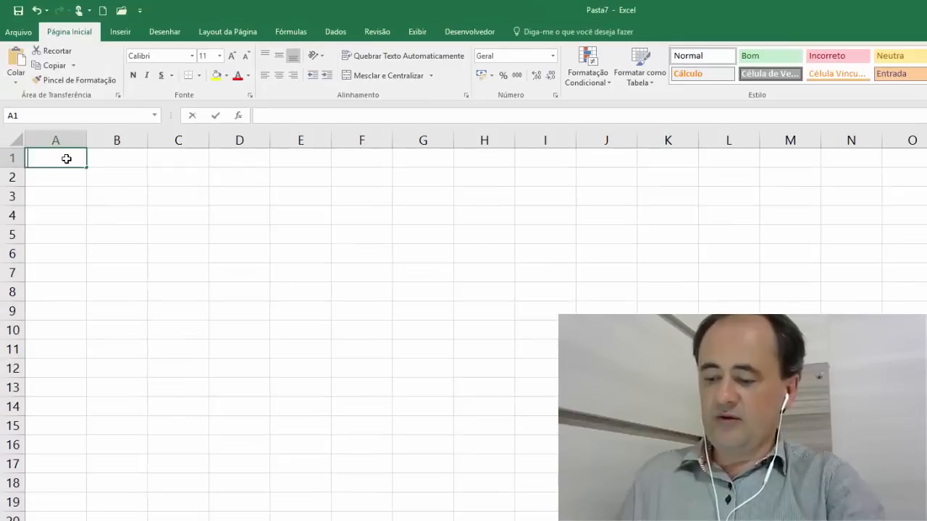
key("Tab")
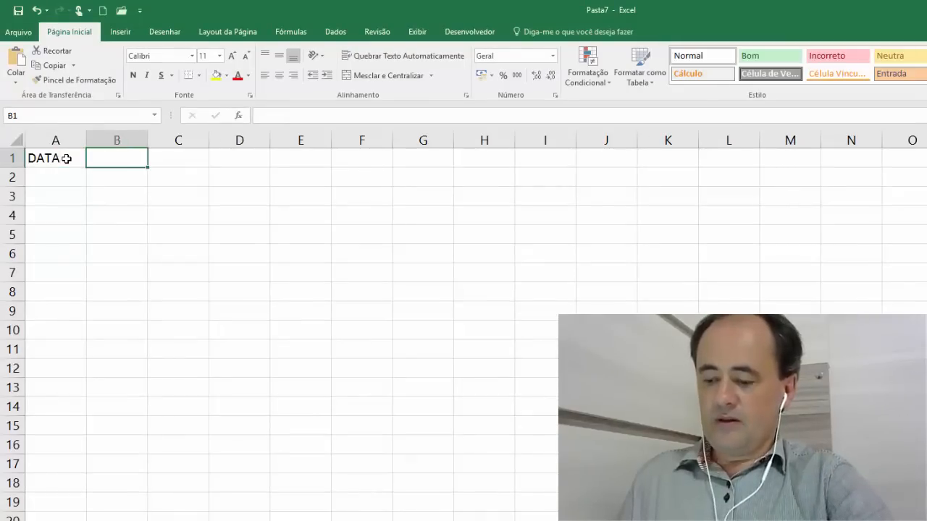
type("VENDEDOR")
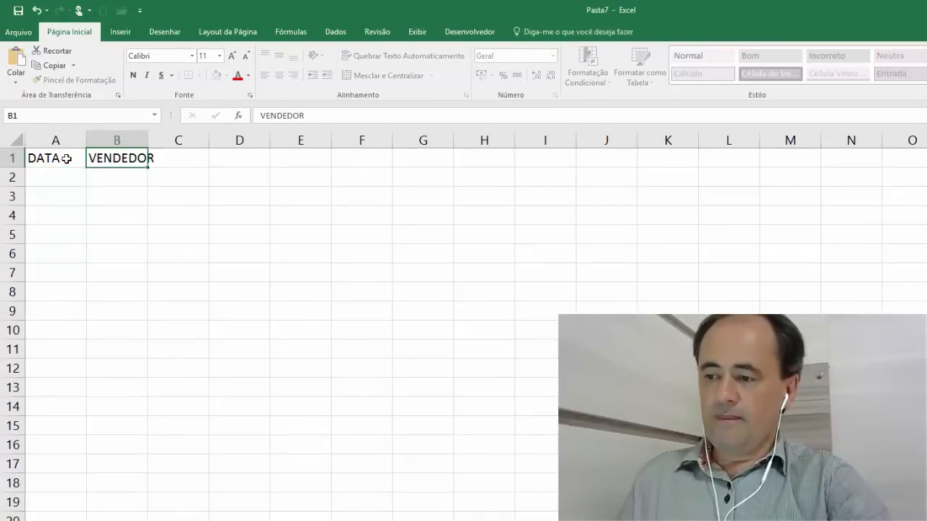
key("Tab")
type("VALOR")
key("Return")
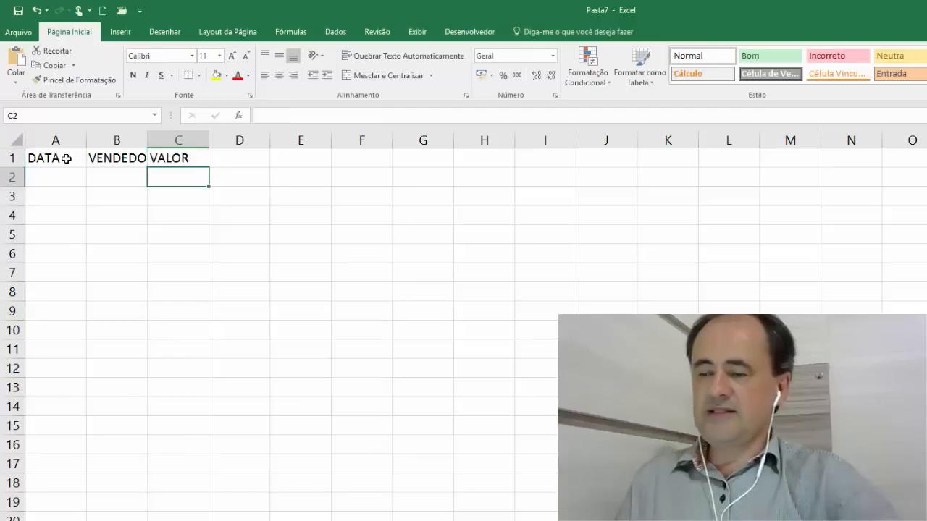
left_click_drag(152, 147, 180, 147)
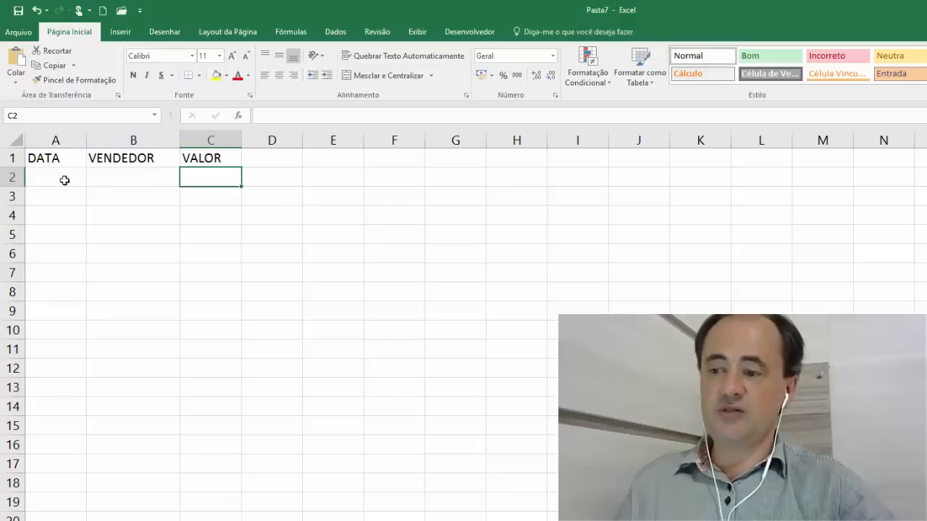
Enter the formula =ALEATÓRIOENTRE("01/01/2015";HOJE()) in cell A2 to generate a random date
left_click(56, 180)
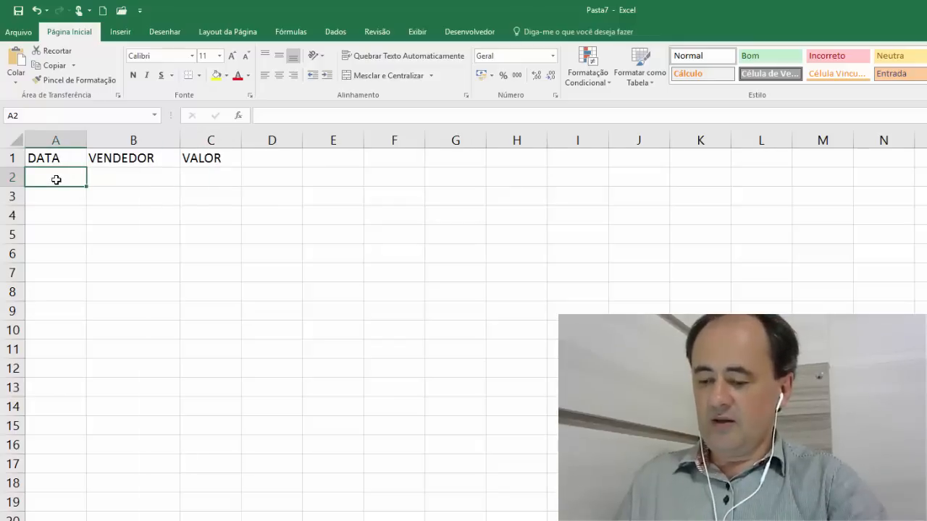
type("=ALE")
key("Down")
key("Tab")
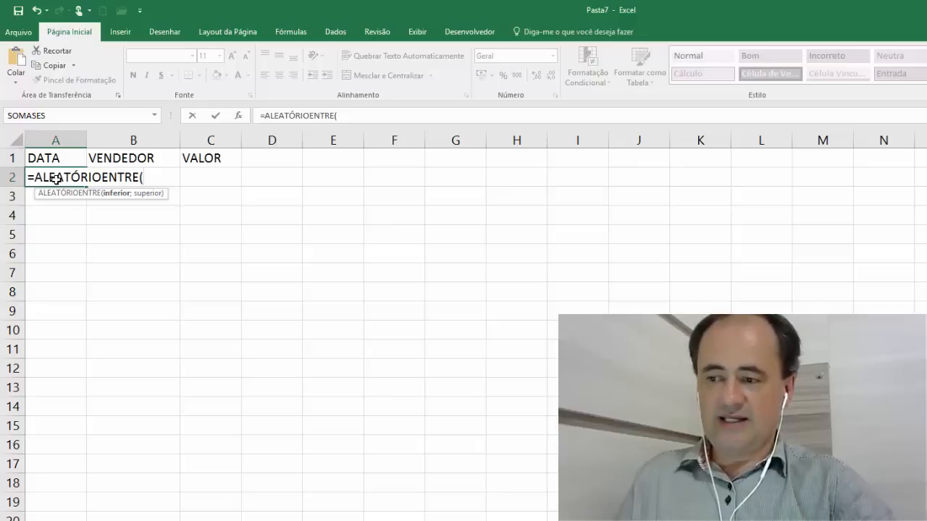
type("\"0")
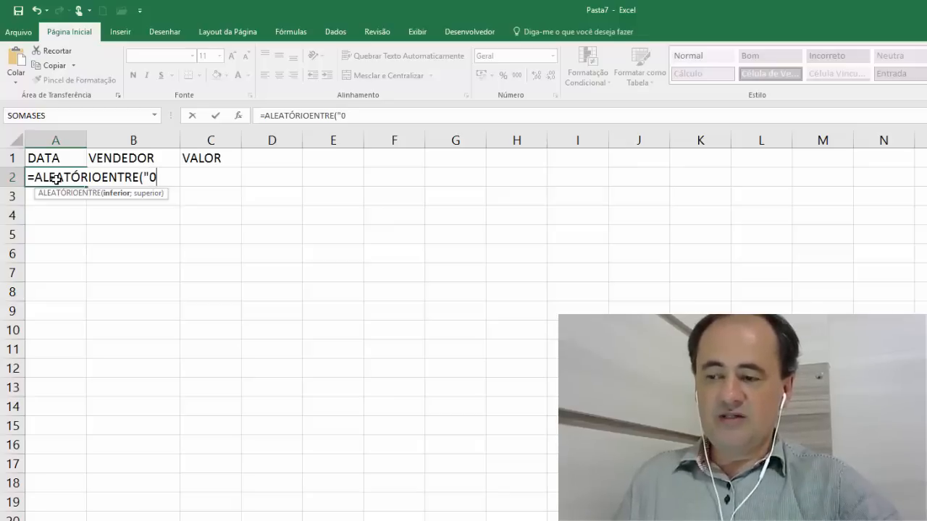
type("1/01/")
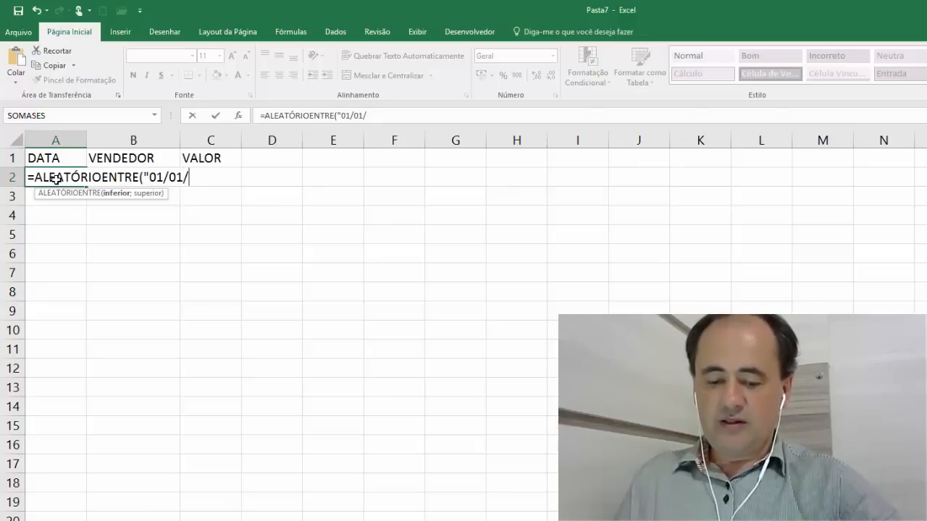
type("2015")
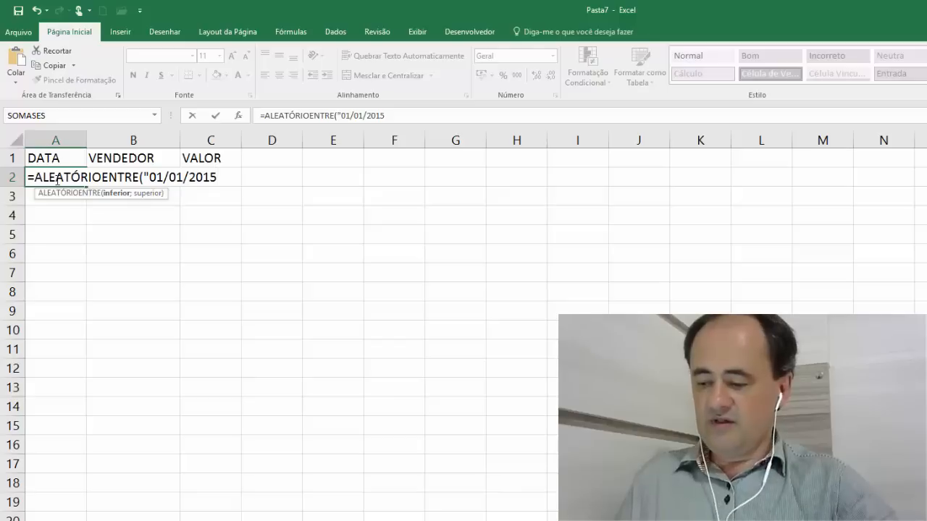
type("\";")
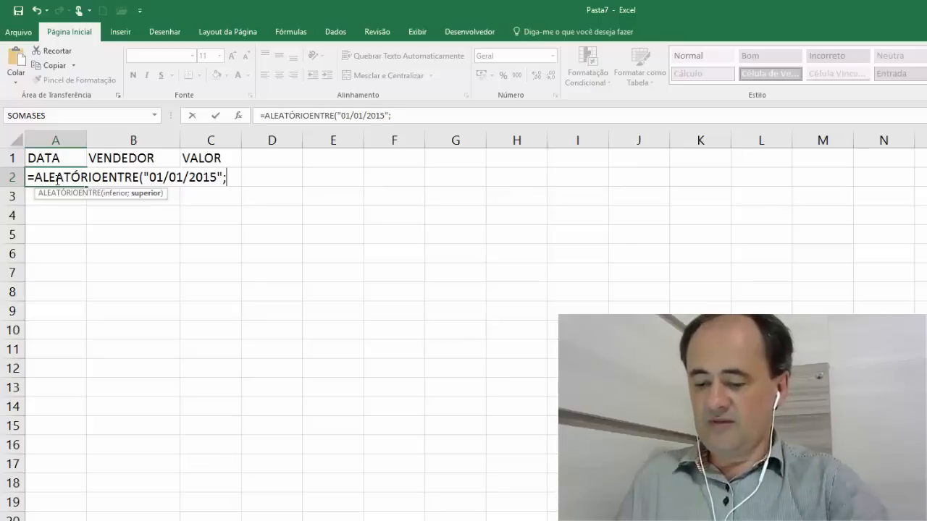
type("HOJE())")
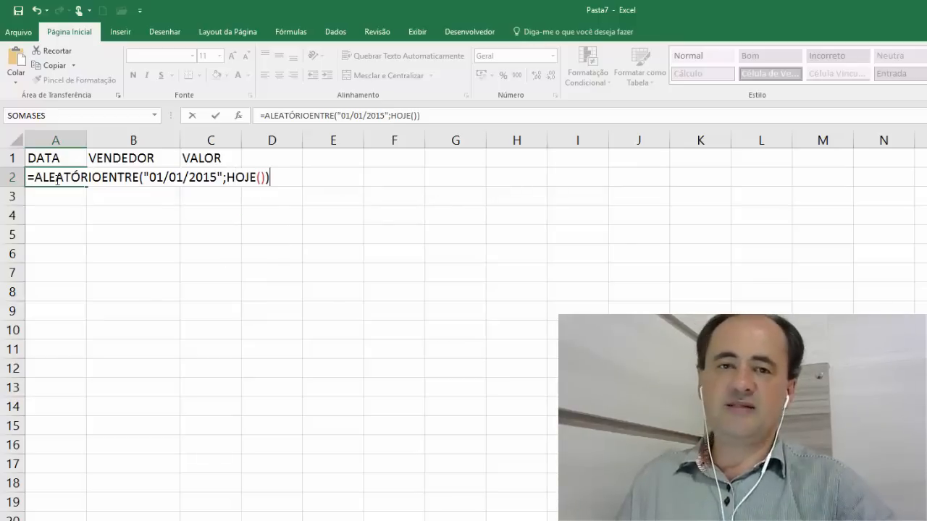
key("Return")
Format cell A2 under DATA with the Data Abreviada number format
left_click(58, 178)
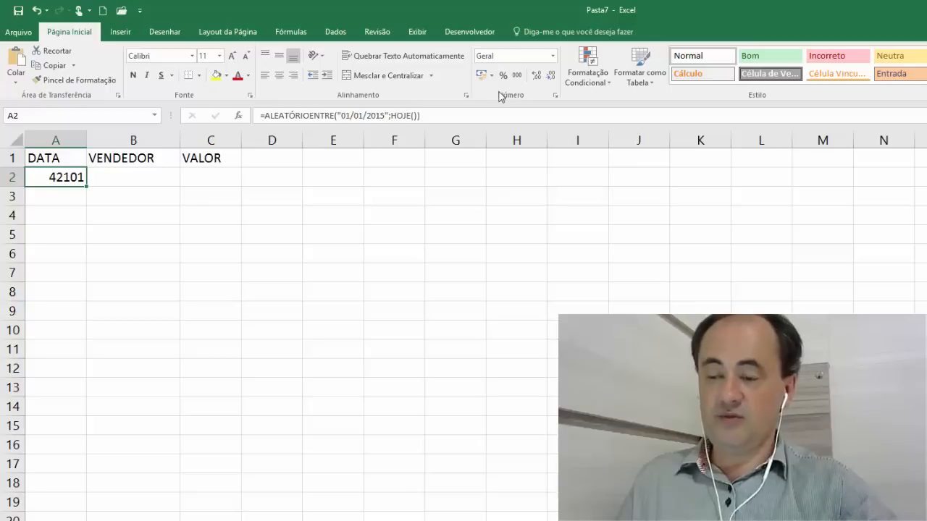
left_click(553, 56)
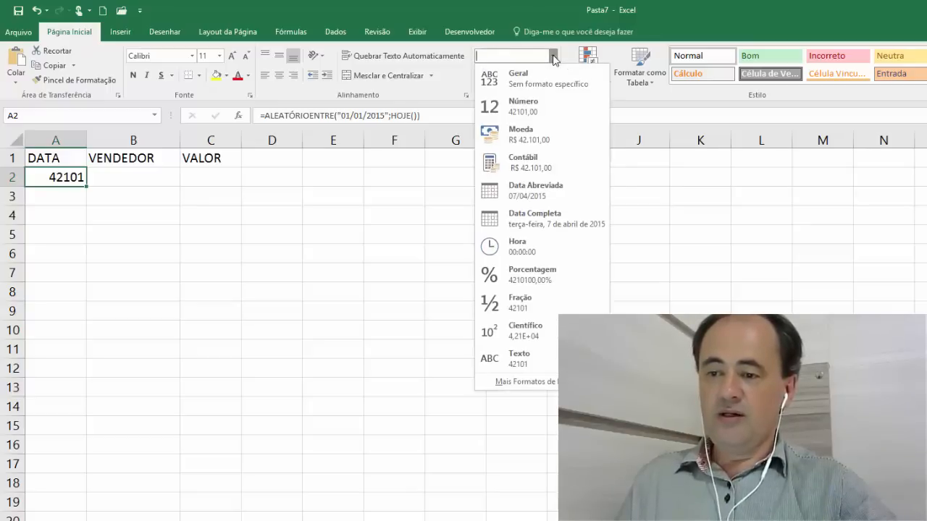
left_click(548, 192)
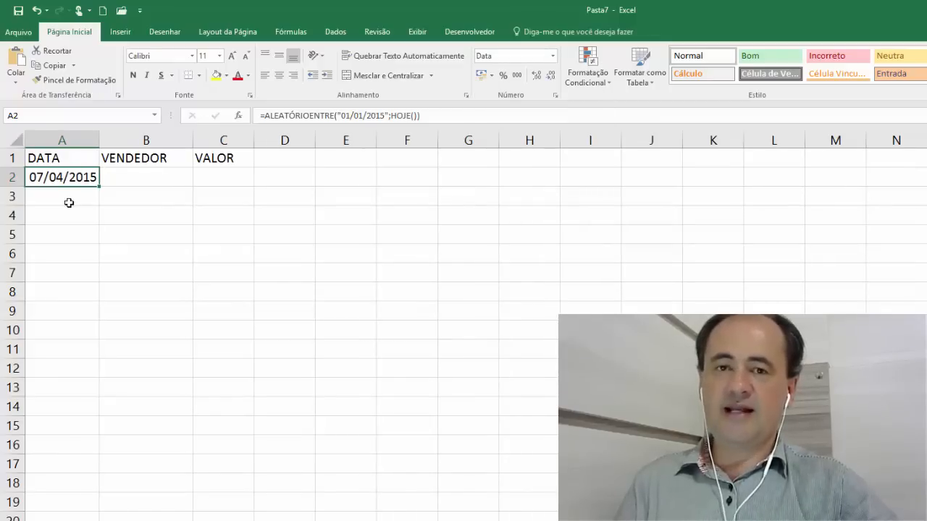
Recalculate the worksheet several times to check how the random date in A2 changes
key("F9")
key("F9")
key("F9")
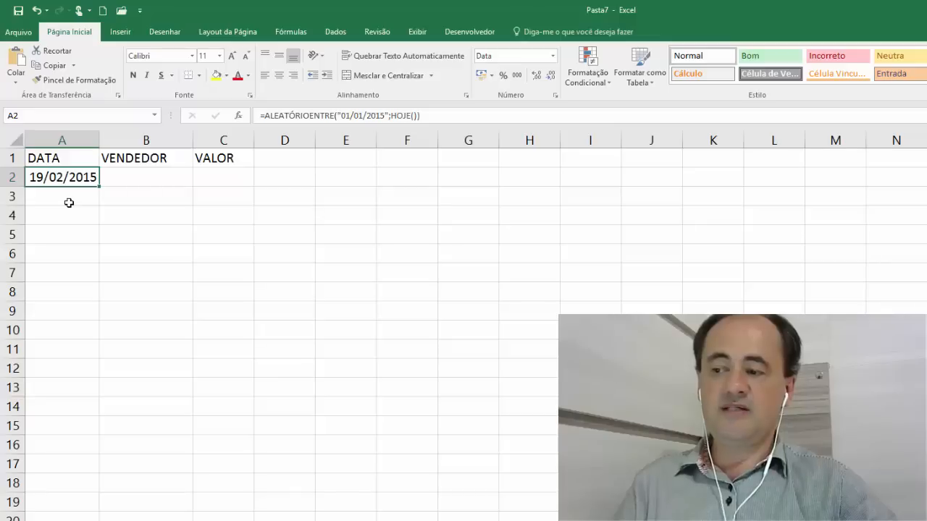
key("F9")
key("F9")
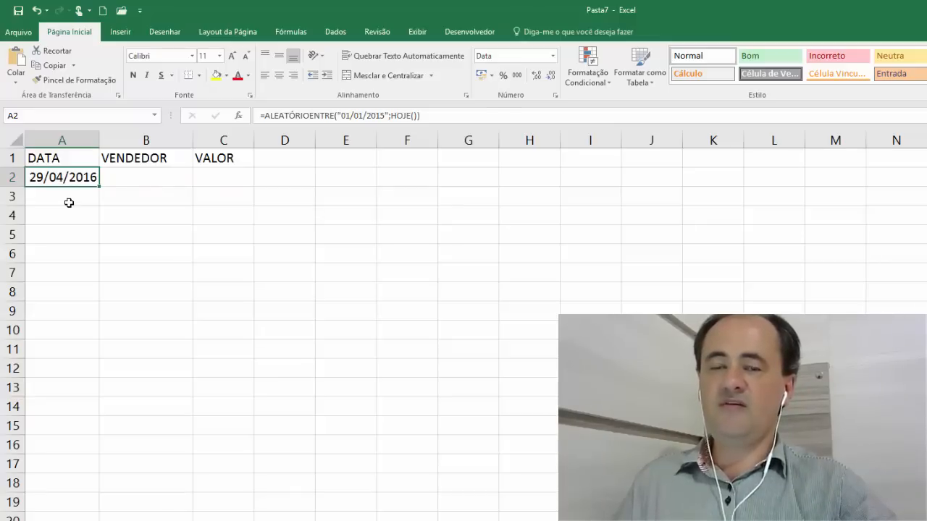
Enter the formula =ALEATÓRIOENTRE(10;999) in cell C2 to generate a random amount under VALOR
left_click(223, 176)
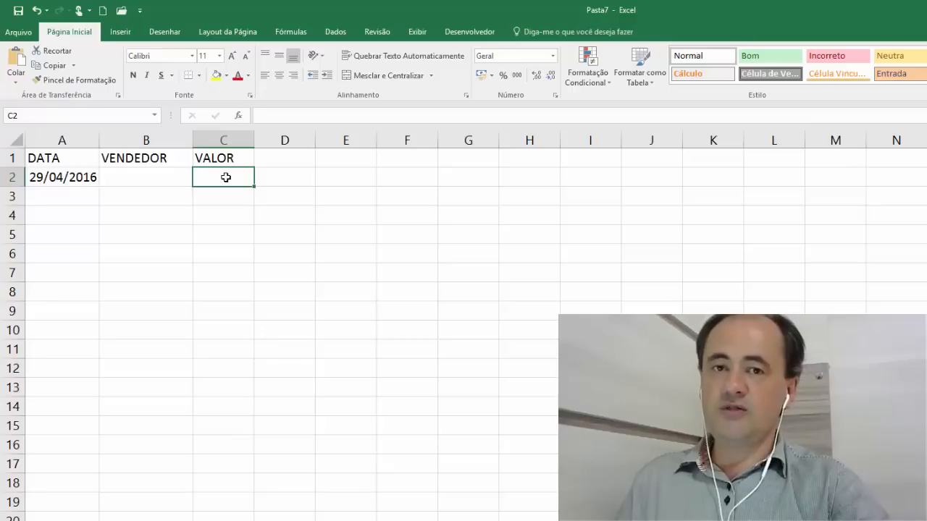
type("=AL")
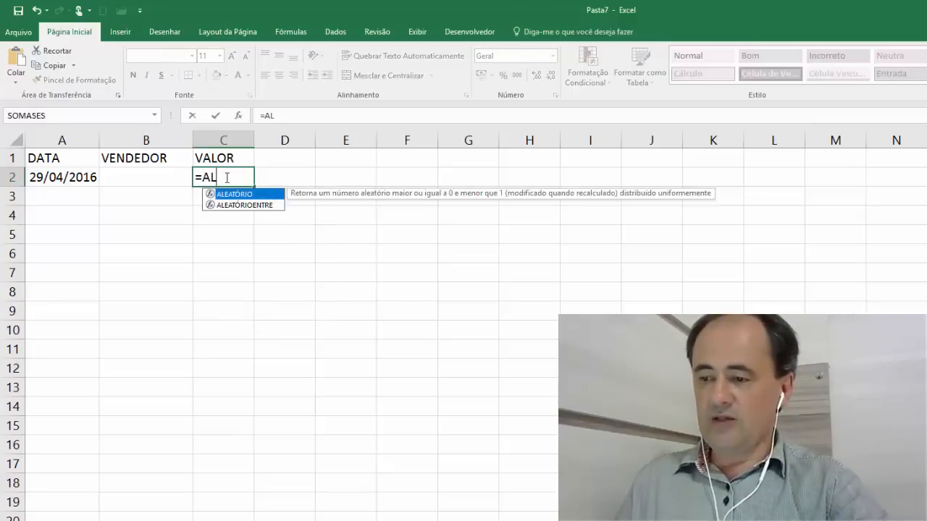
key("Down")
key("Tab")
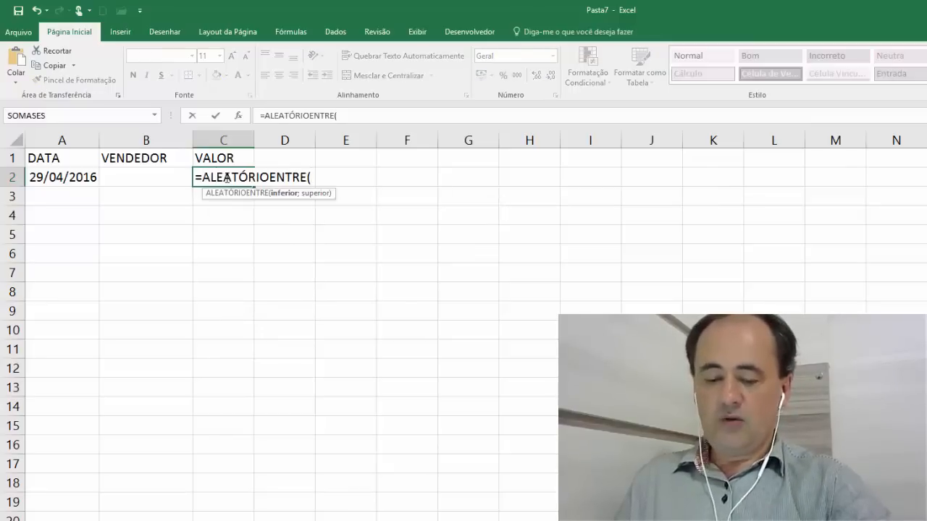
type("10;")
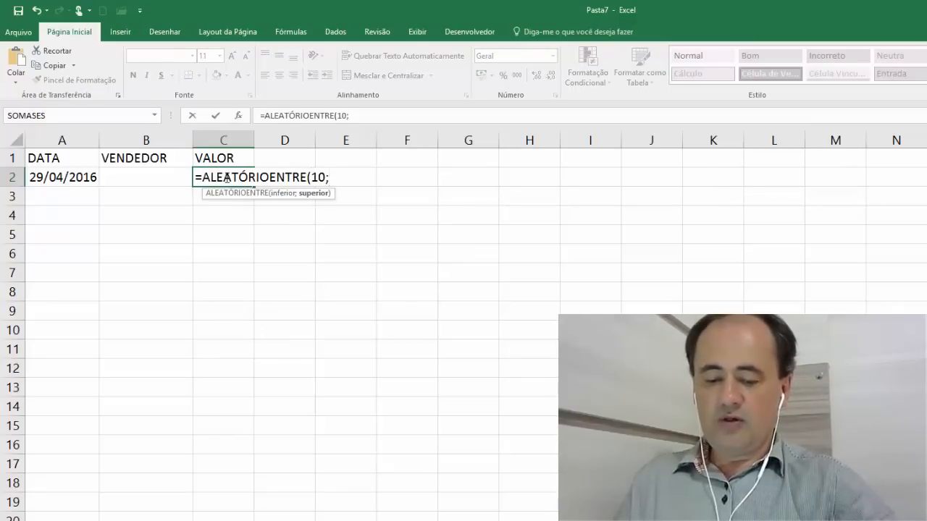
type("999")
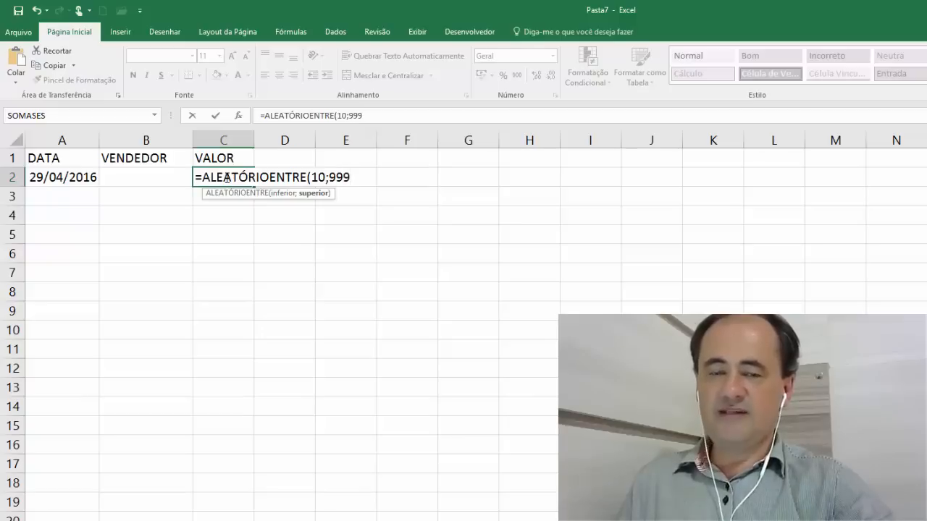
key("Return")
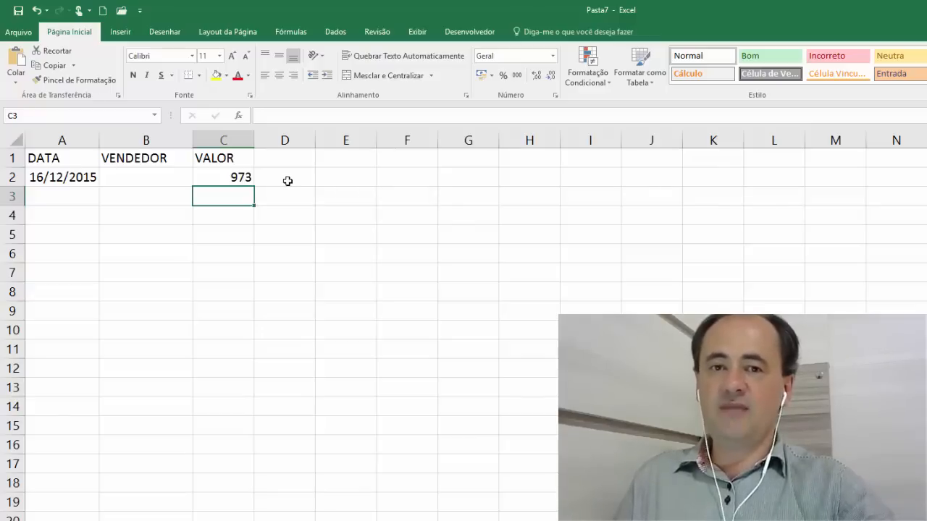
Extend the random amount formula in C2 with decimals, making it =ALEATÓRIOENTRE(10;999)+ALEATÓRIO()
left_click(239, 176)
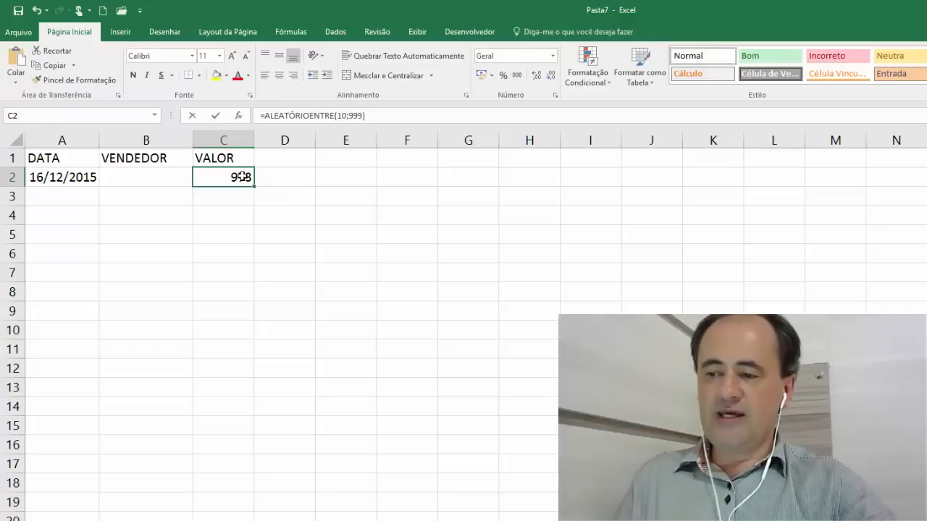
double_click(241, 177)
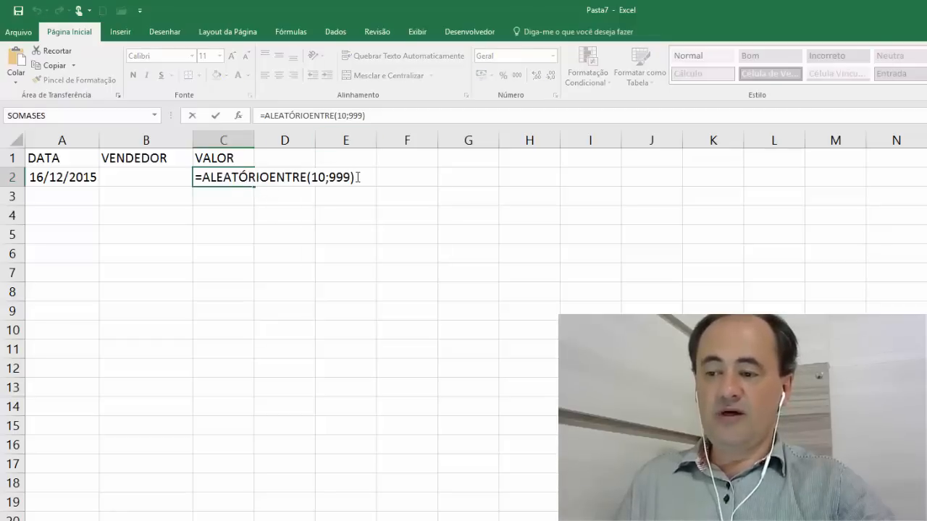
type("+")
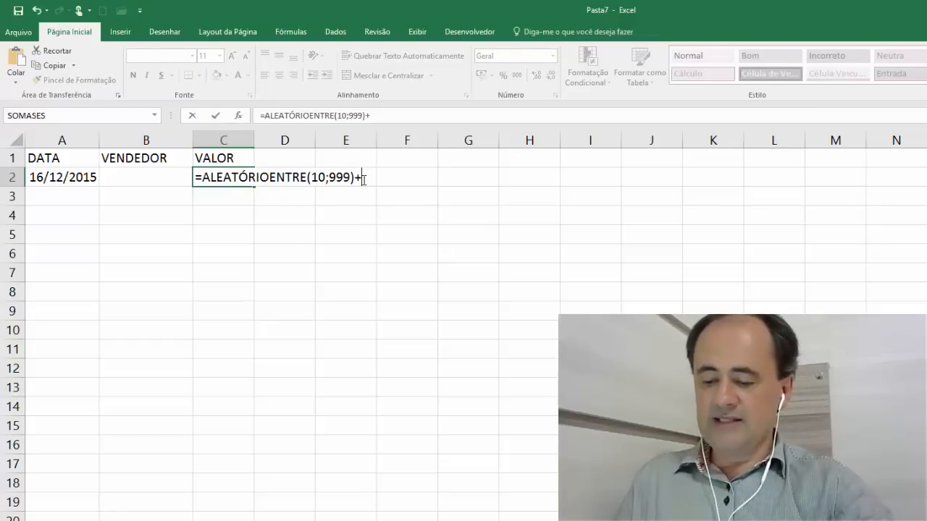
type("ALE")
key("Tab")
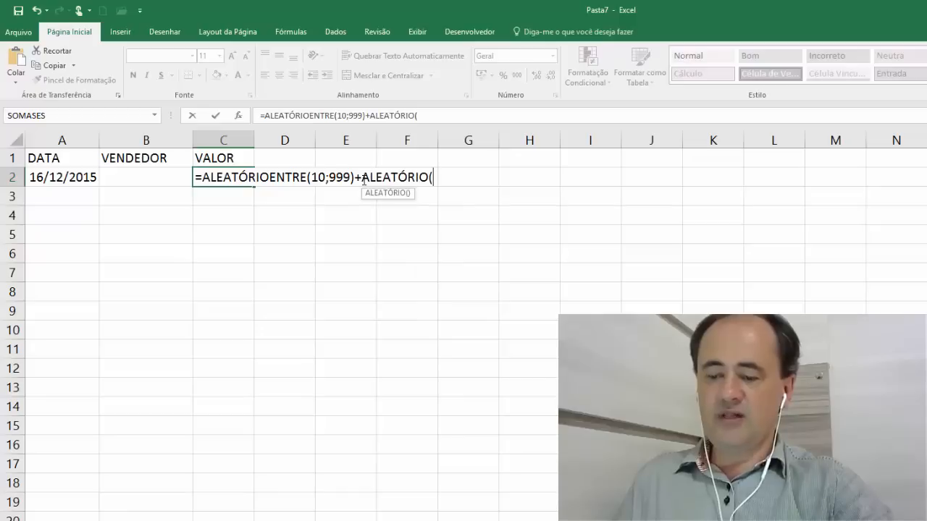
type("))")
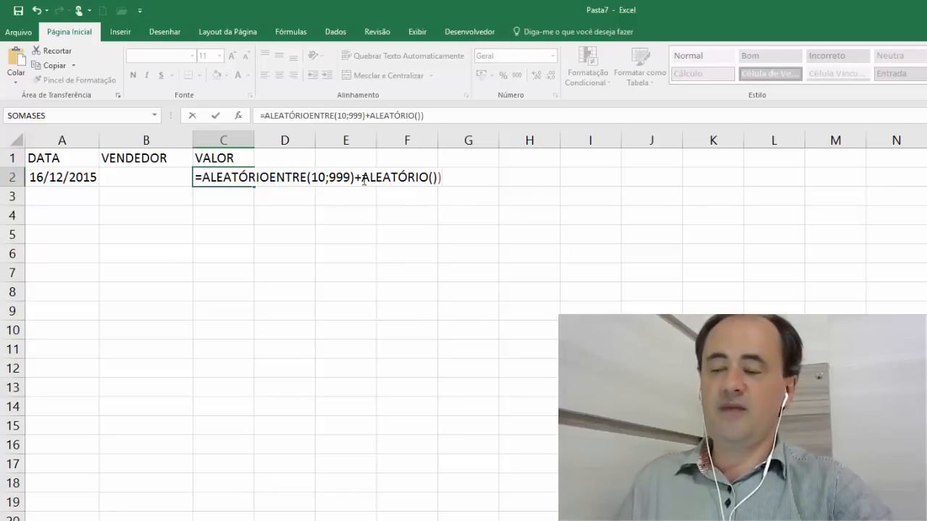
key("Return")
key("Return")
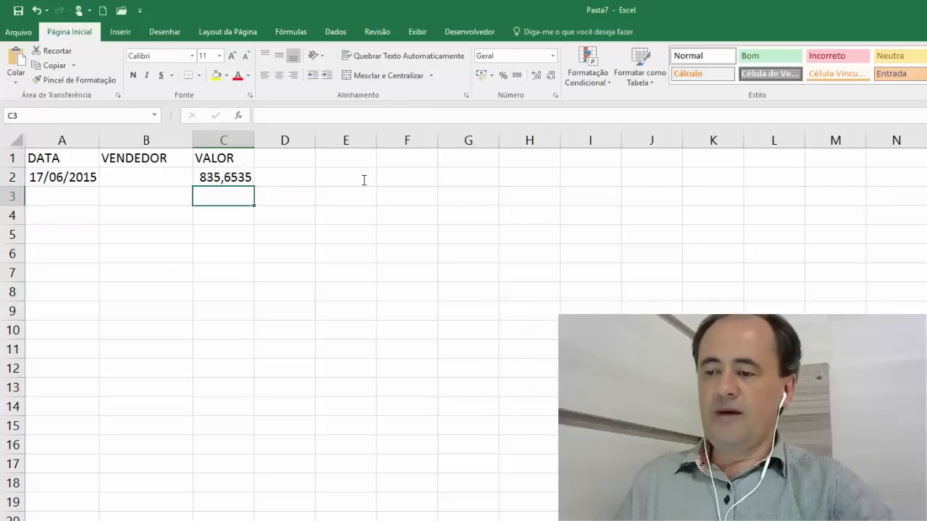
Recalculate the worksheet several times to check the decimal places of the random amount in C2
key("Up")
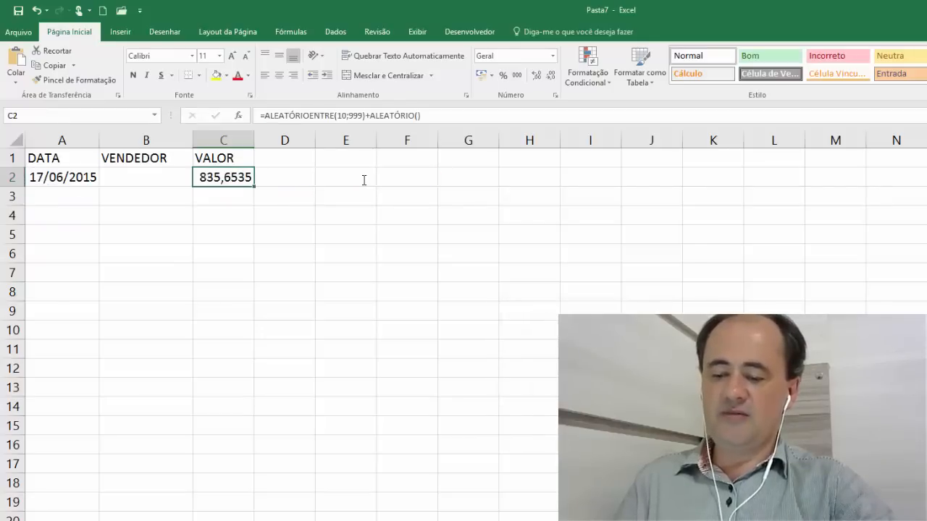
key("F9")
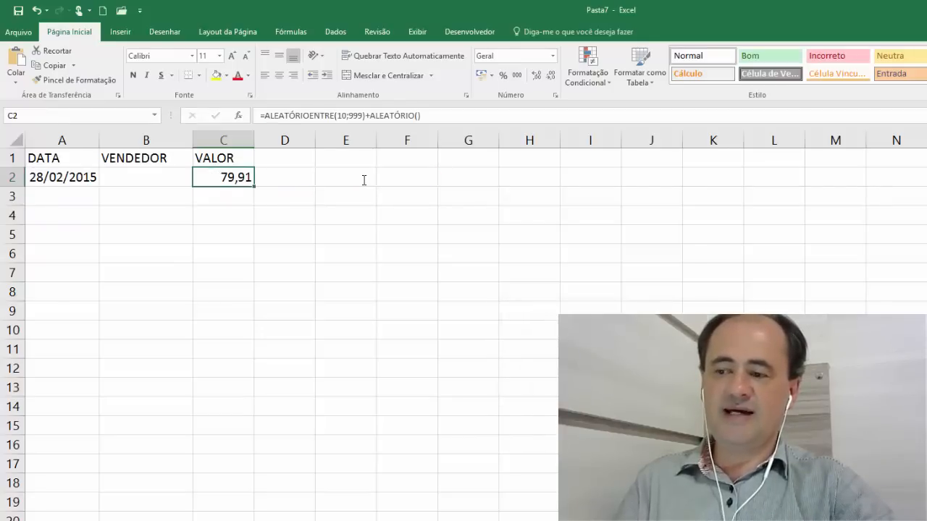
key("F9")
key("F9")
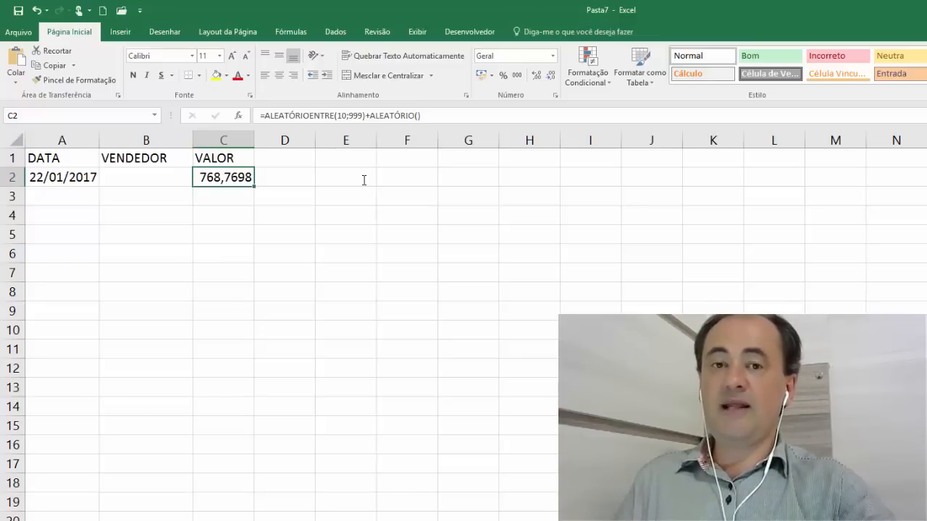
Round the amount in C2 to two decimals by changing its formula to =ARRED(ALEATÓRIOENTRE(10;999)+ALEATÓRIO();2)
double_click(220, 172)
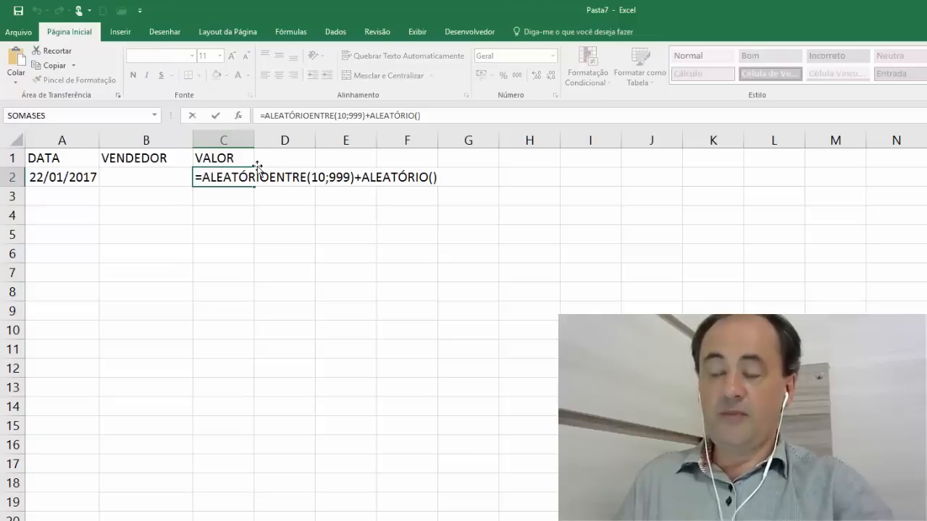
type("ARRED(")
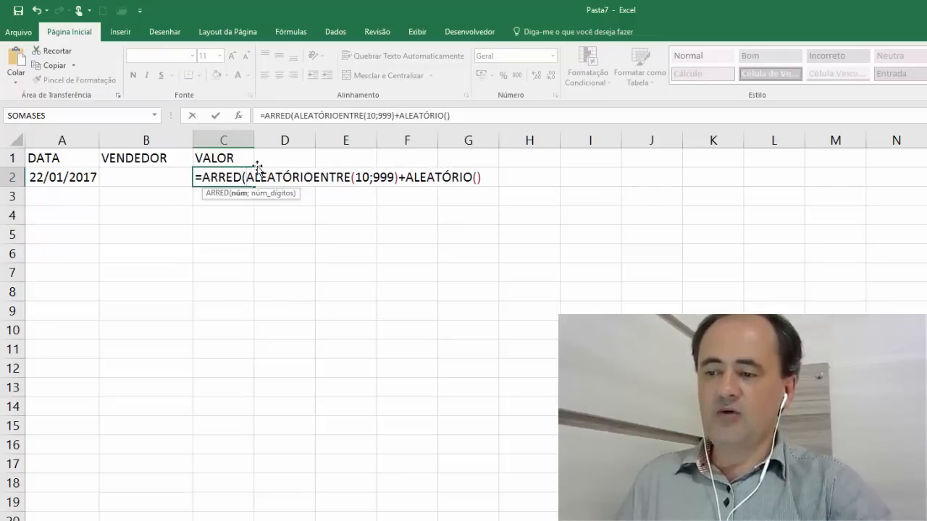
key("Right")
key("Right")
key("Right")
key("Right")
key("Right")
key("Right")
key("Right")
key("Right")
key("Right")
key("Right")
key("Right")
key("Right")
key("Right")
key("Right")
key("Right")
key("Right")
key("Right")
key("Right")
key("Right")
key("Right")
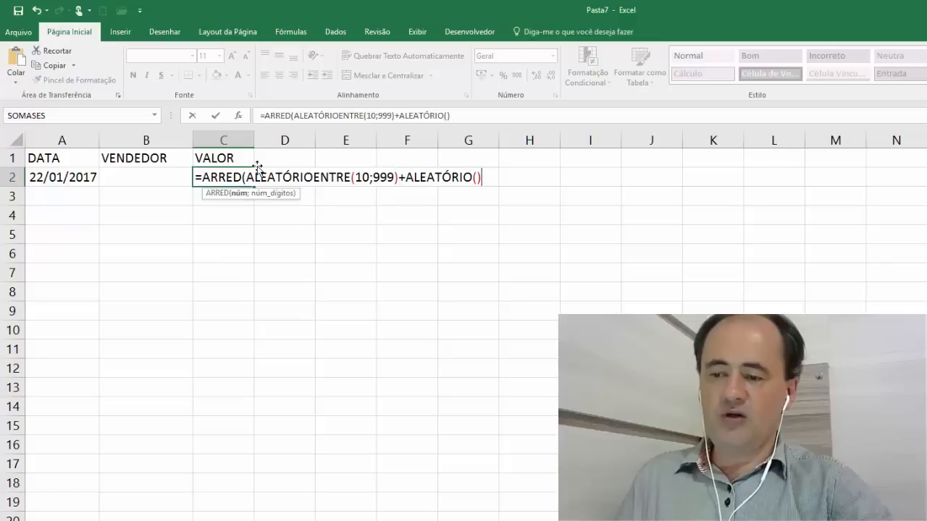
type(";2")
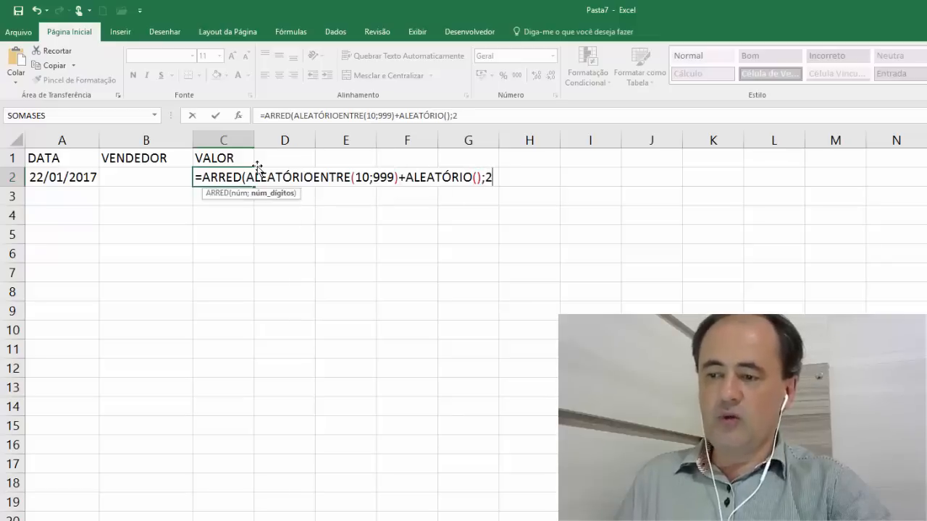
type(")")
key("ctrl+Return")
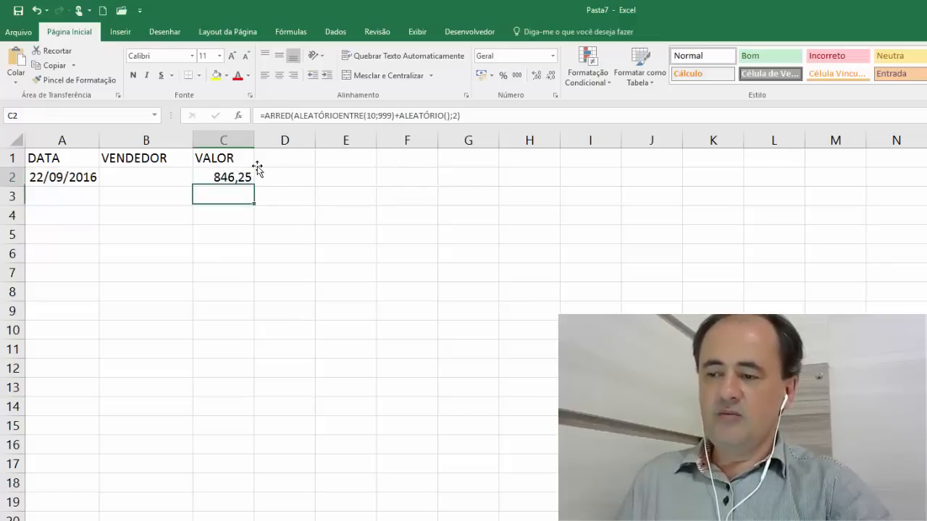
Recalculate the worksheet a few times to check the rounded amounts in C2
key("F9")
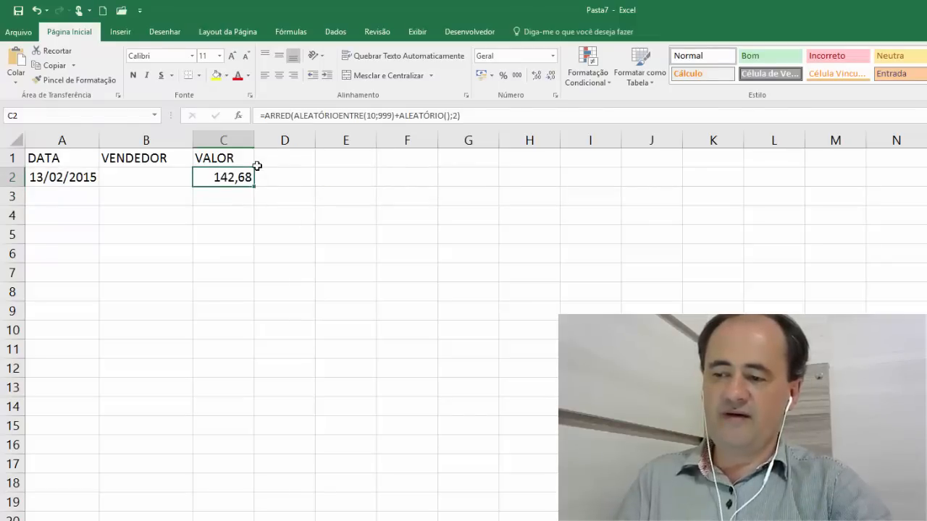
key("F9")
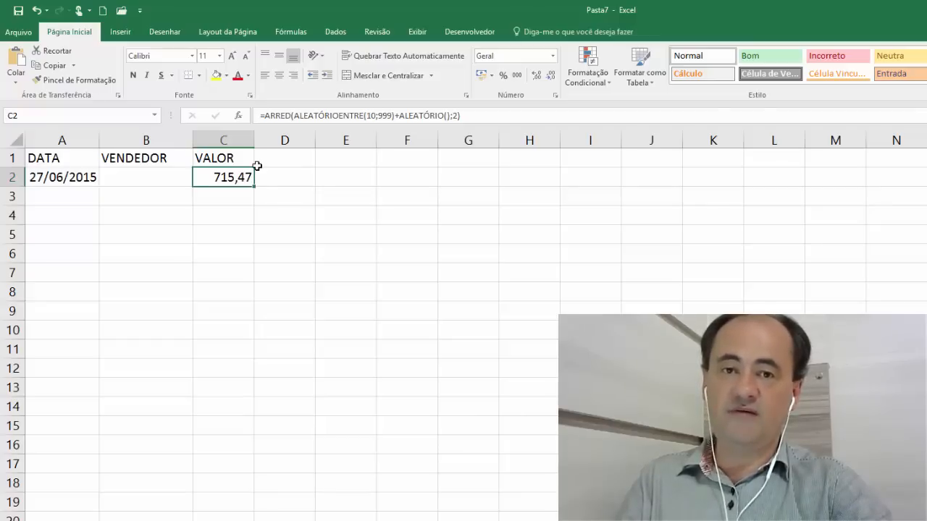
key("F9")
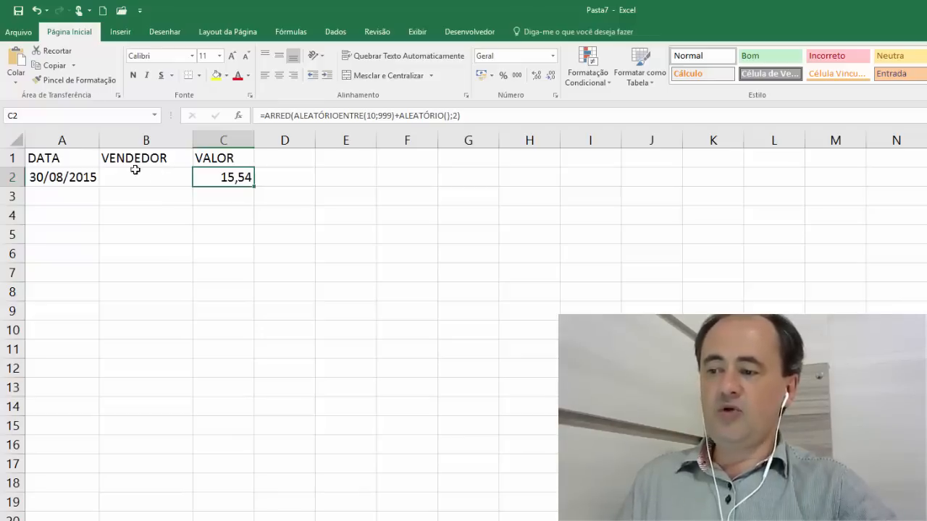
Widen columns A and C slightly and make the headers in A1:C1 bold
left_click_drag(99, 143, 107, 143)
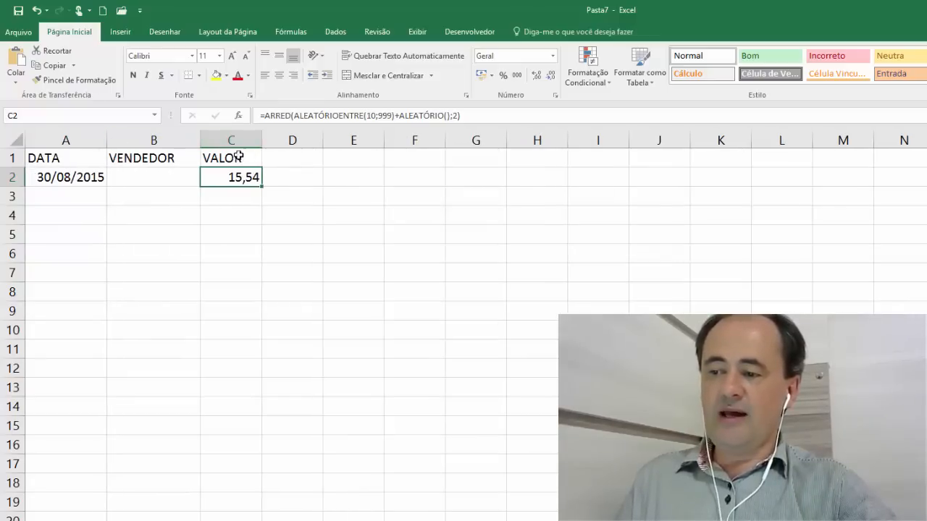
left_click_drag(255, 143, 262, 145)
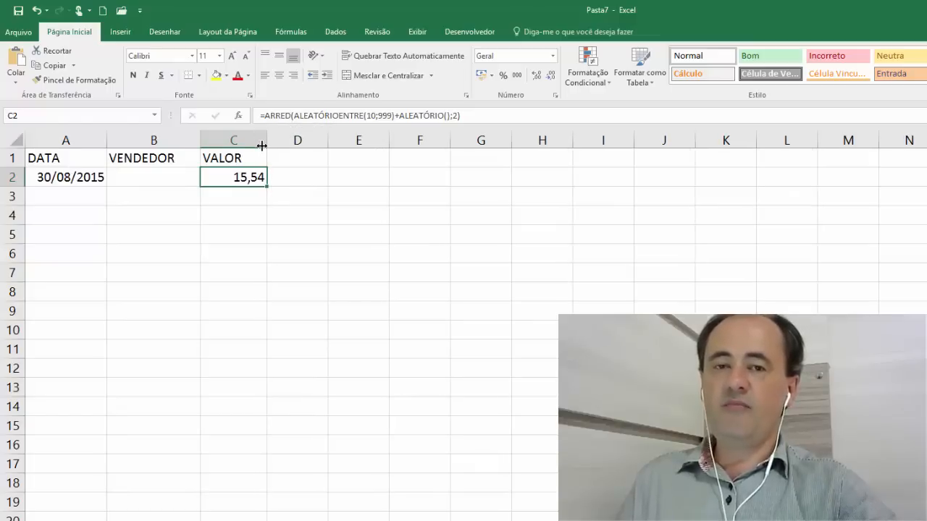
left_click_drag(68, 159, 209, 153)
left_click(133, 75)
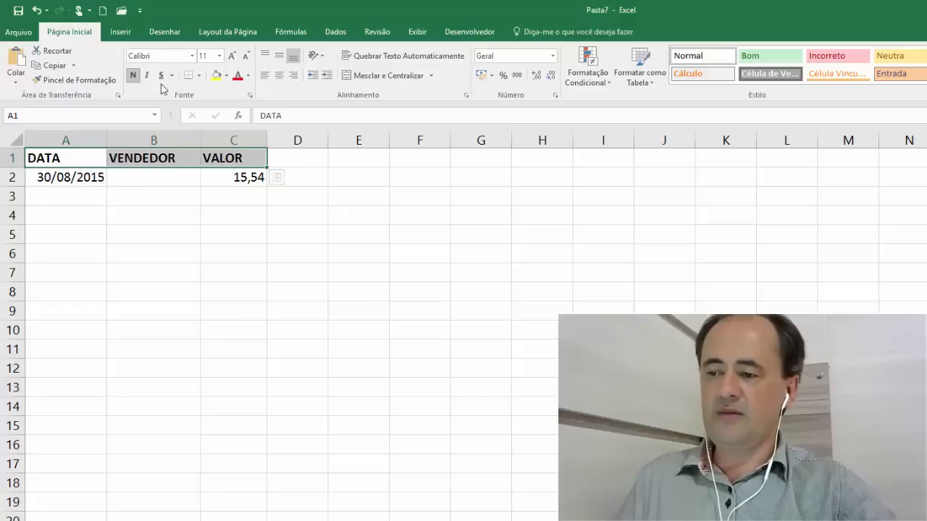
left_click(602, 160)
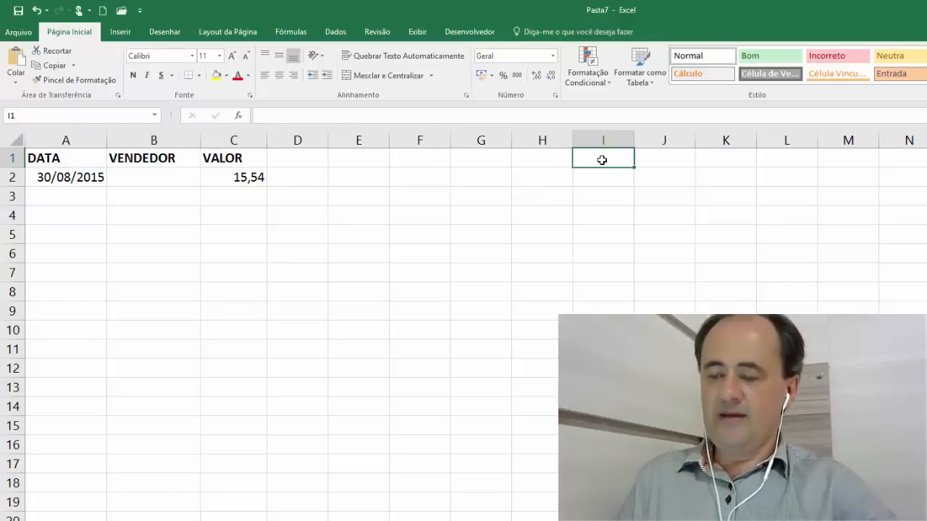
type("VEN")
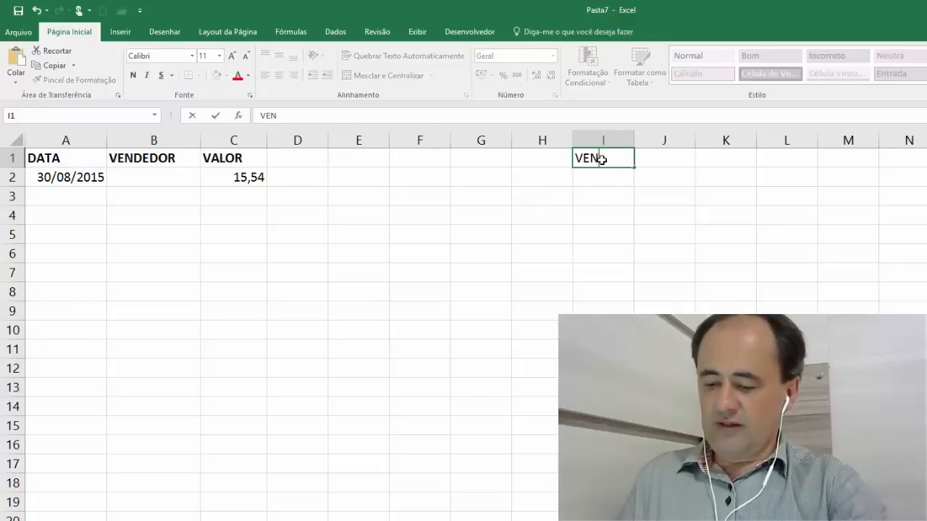
type("DEDOR")
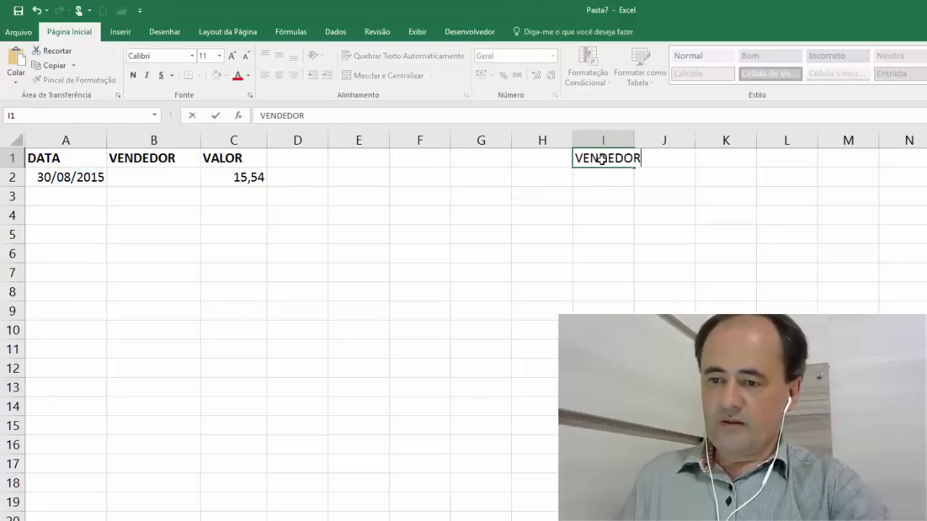
key("Return")
left_click(602, 160)
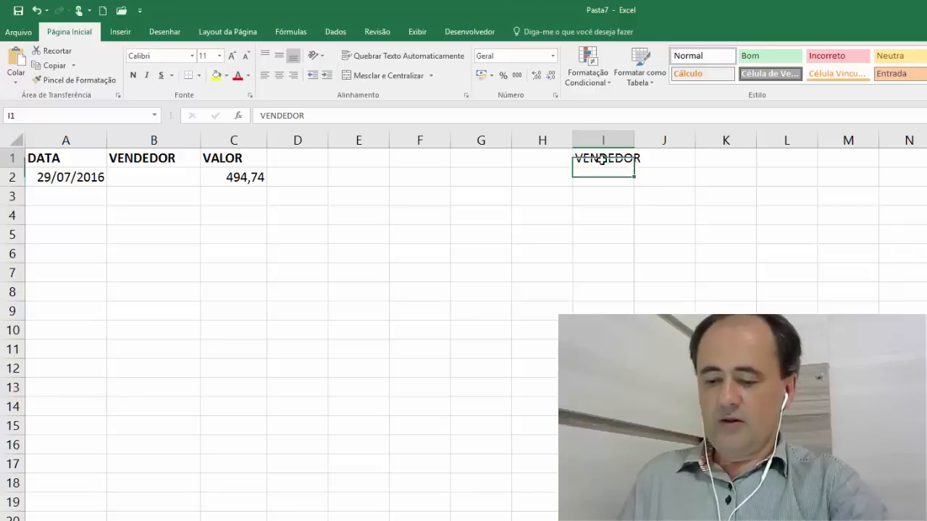
key("Delete")
type("JOÃO")
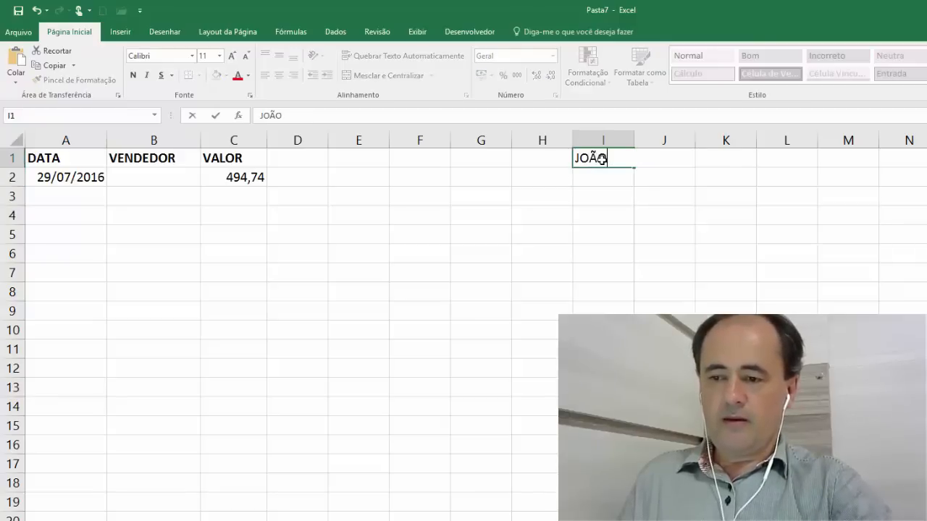
key("Return")
type("MA")
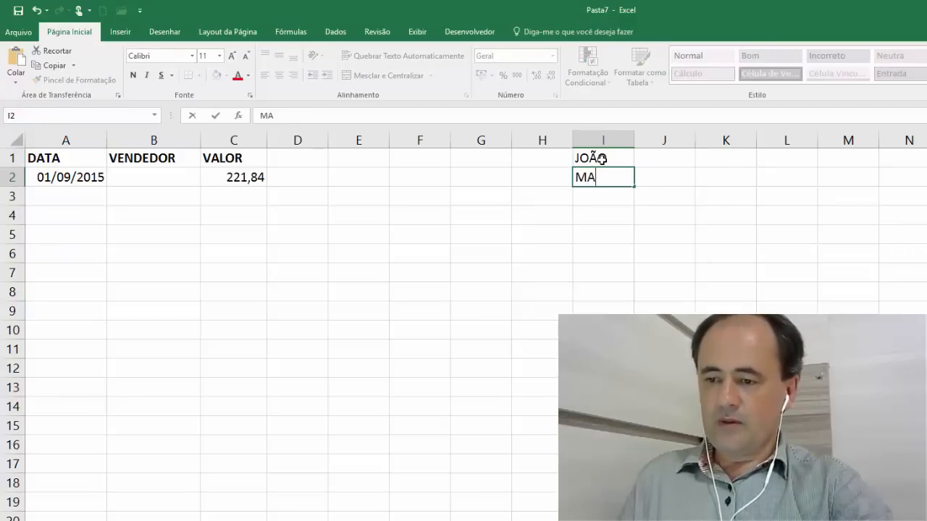
key("Escape")
key("ctrl+z")
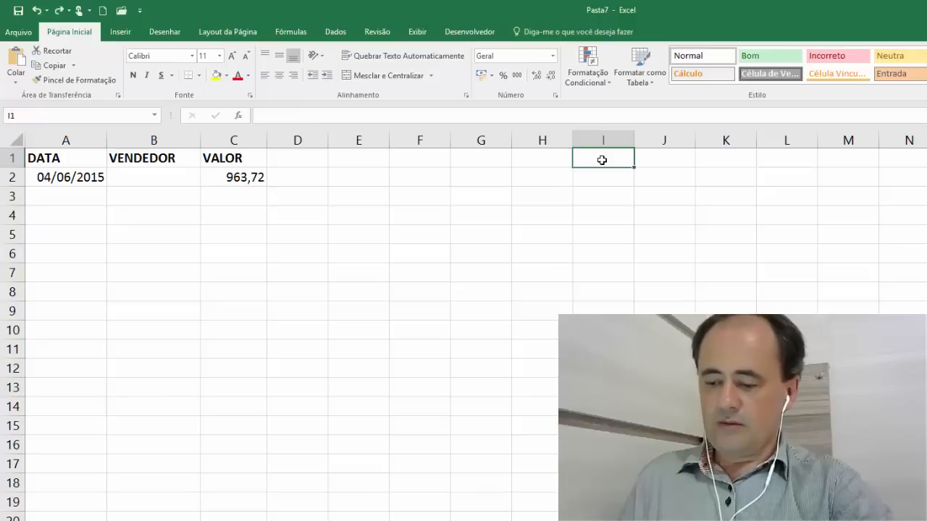
Enter the header VENDEDOR in cell I1 and list the four sellers' first names below it in I2:I5
type("VENDEDOR")
key("Return")
type("J")
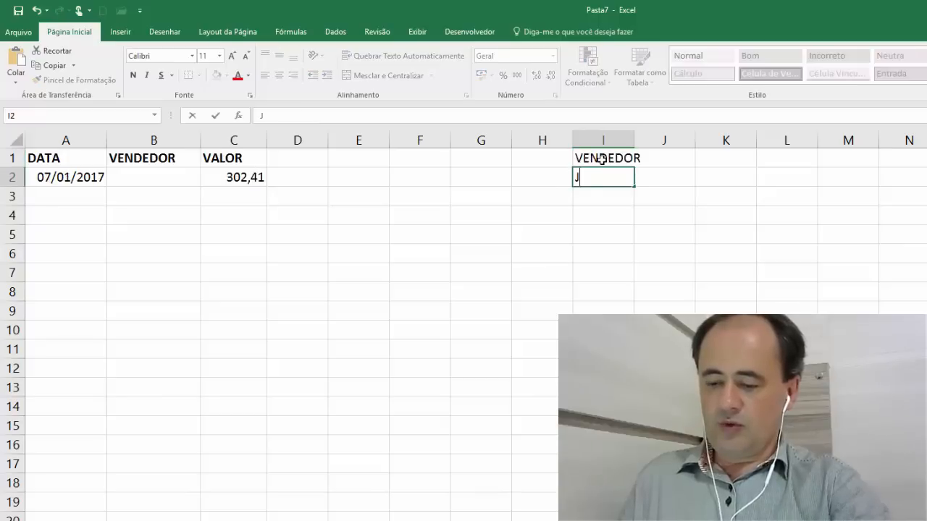
type("OÃO MARIA")
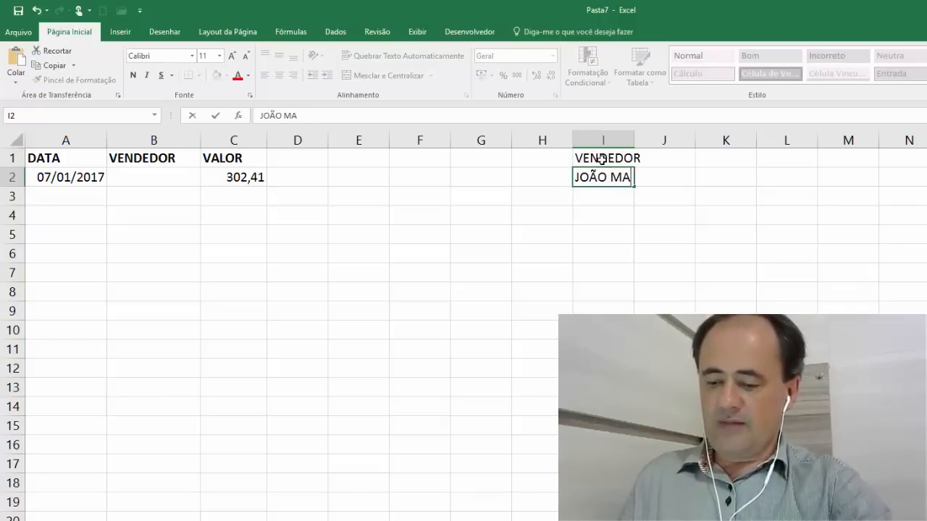
key("BackSpace")
key("BackSpace")
key("BackSpace")
key("BackSpace")
key("BackSpace")
key("BackSpace")
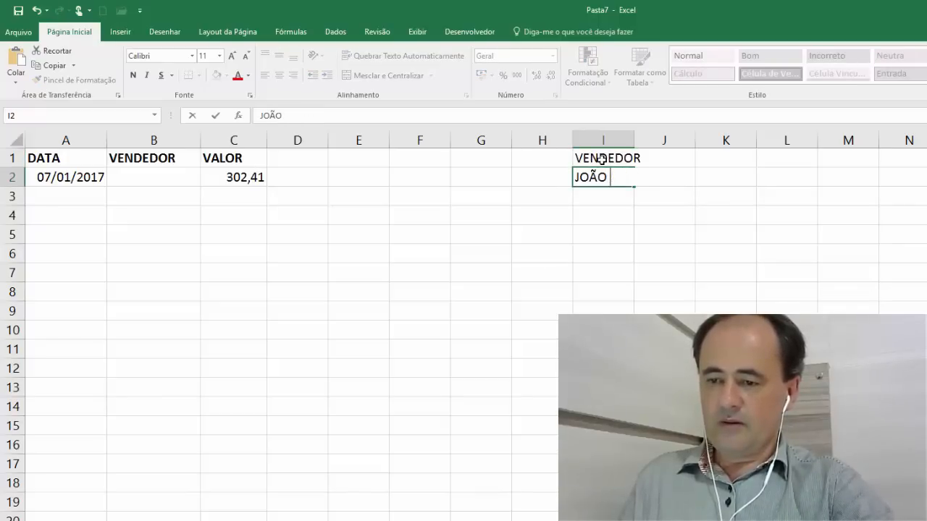
key("Return")
type("MARIA")
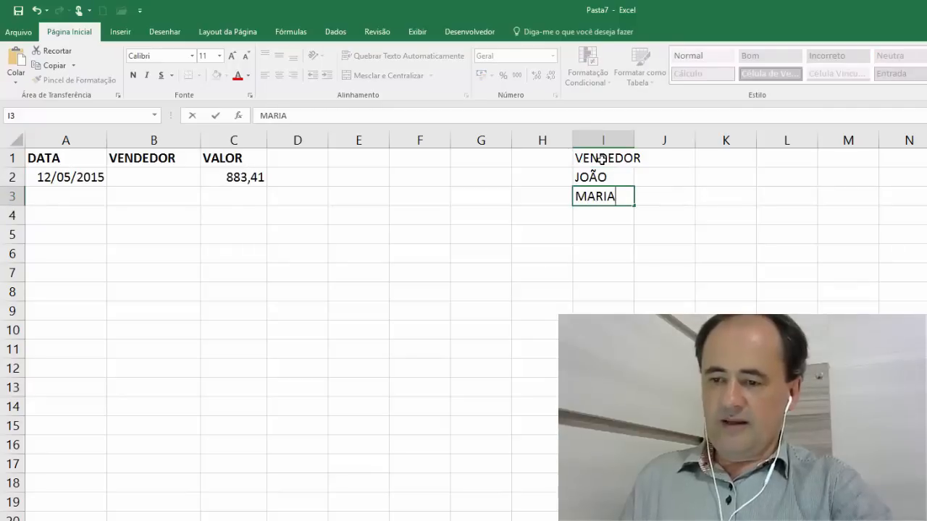
key("Return")
type("PEDRO")
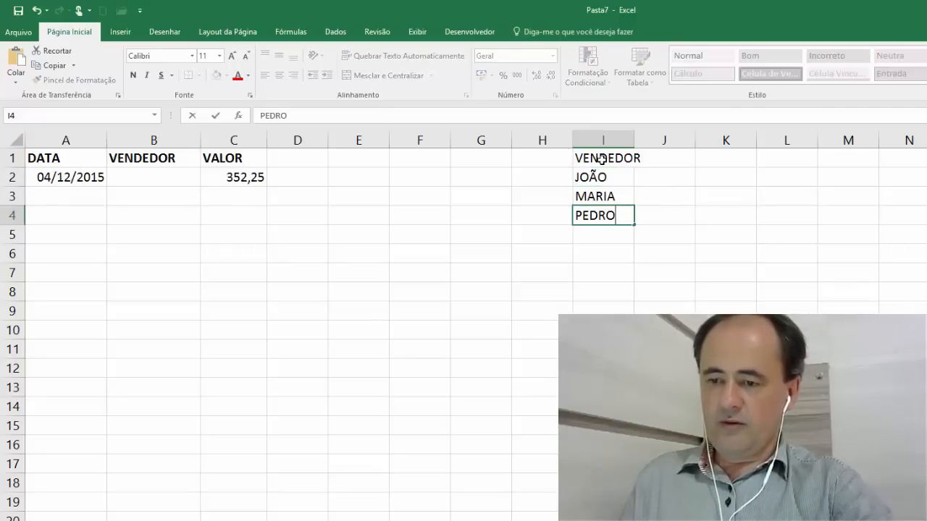
key("Return")
type("LUCIA")
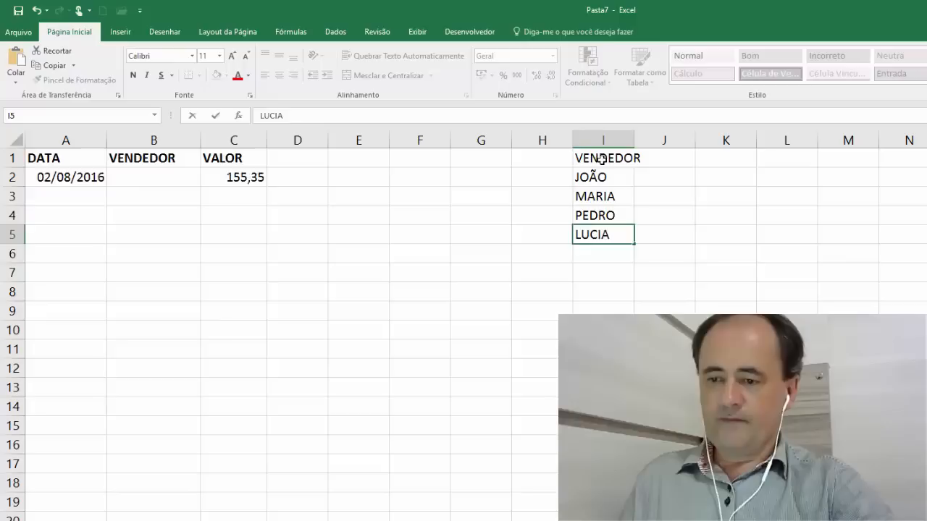
key("Return")
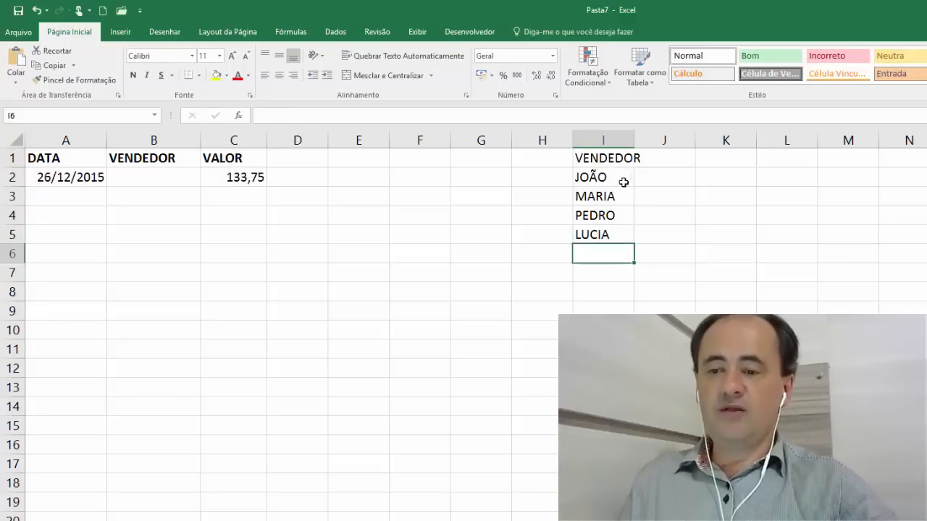
left_click(607, 160)
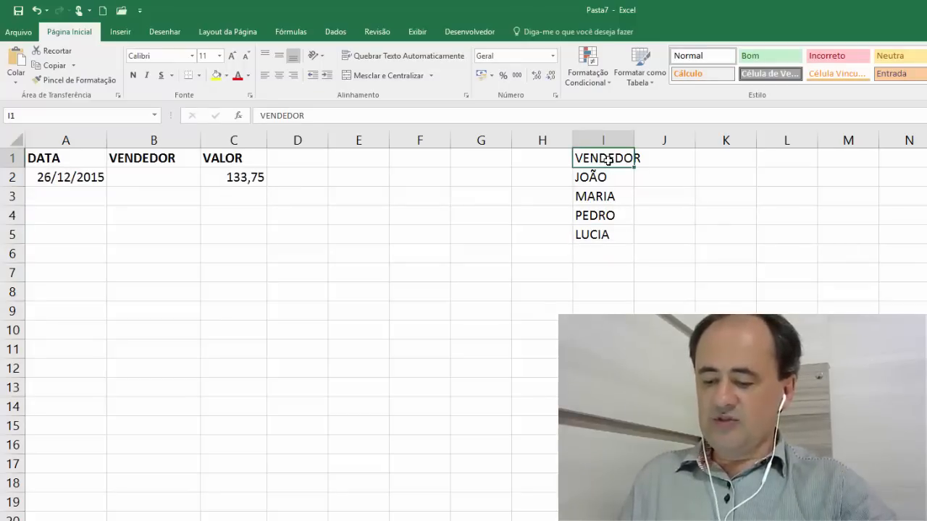
Make the VENDEDOR header in I1 bold
type("n")
key("Escape")
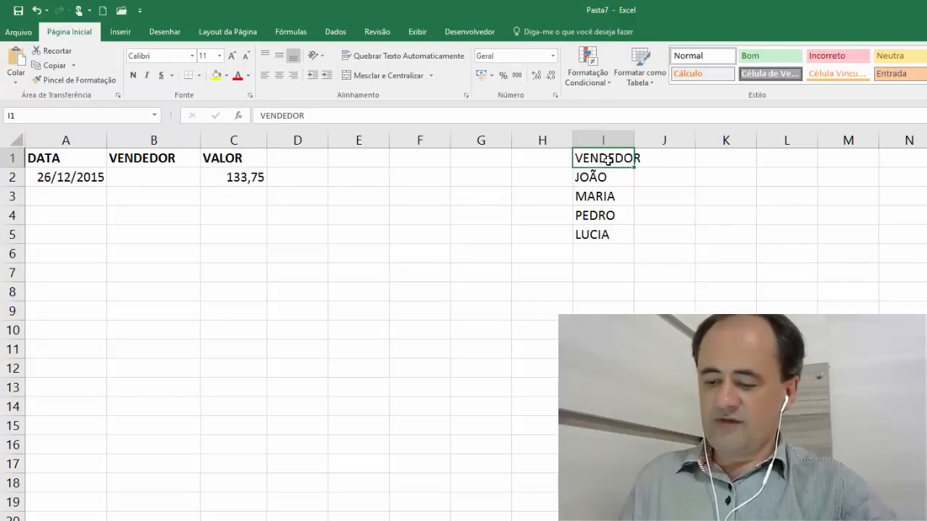
key("ctrl+n")
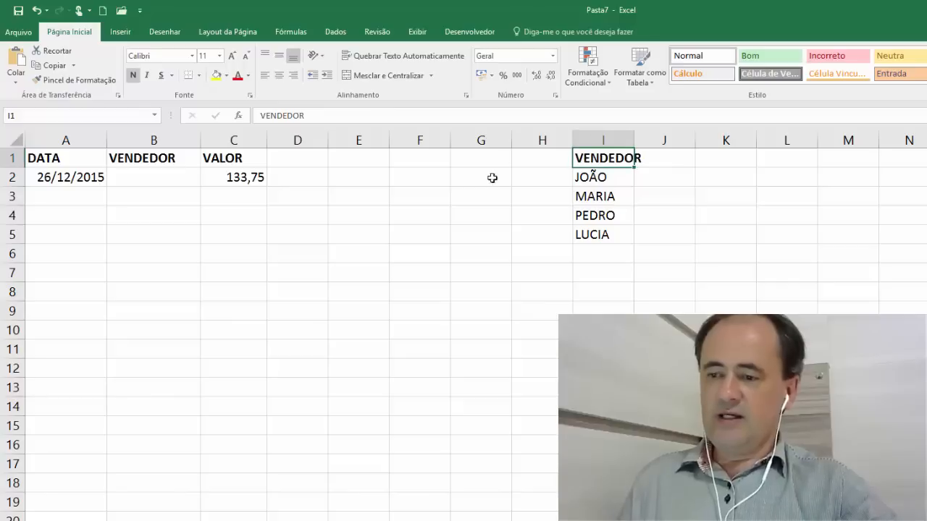
Begin a formula in B2 that returns the first listed seller when a random integer equals 1: =SE(ALEATÓRIOENTRE(1;4)=1;I2;
left_click(156, 182)
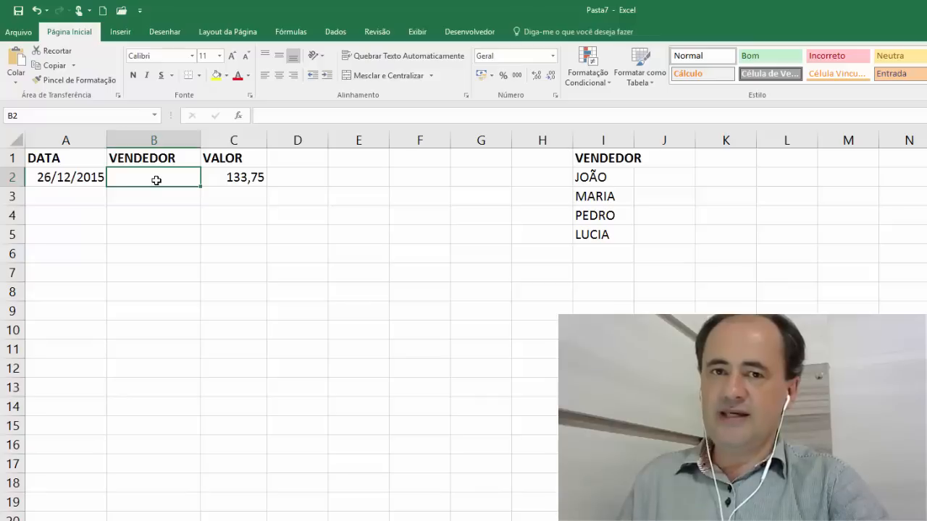
type("=SE(")
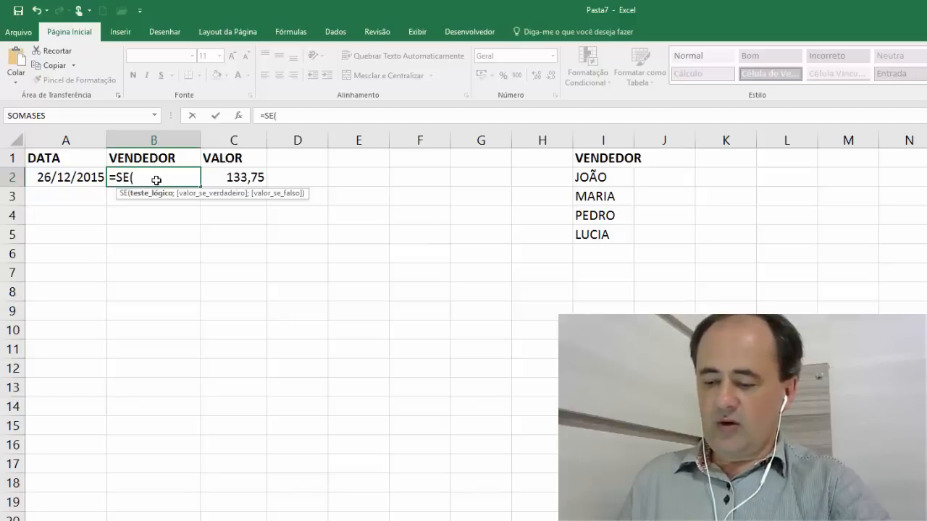
type("ALE")
key("Down")
key("Tab")
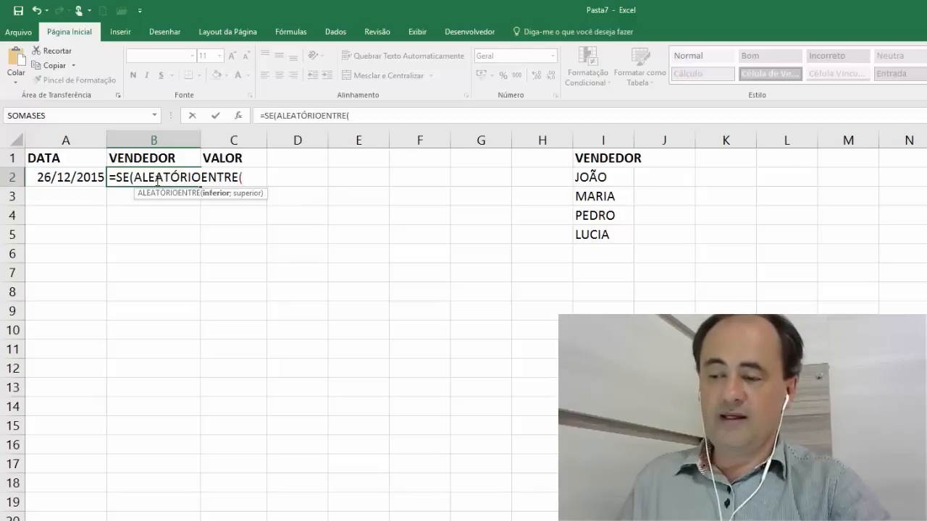
type("1")
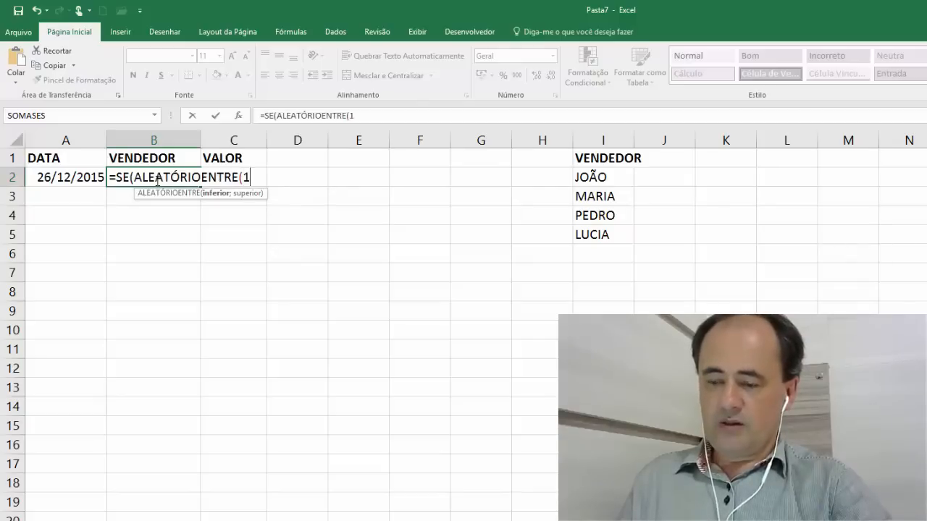
type(";40)")
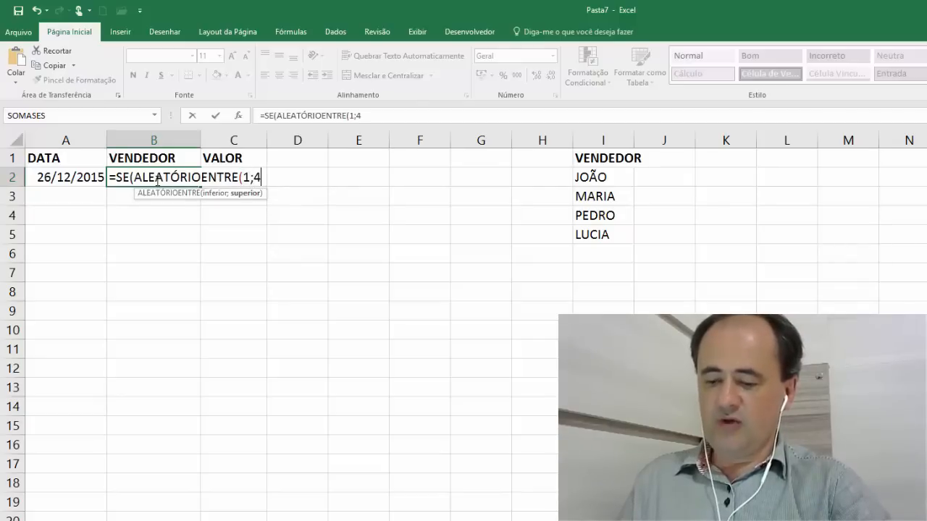
key("BackSpace")
key("BackSpace")
type(")")
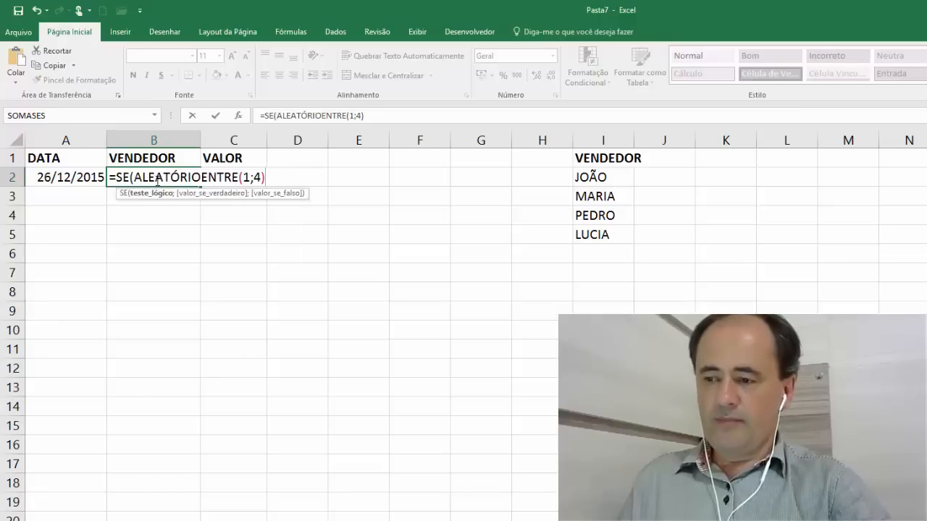
type("=1")
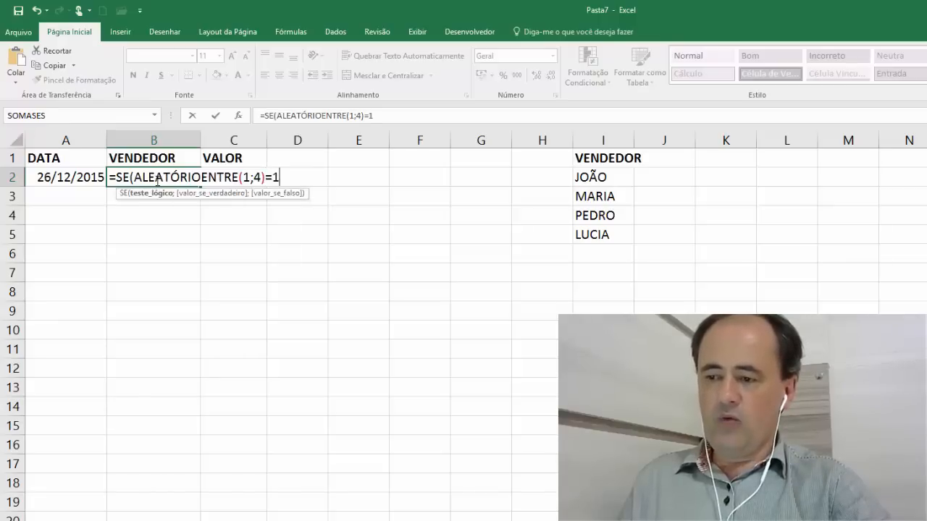
type(";")
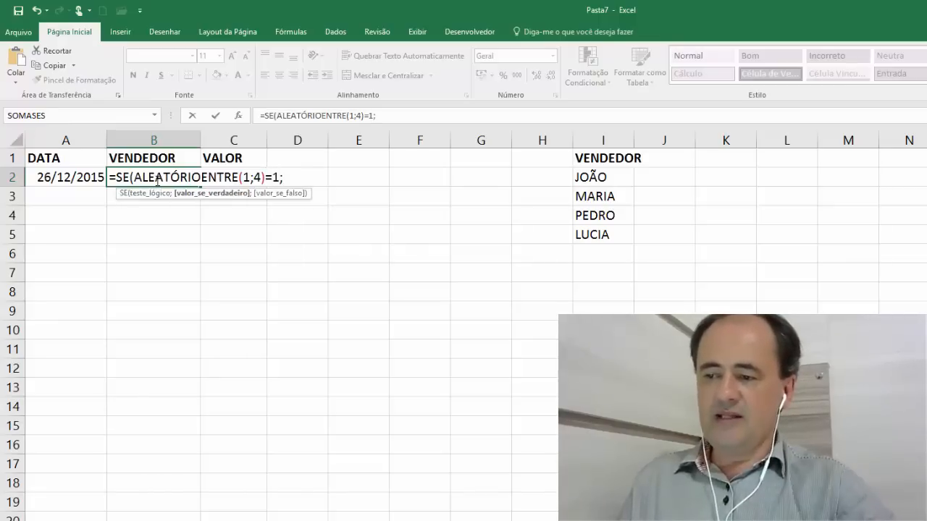
left_click(595, 176)
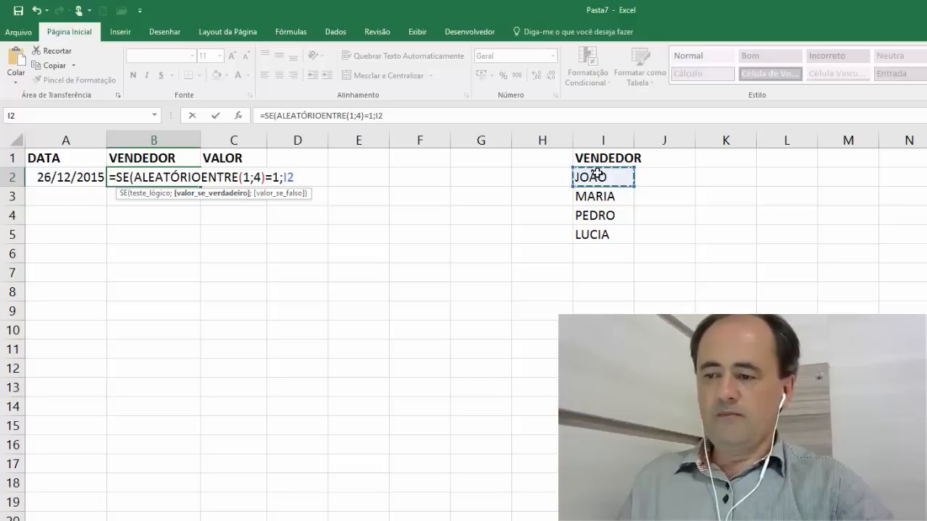
type(";")
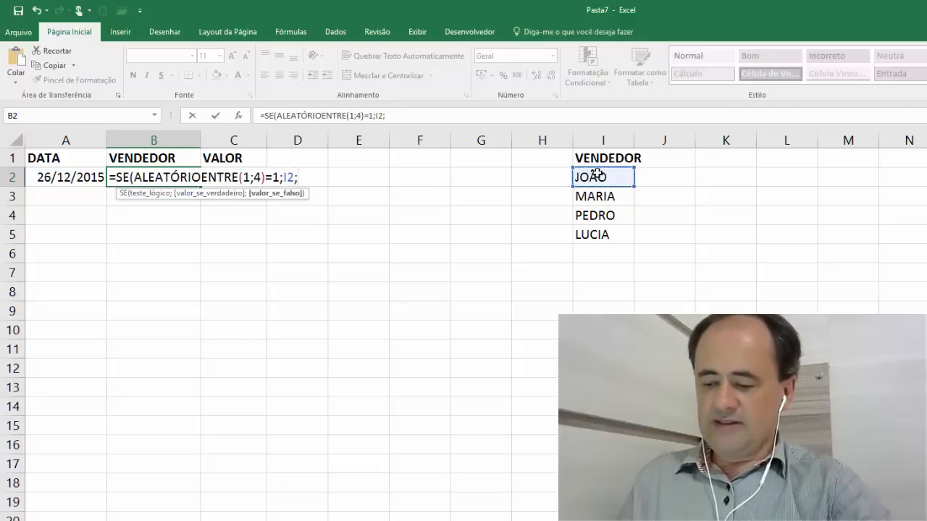
Add a nested condition to the B2 formula that returns the second seller: SE(ALEATÓRIOENTRE(1;4)=2;I3
type("SE(ALE")
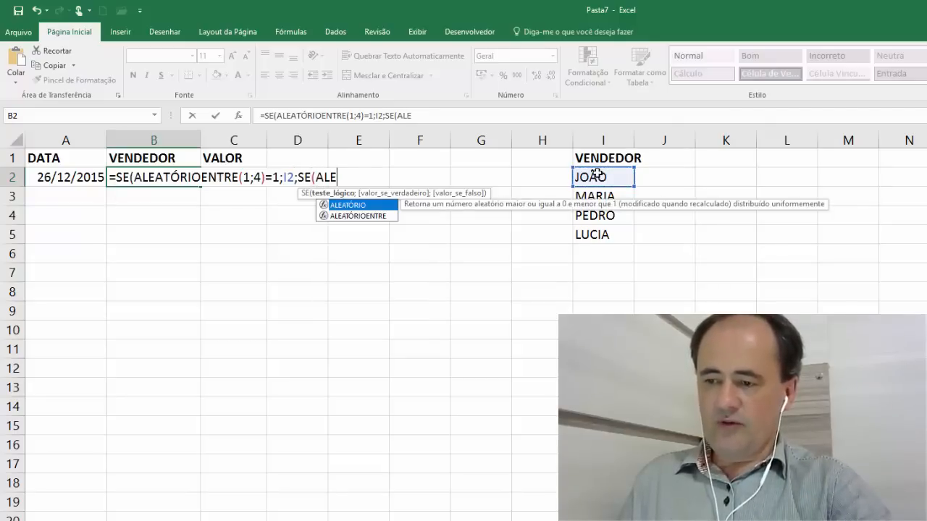
key("Down")
key("Tab")
type("1;4)")
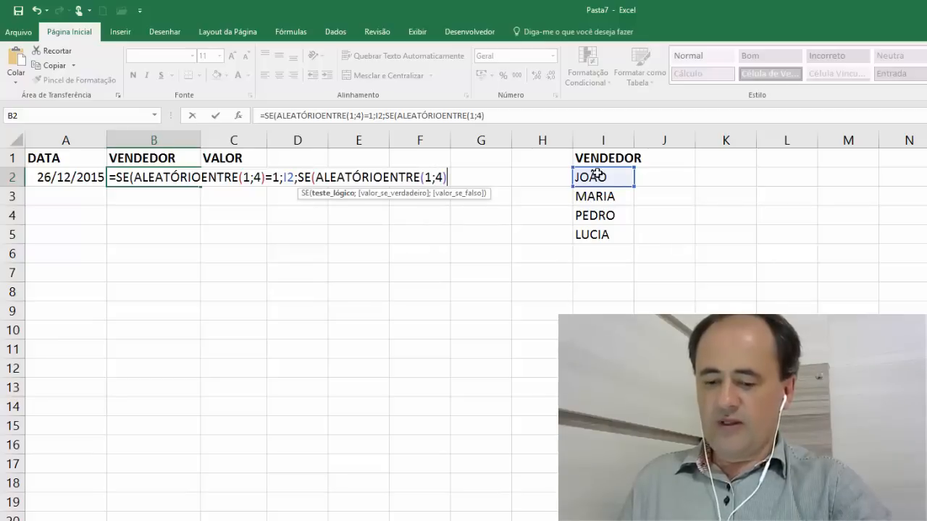
type("=")
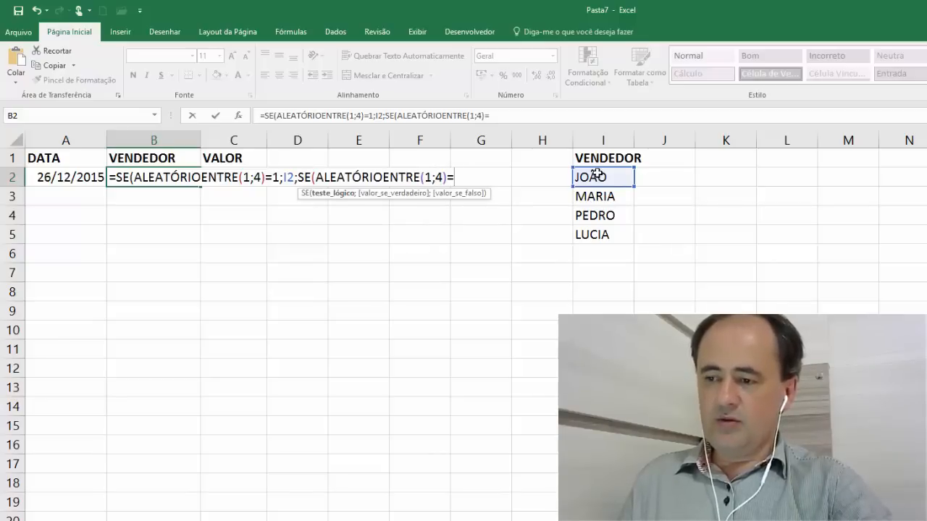
type("2;")
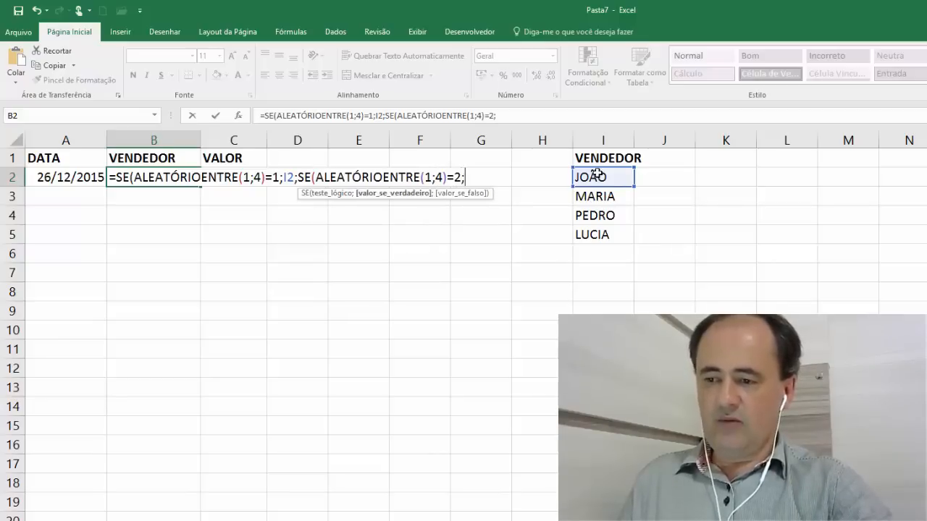
left_click(622, 194)
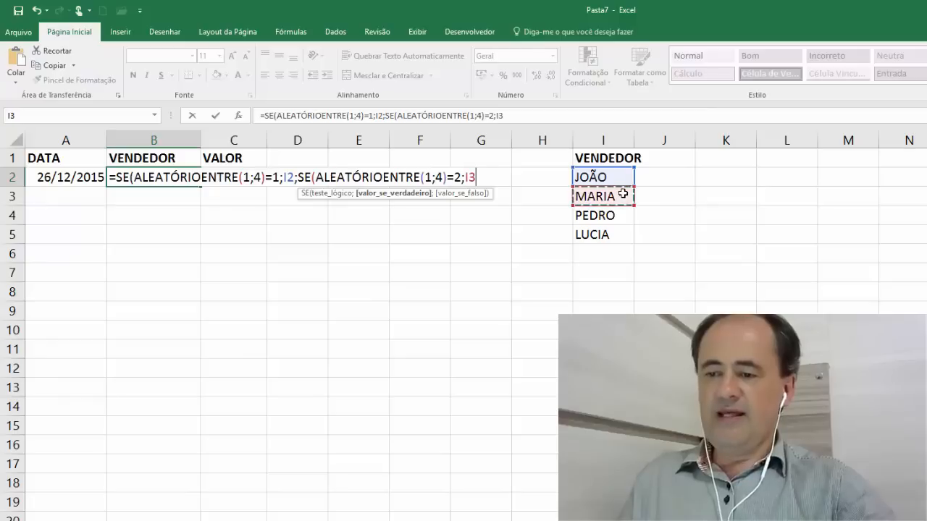
Complete the B2 formula with a third nested condition, SE(ALEATÓRIOENTRE(1;4)=3;I4;I5), closing all parentheses, and enter it
type(";SE(AL")
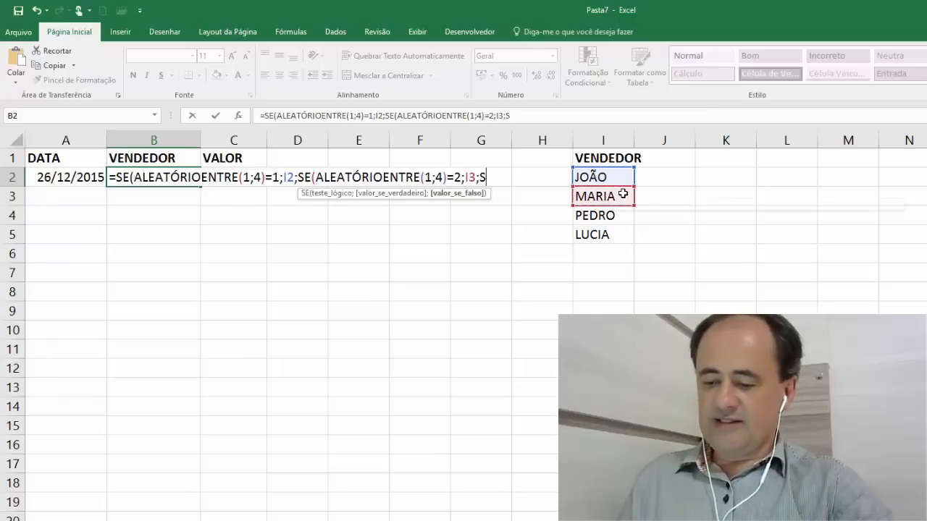
type("E(AL")
key("Down")
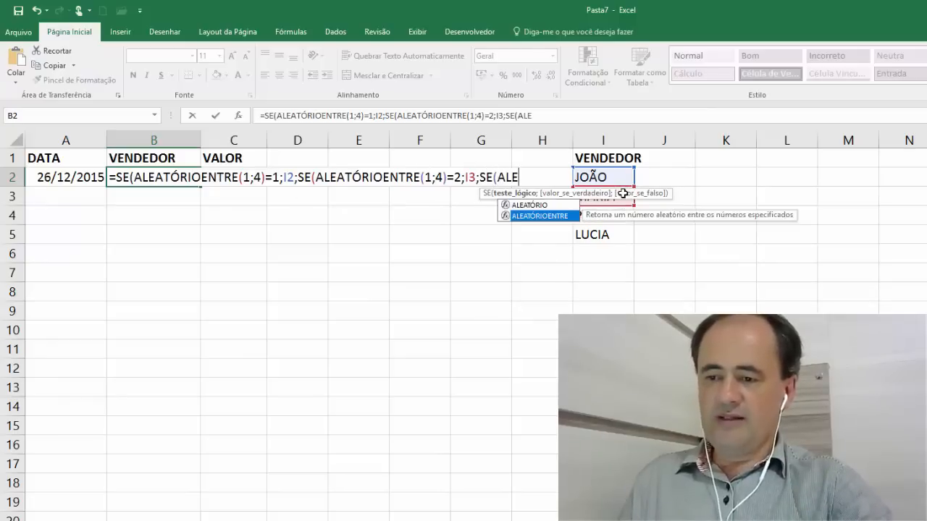
key("Tab")
type("1;4)")
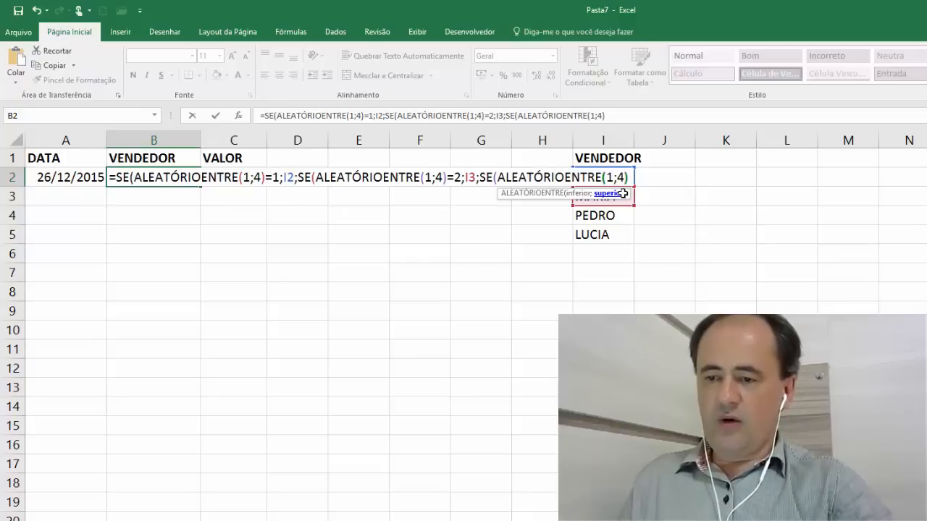
type("=3")
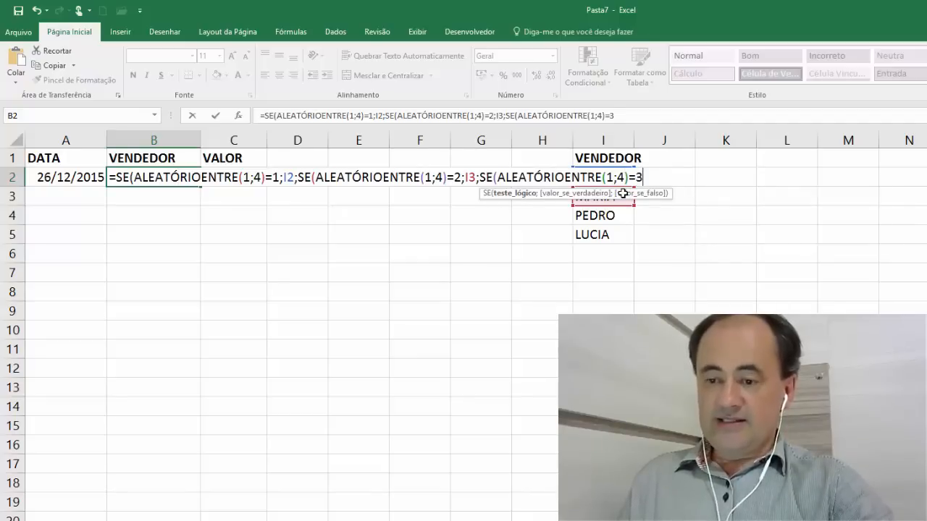
type(";")
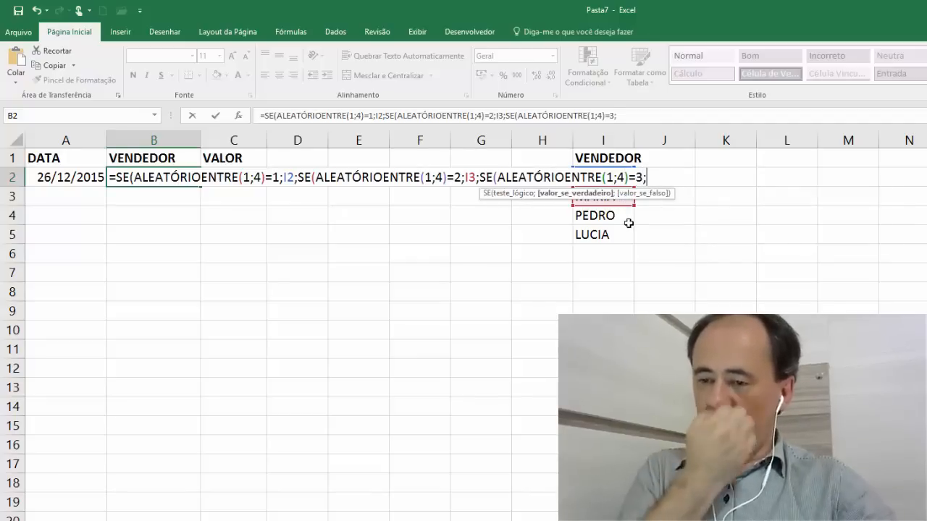
left_click(618, 217)
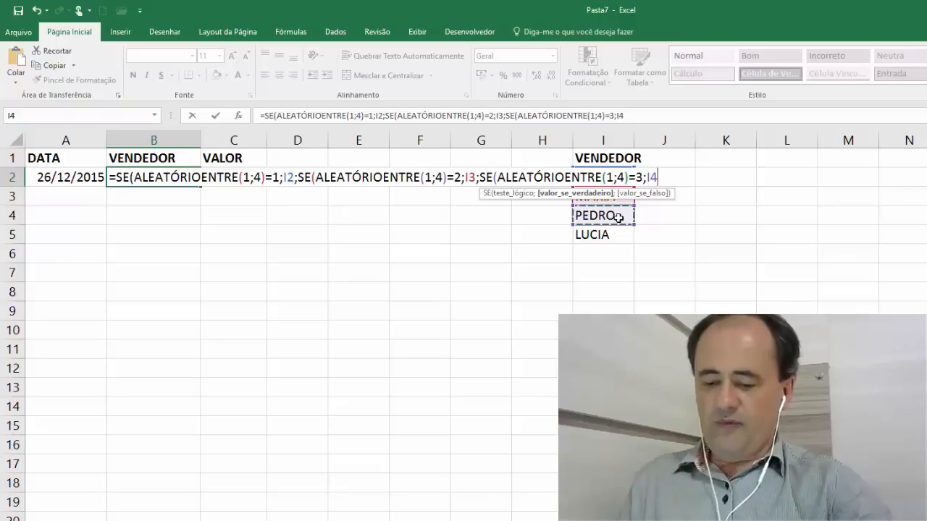
type(";")
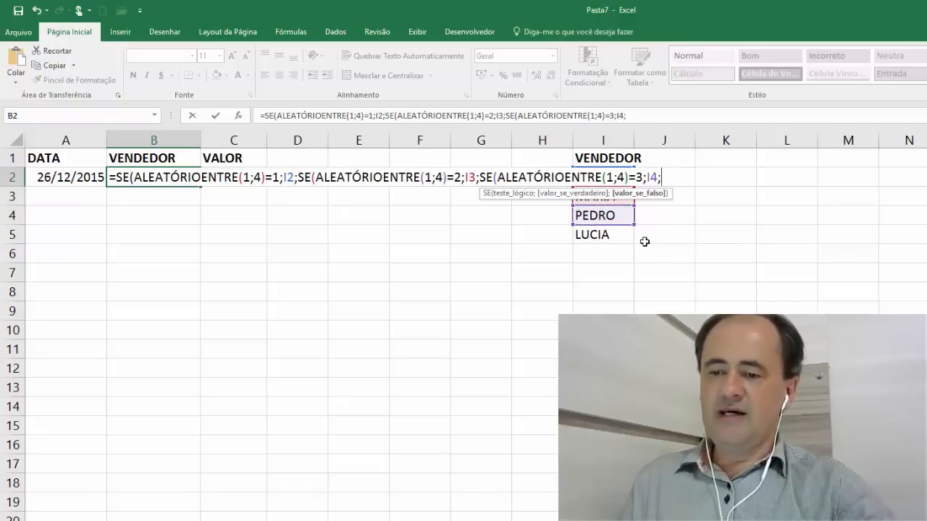
left_click(612, 234)
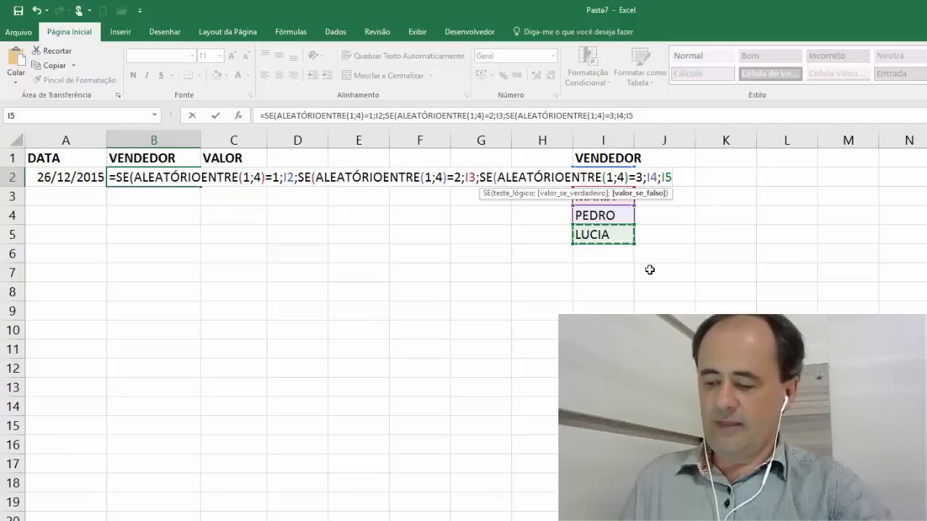
key("Return")
key("Return")
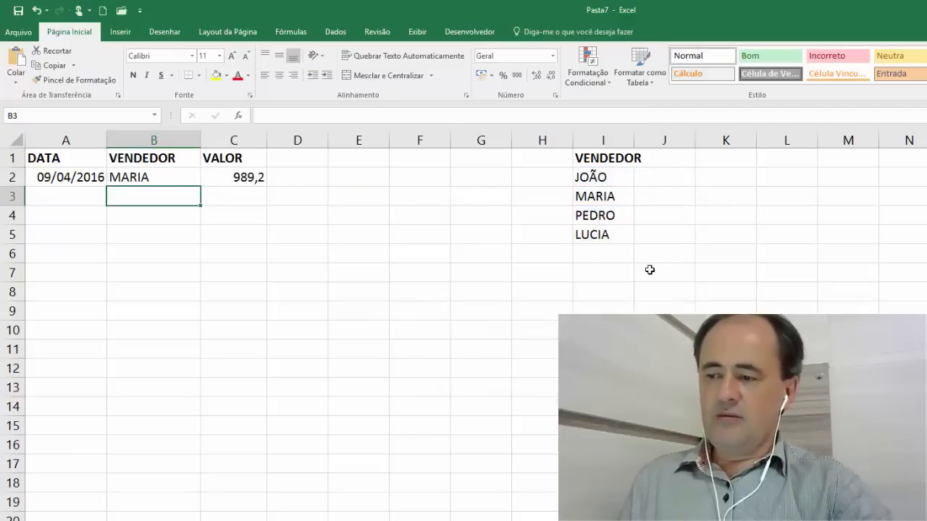
Recalculate the worksheet several times to check the random seller produced in B2
key("Up")
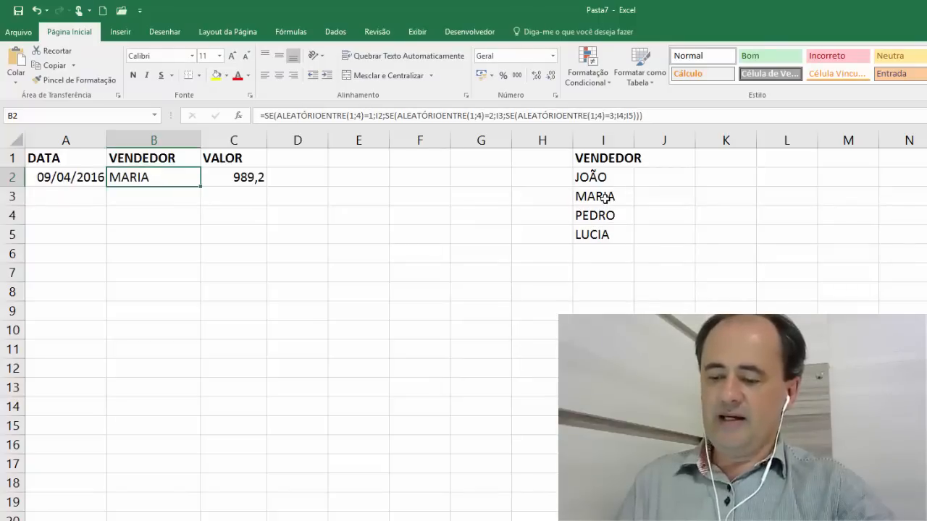
key("F9")
key("F9")
key("F9")
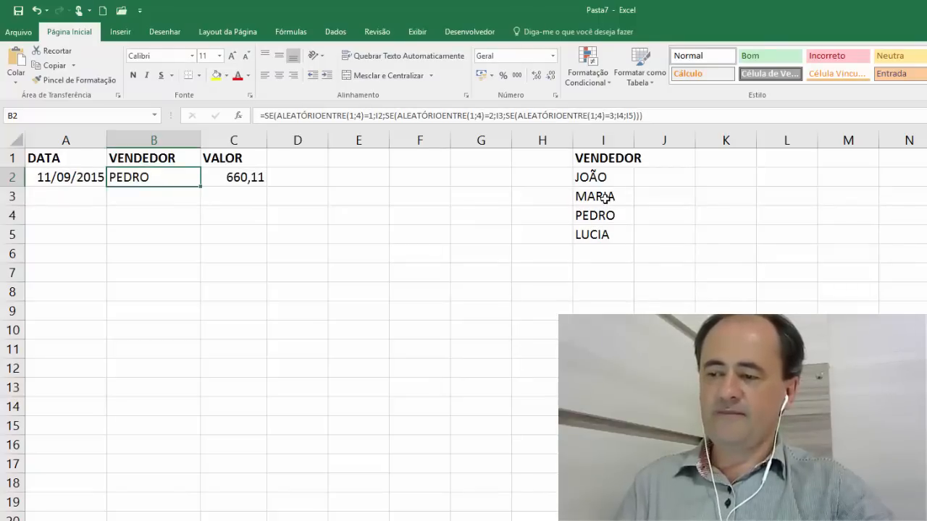
key("F9")
key("F9")
key("F9")
key("F9")
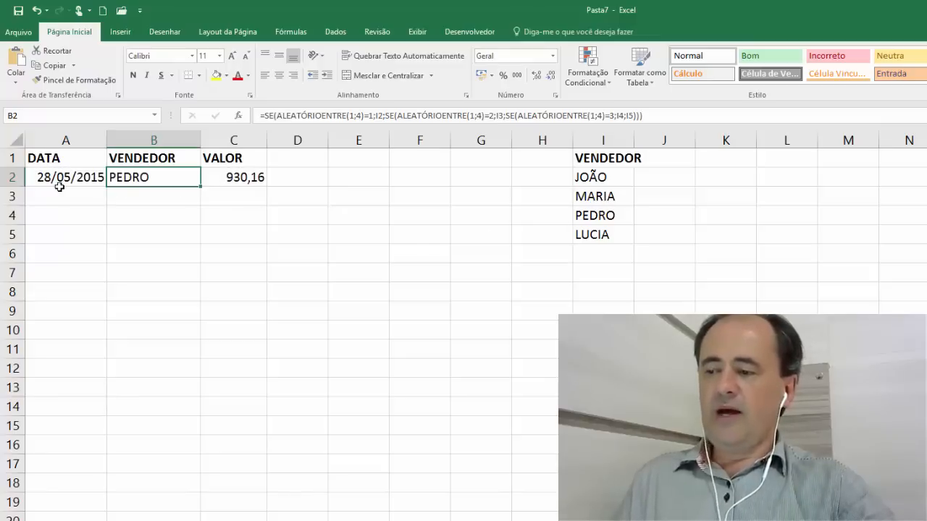
Go to cell A10001 and enter the marker text A there as the end point for the data
left_click_drag(83, 174, 244, 174)
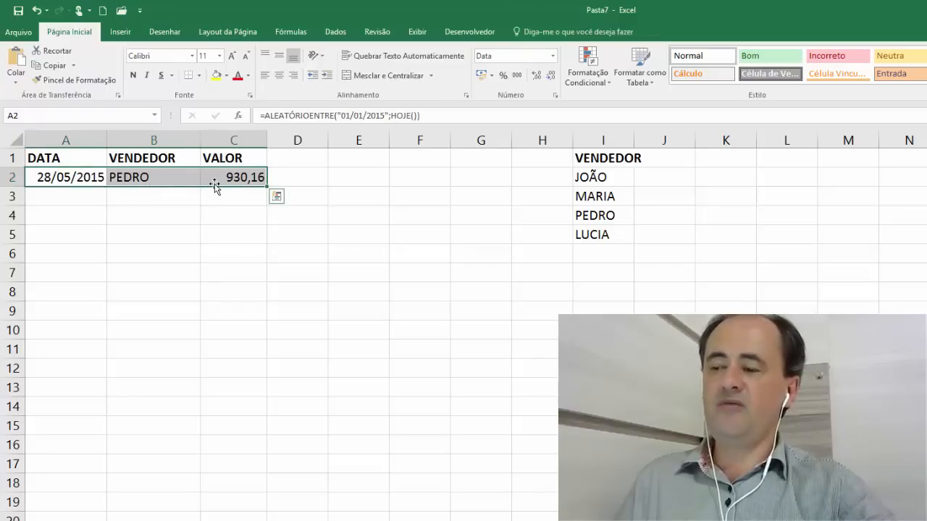
left_click(91, 200)
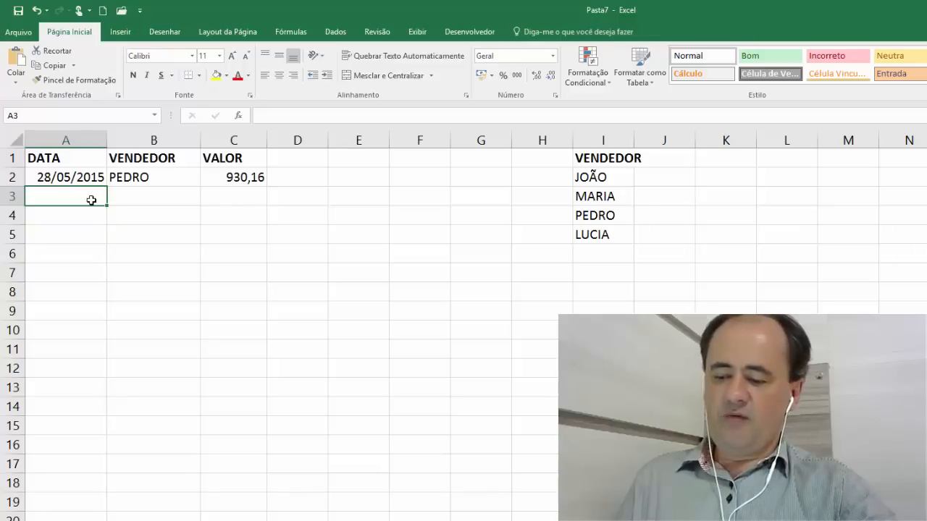
key("F5")
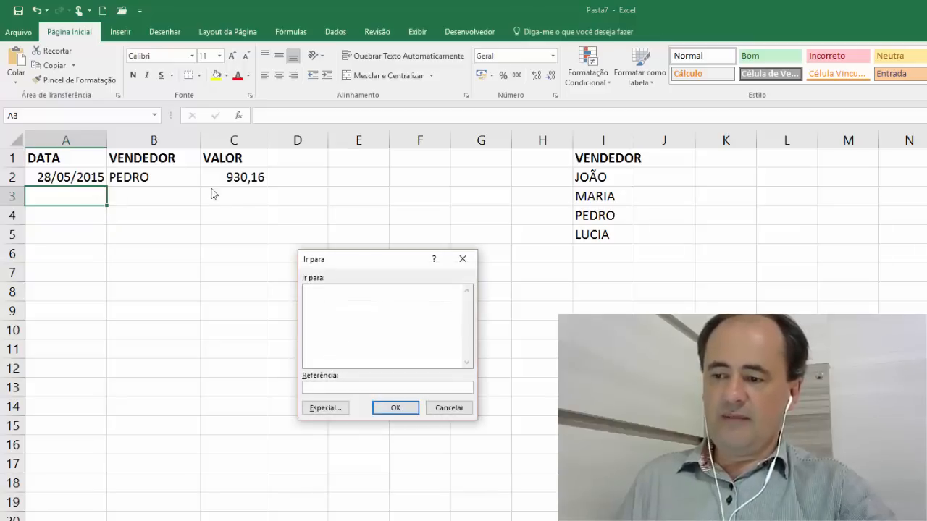
left_click_drag(322, 258, 254, 224)
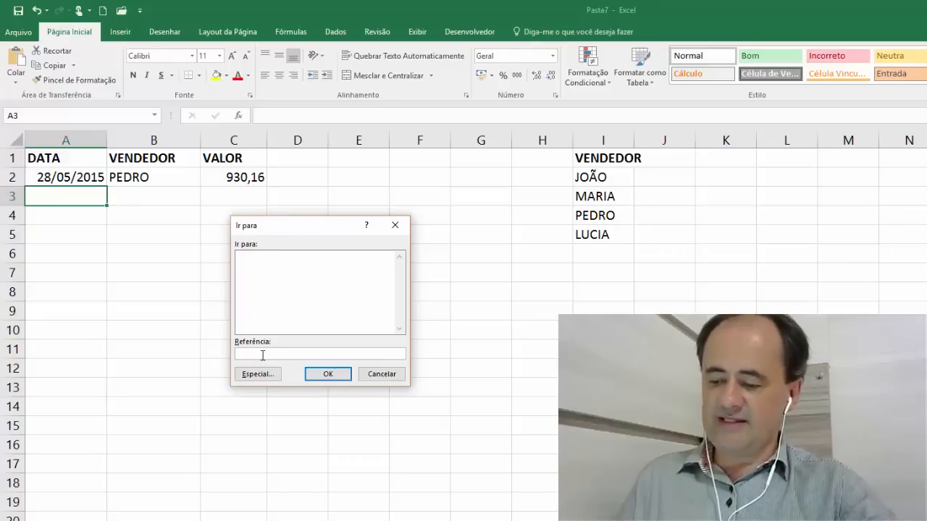
type("A10")
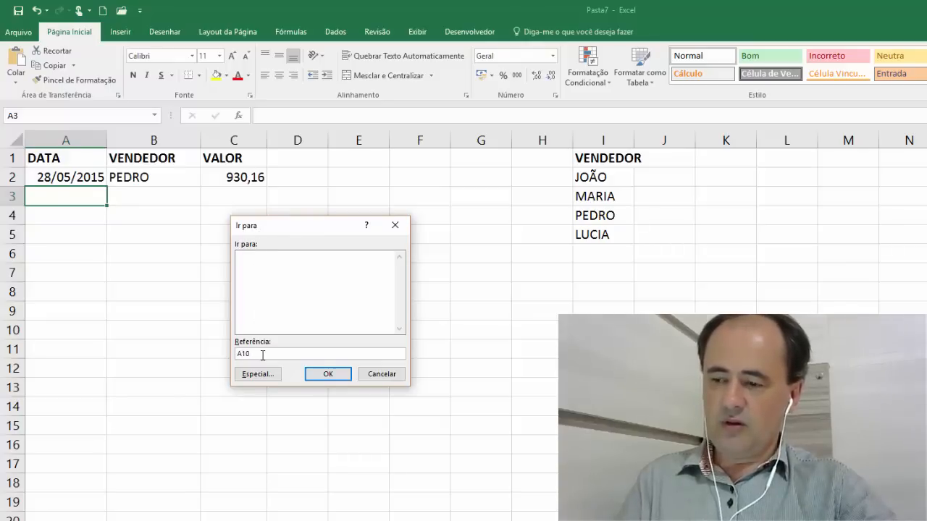
type("001")
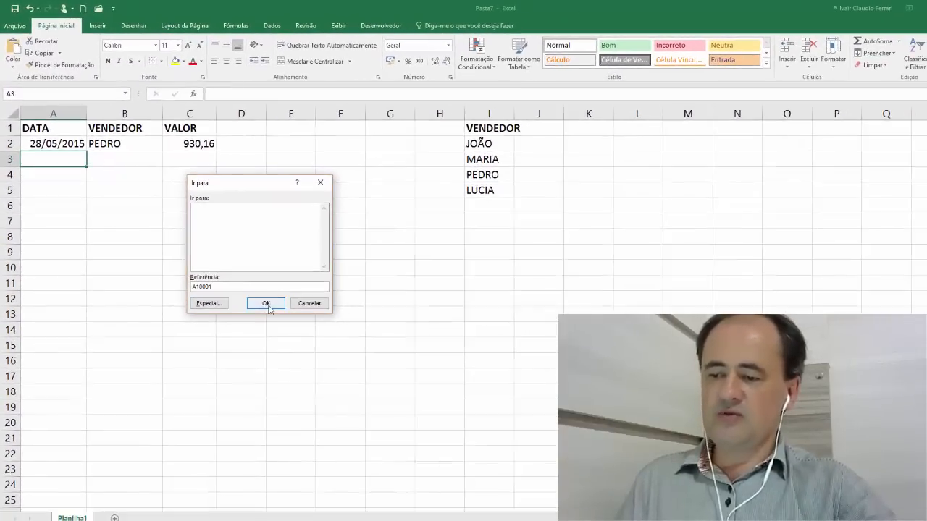
left_click(265, 303)
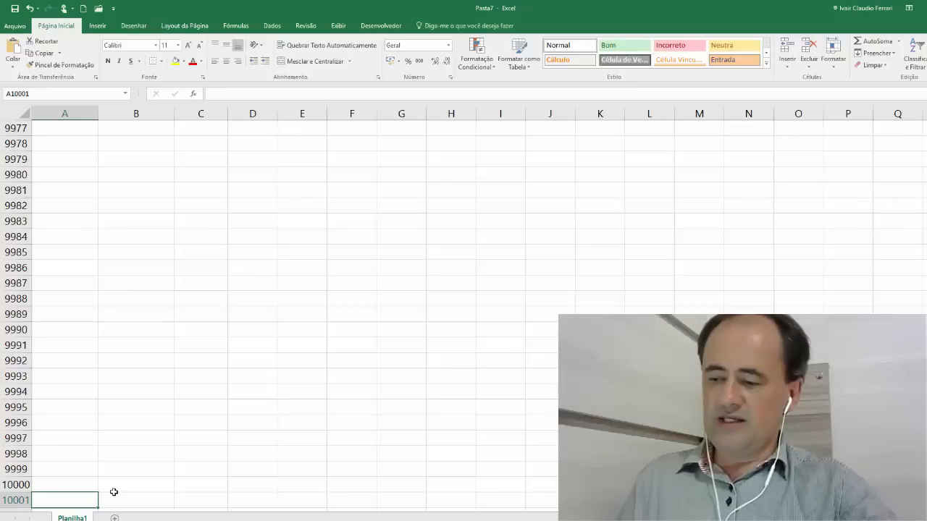
type("A")
key("Up")
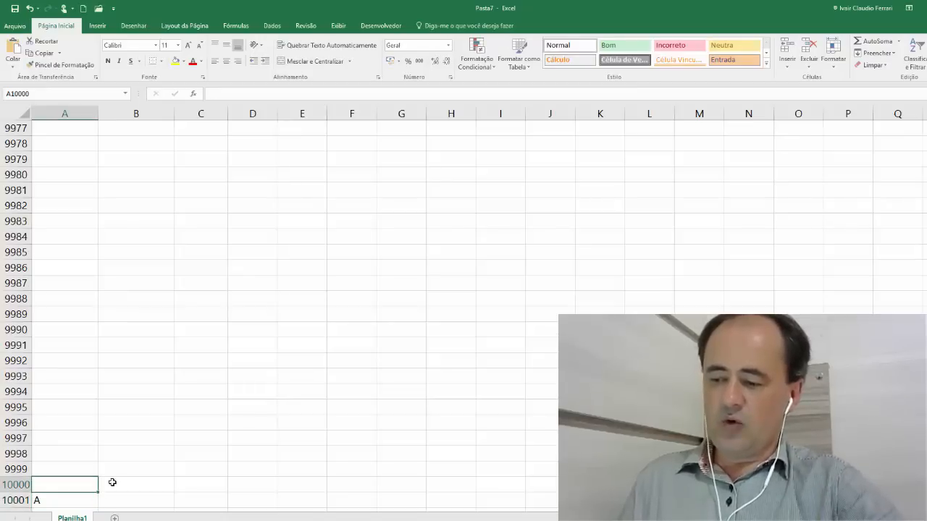
Copy the formulas in A2:C2 and paste them down through row 10001
key("ctrl+Home")
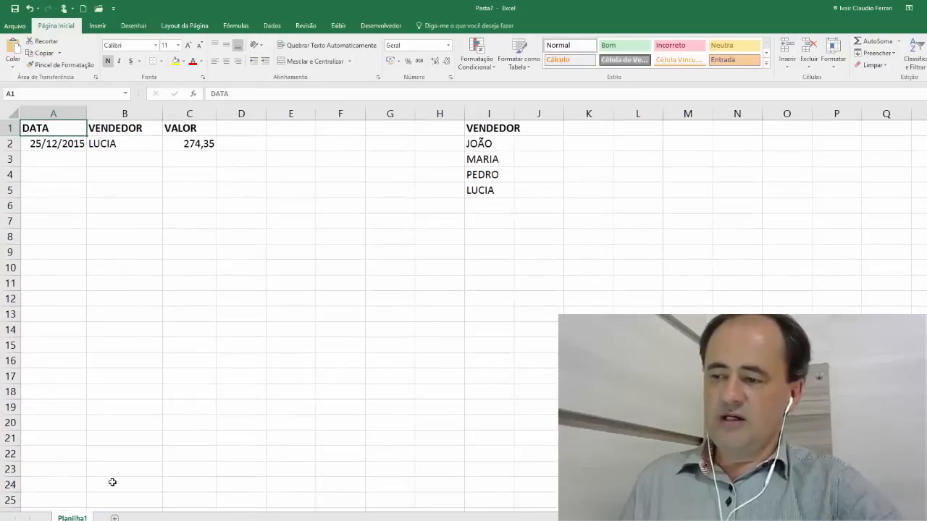
key("Down")
key("shift+Right")
key("shift+Right")
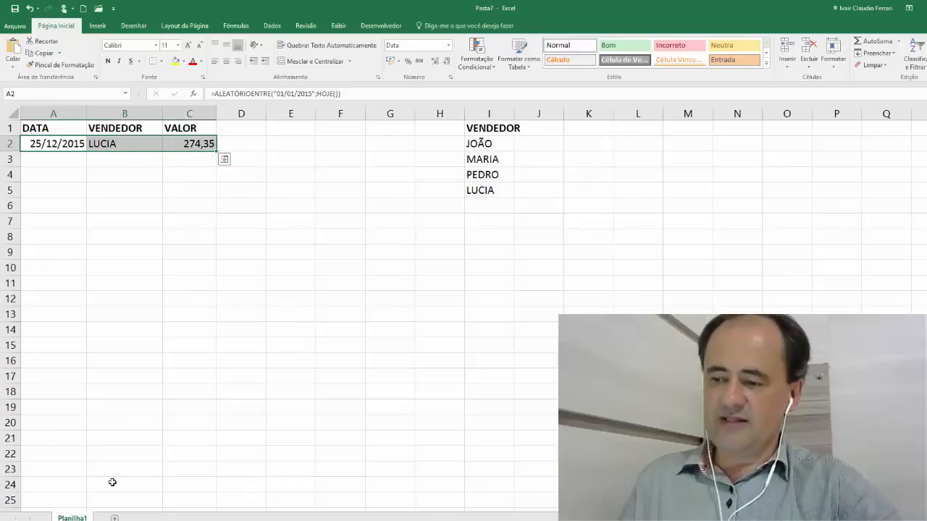
key("ctrl+c")
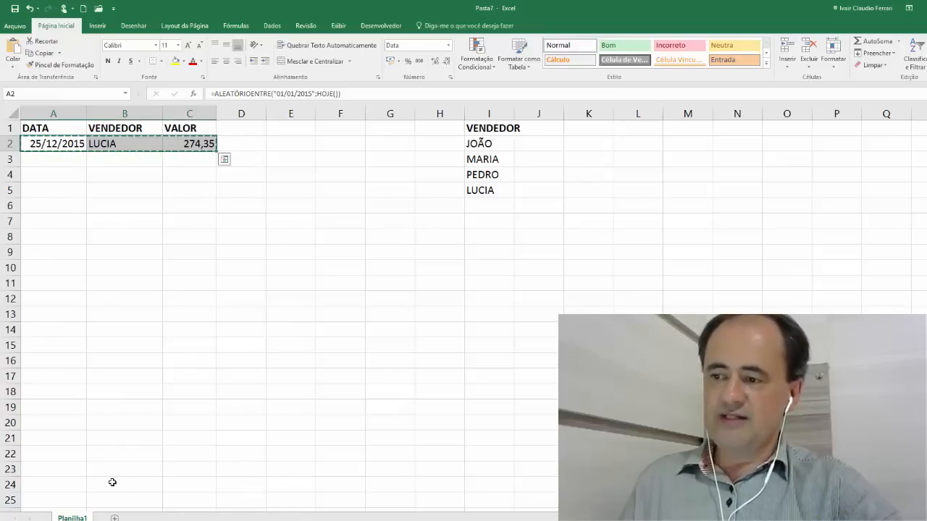
key("ctrl+shift+Down")
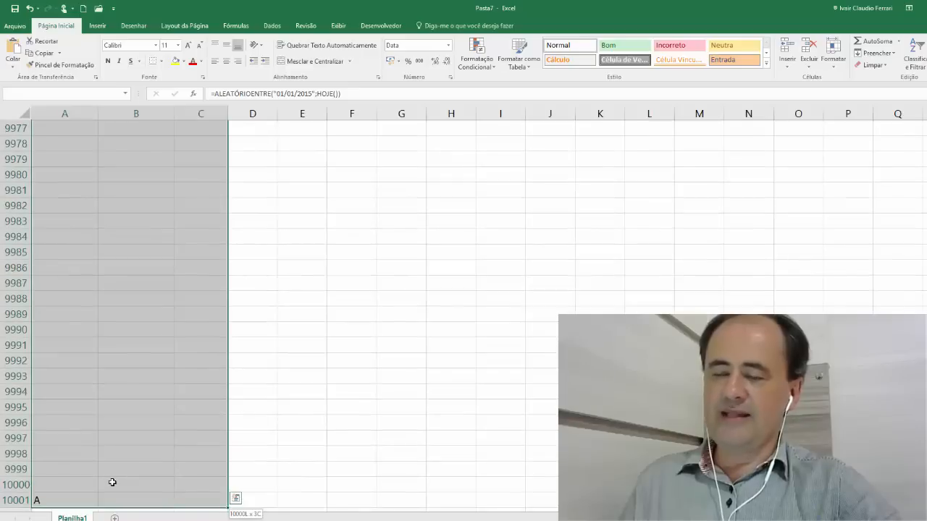
key("Return")
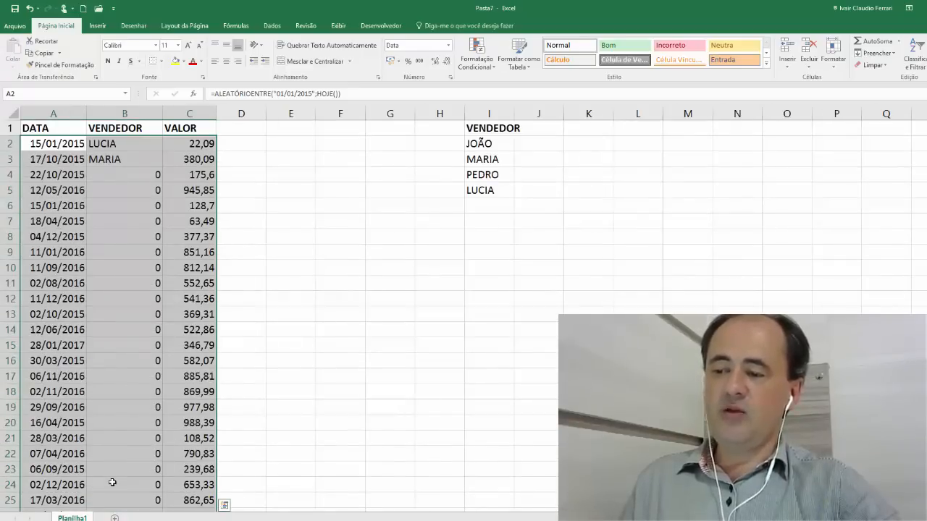
Examine the copied seller formula in B4 to see which cells of the seller list it references
key("Right")
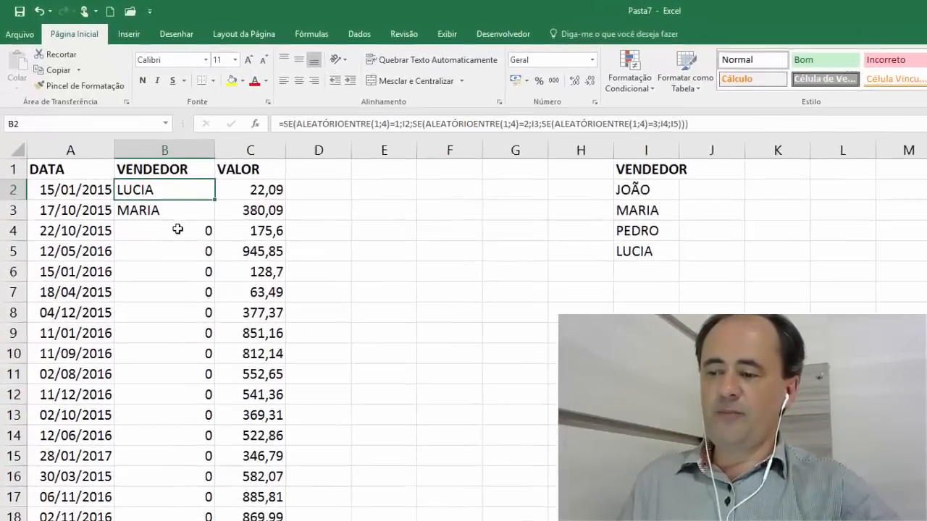
left_click(134, 180)
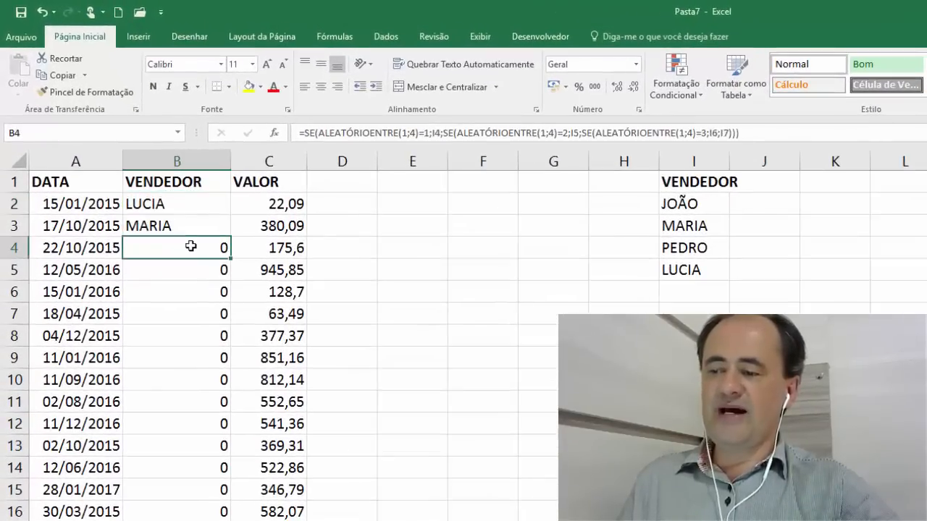
double_click(191, 254)
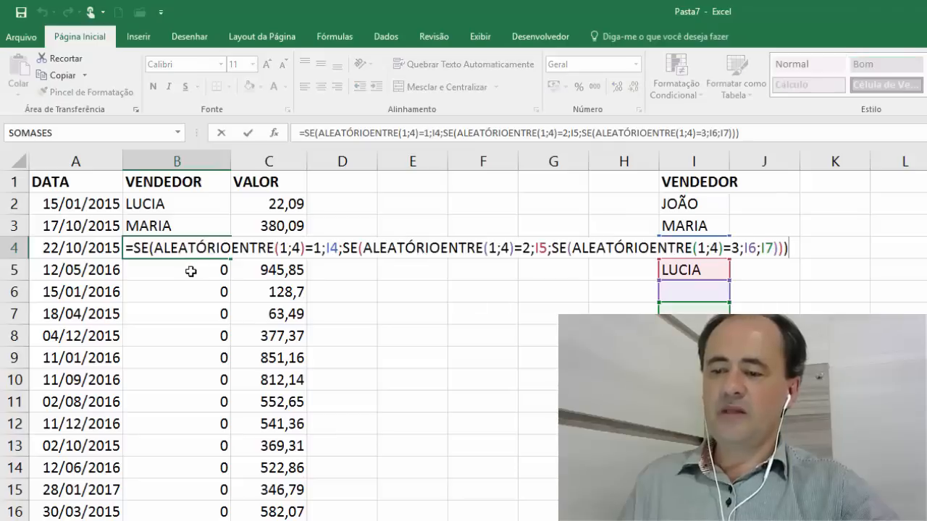
key("Escape")
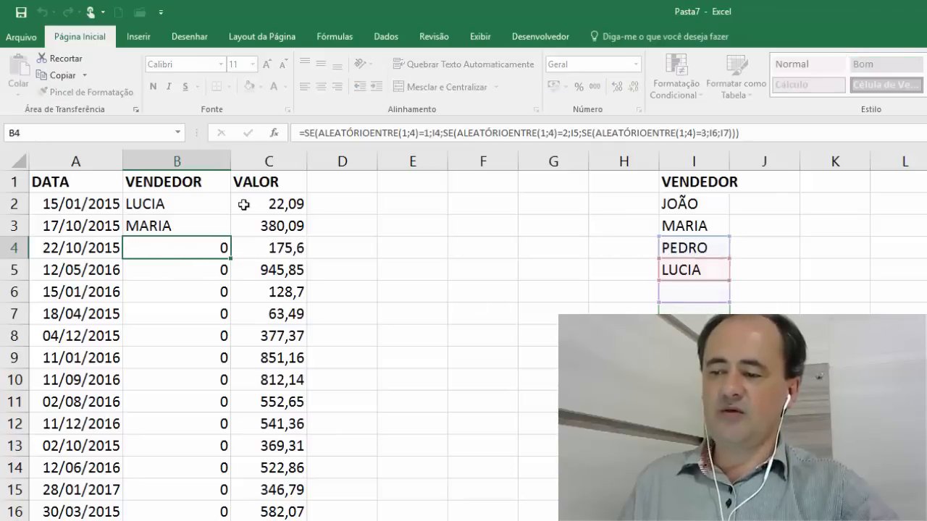
Make the seller references in the B2 formula absolute, as $I$2, $I$3, $I$4 and $I$5, and enter it
left_click(188, 204)
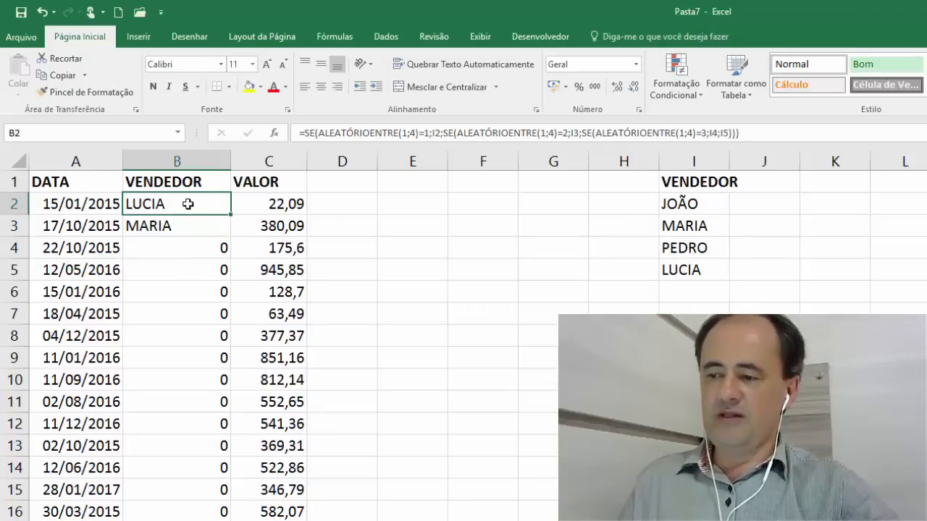
double_click(221, 209)
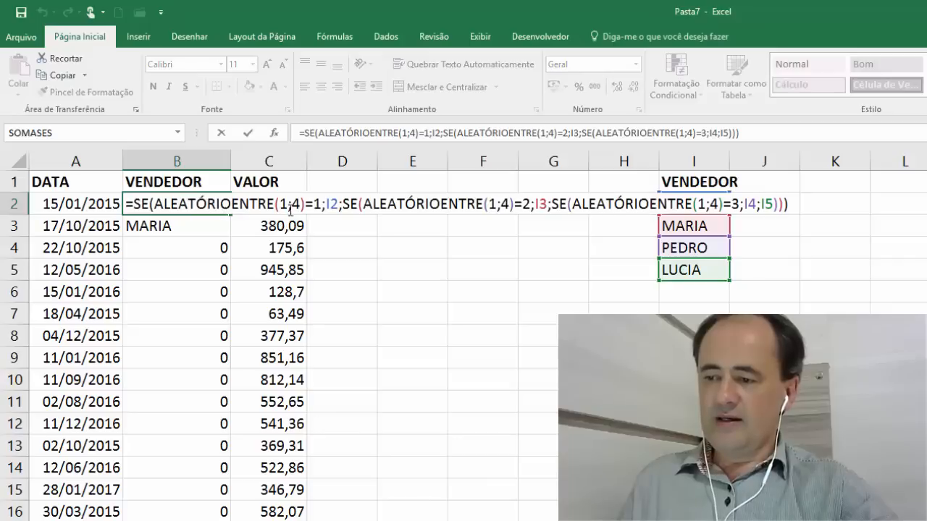
left_click(339, 205)
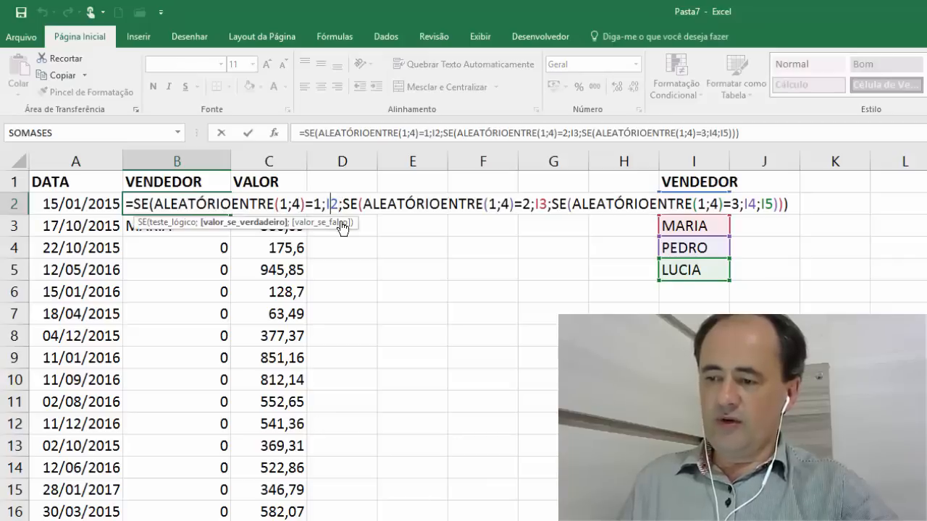
key("F4")
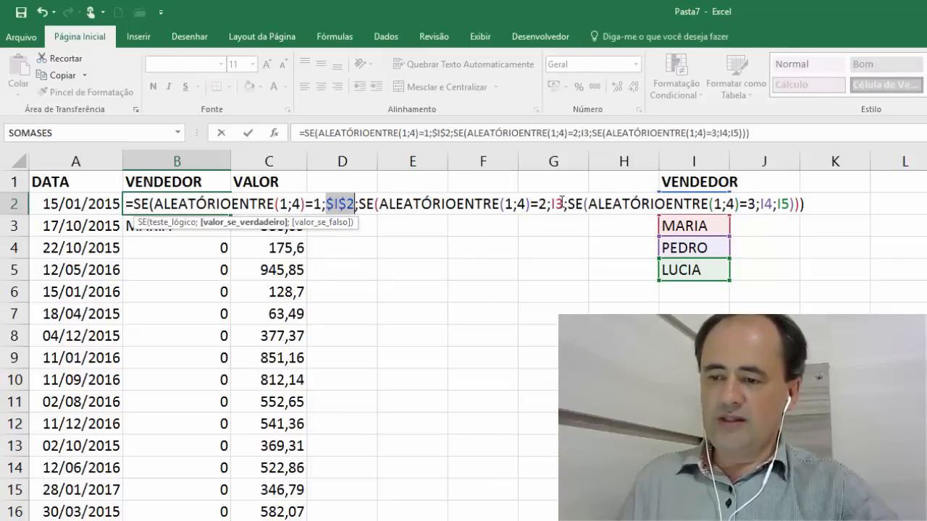
left_click(561, 205)
key("F4")
left_click(781, 205)
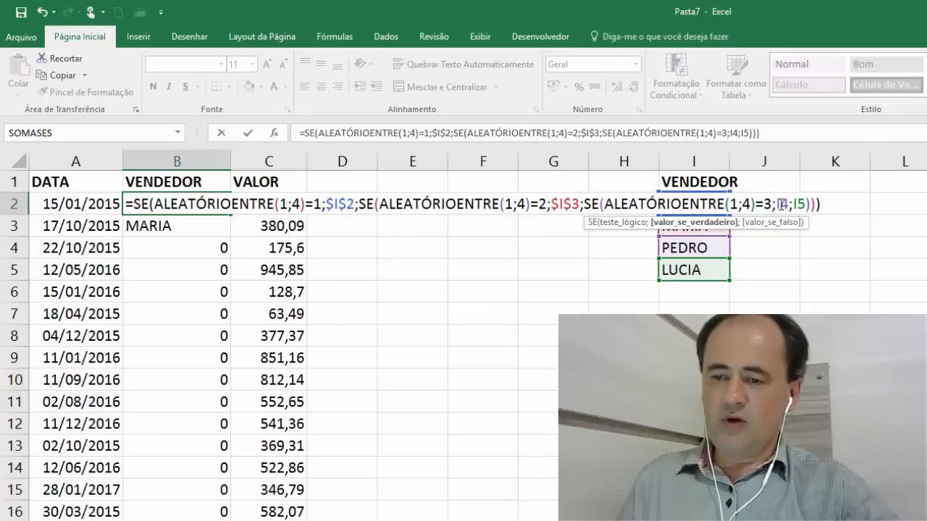
key("F4")
left_click(812, 204)
key("F4")
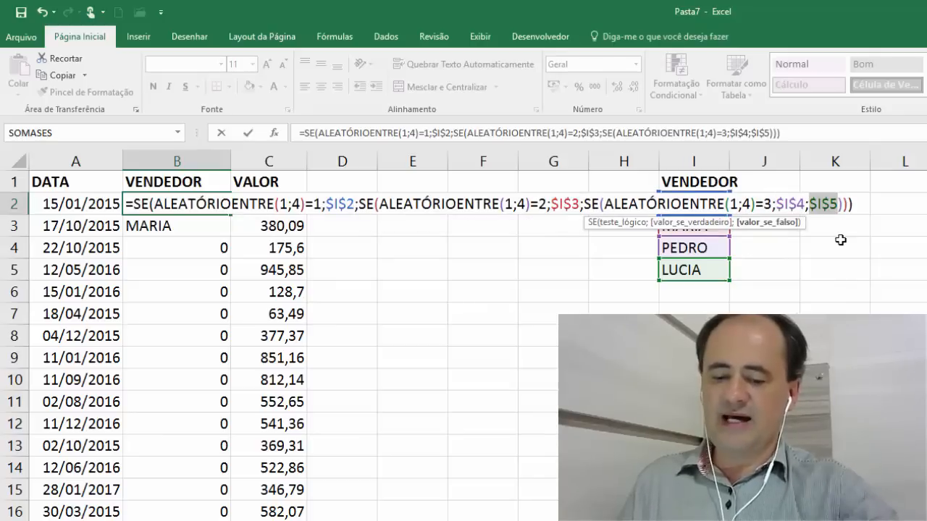
key("Return")
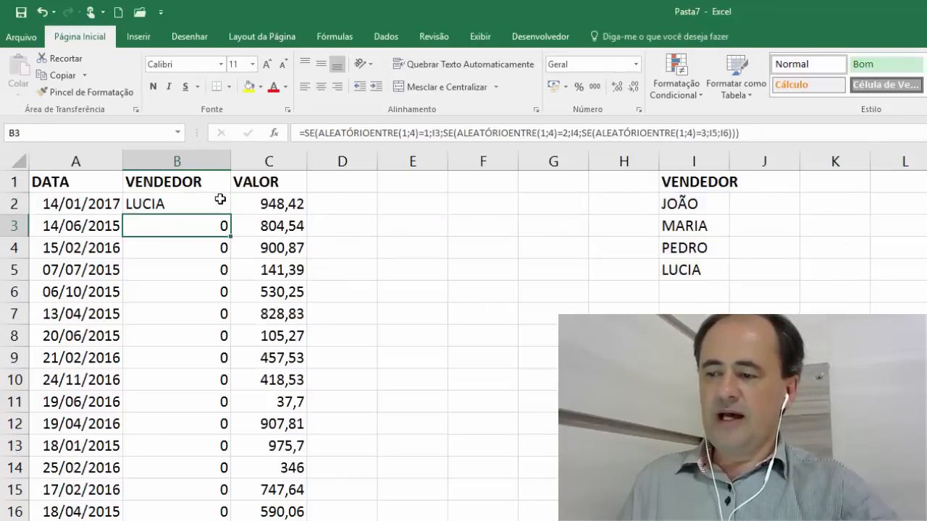
Fill the corrected B2 formula down the whole VENDEDOR column
left_click(190, 203)
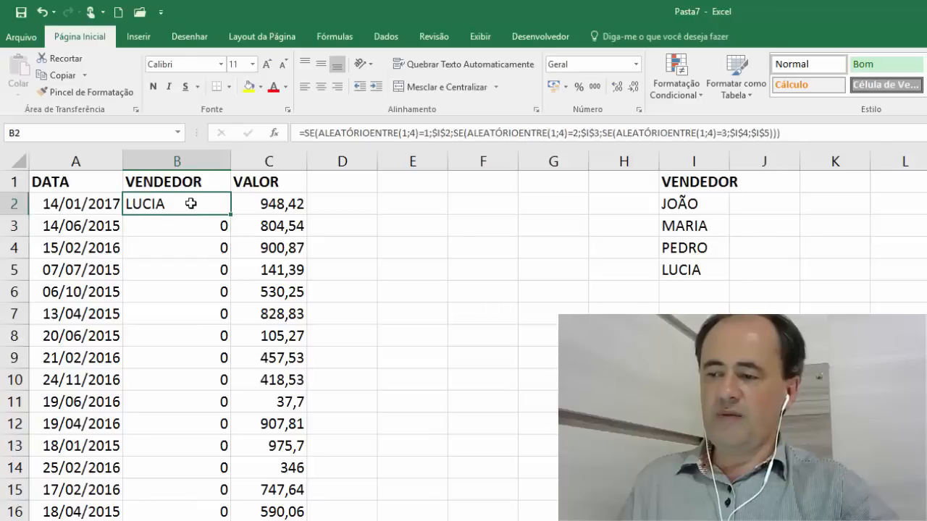
double_click(230, 216)
left_click(326, 202)
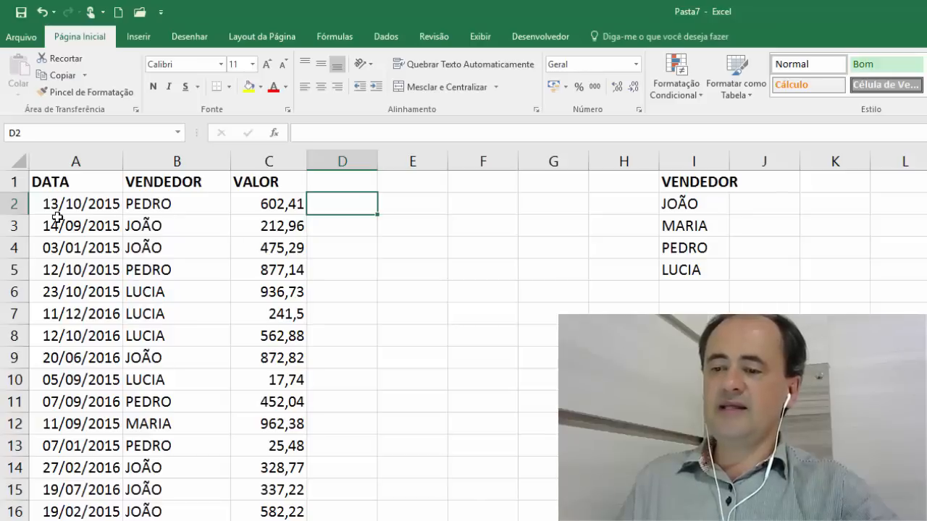
left_click(67, 203)
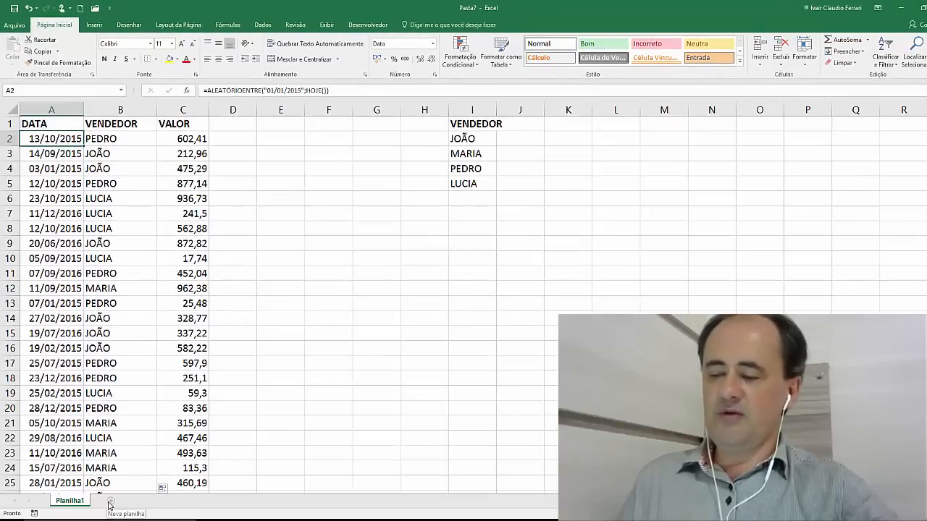
Add a blank worksheet after Planilha1 and return to Planilha1
left_click(110, 502)
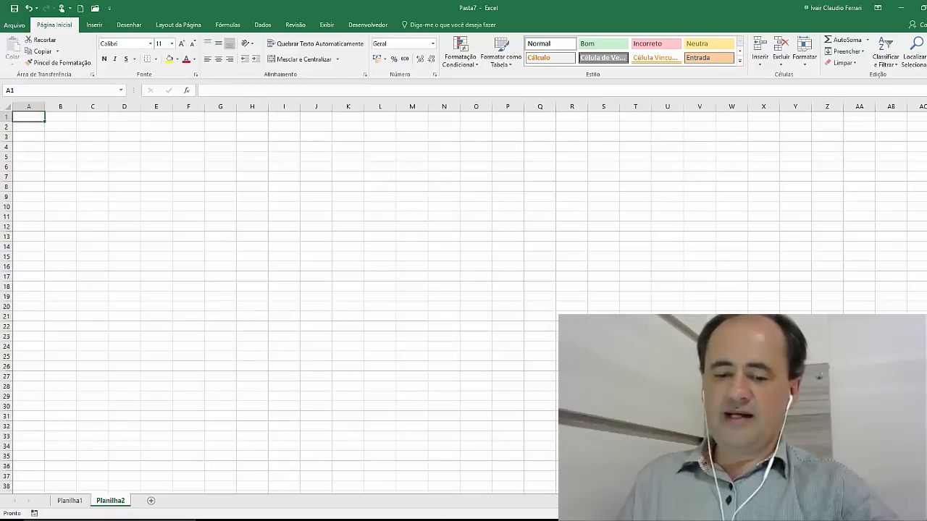
scroll(463, 299, "up", 5)
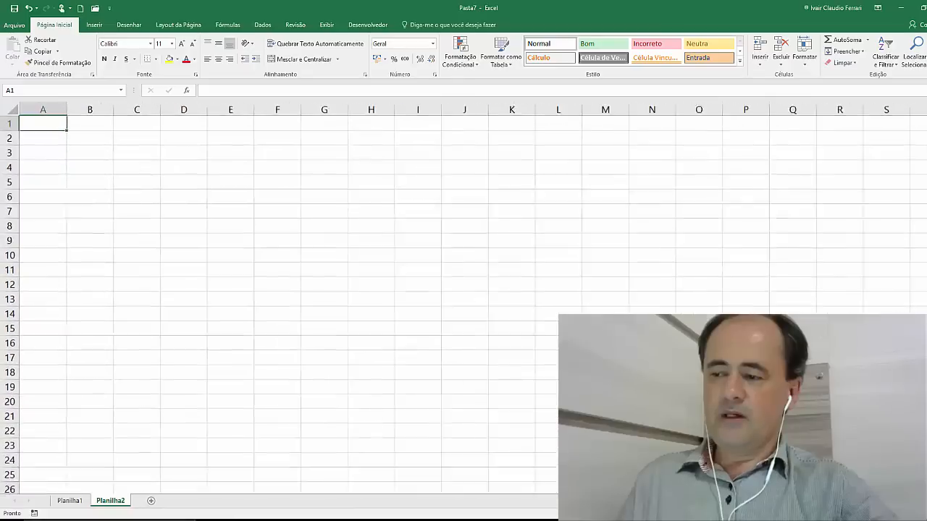
left_click(70, 501)
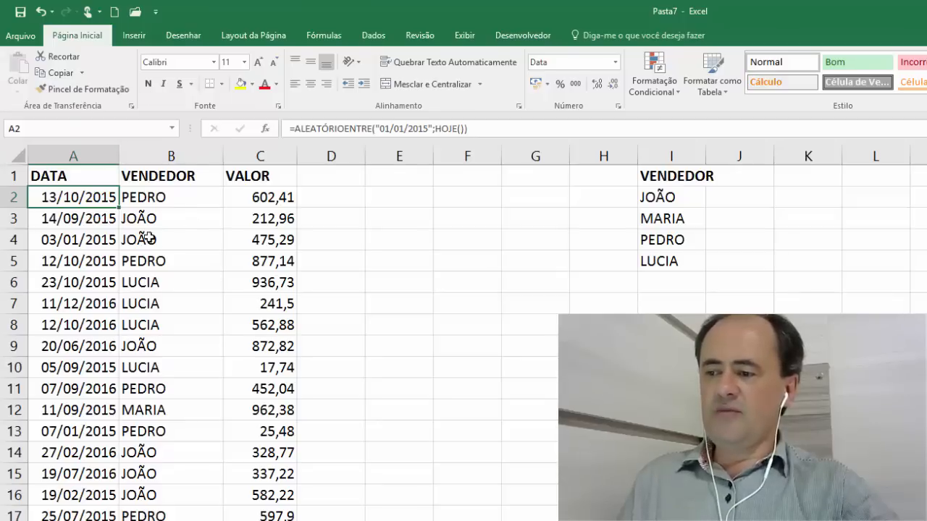
Convert the data range $A$1:$C$10001 into a table with headers
left_click(90, 259)
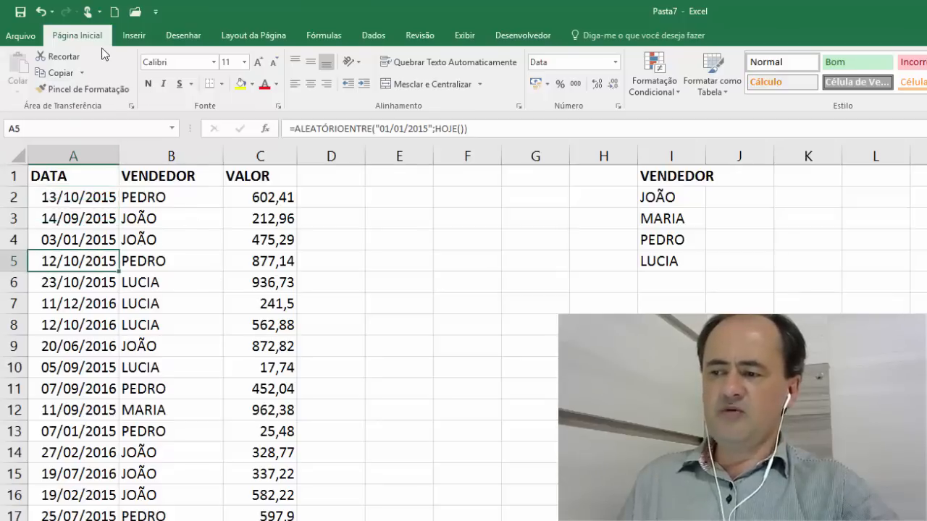
left_click(132, 38)
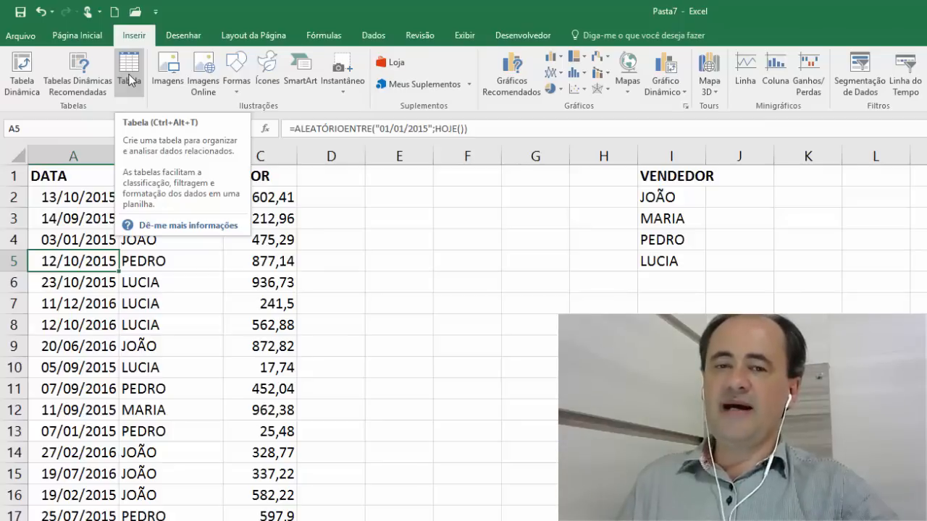
left_click(129, 80)
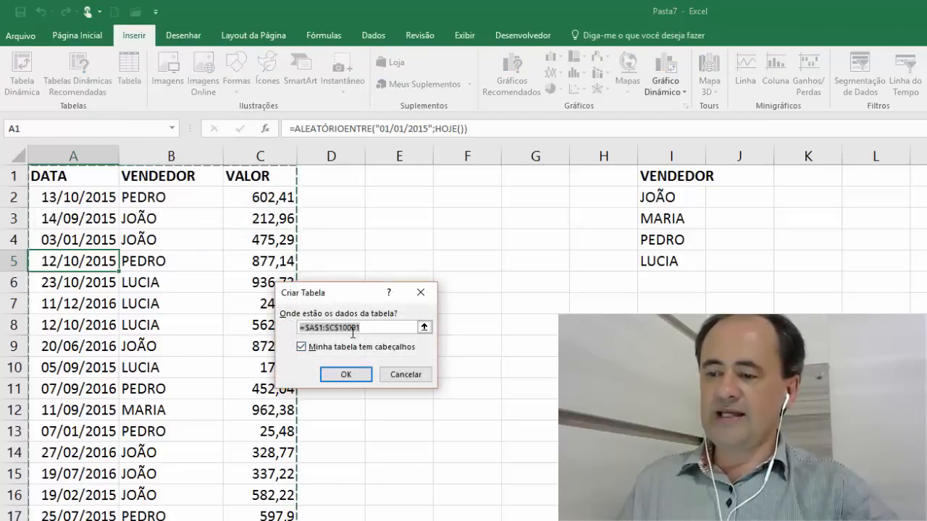
left_click(346, 375)
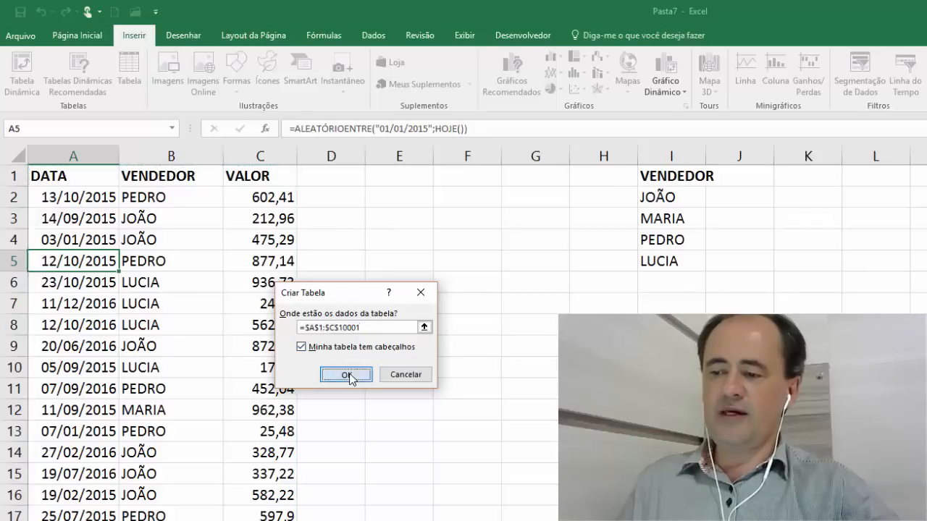
left_click(69, 197)
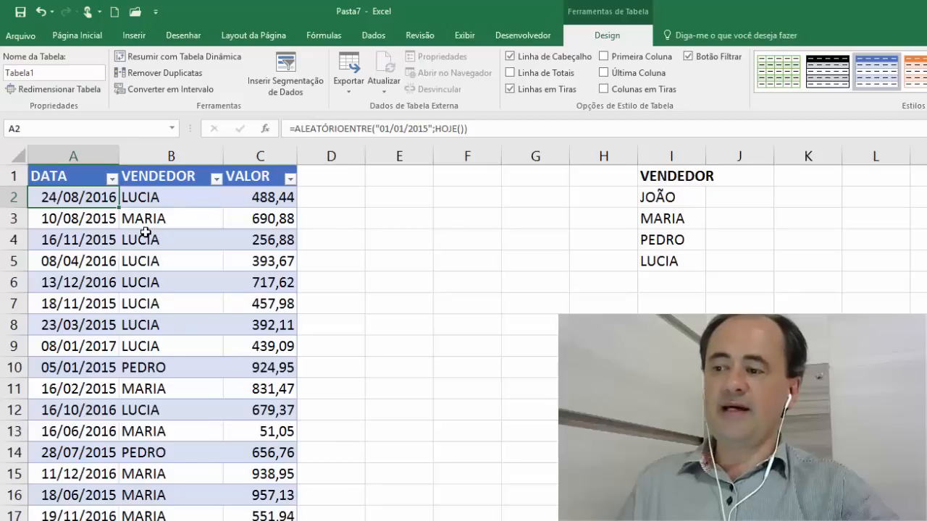
Check the range covered by the name Tabela1 and look at the empty sheet Planilha2, ending back on Planilha1
left_click(172, 129)
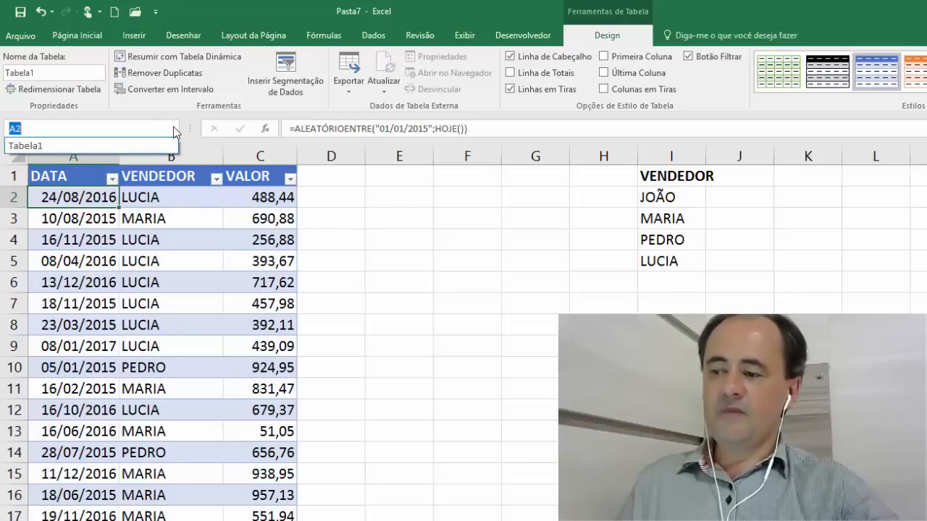
left_click(47, 146)
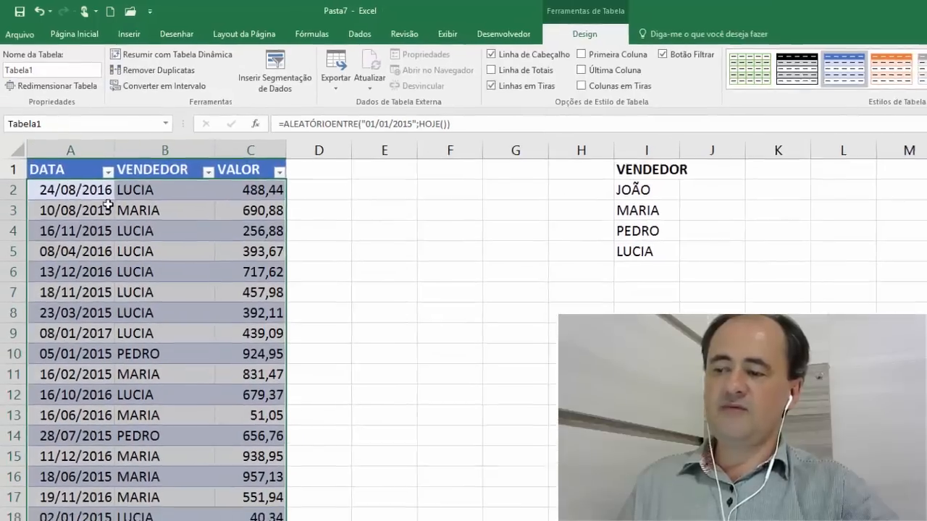
left_click(134, 179)
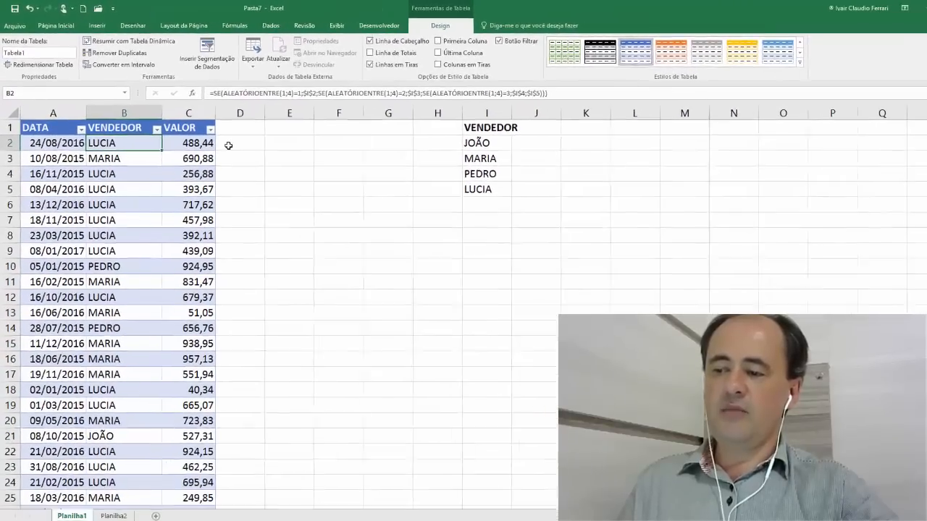
left_click(228, 145)
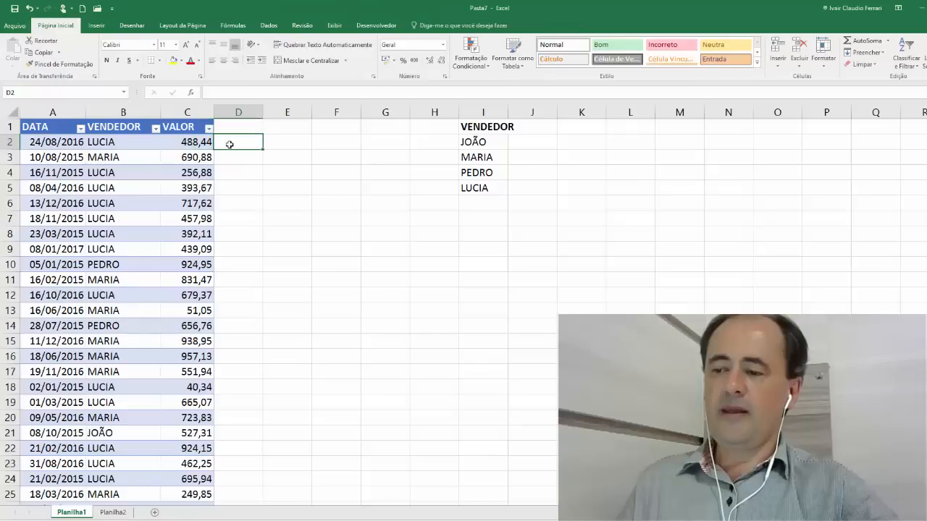
left_click(113, 514)
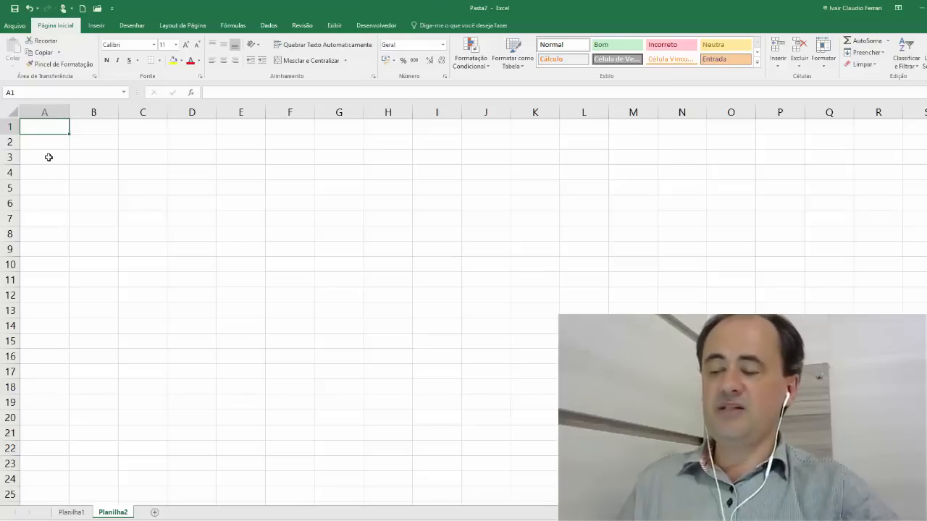
left_click(71, 513)
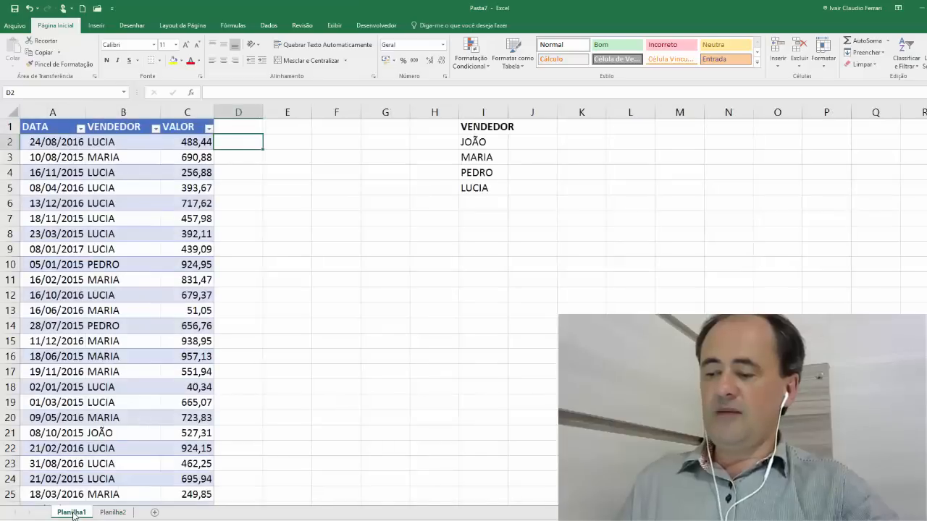
Create a pivot table from Tabela1 on the existing sheet, located at Planilha2!$A$1
left_click(67, 171)
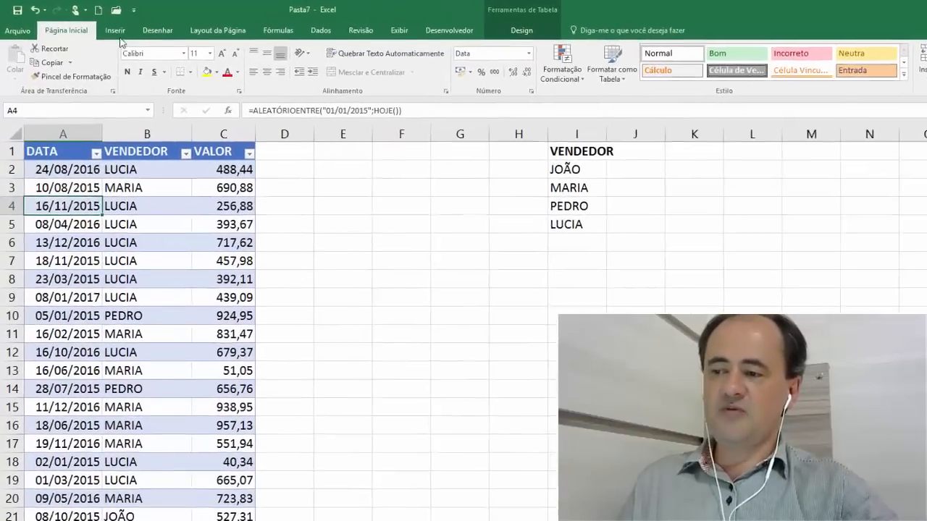
left_click(95, 27)
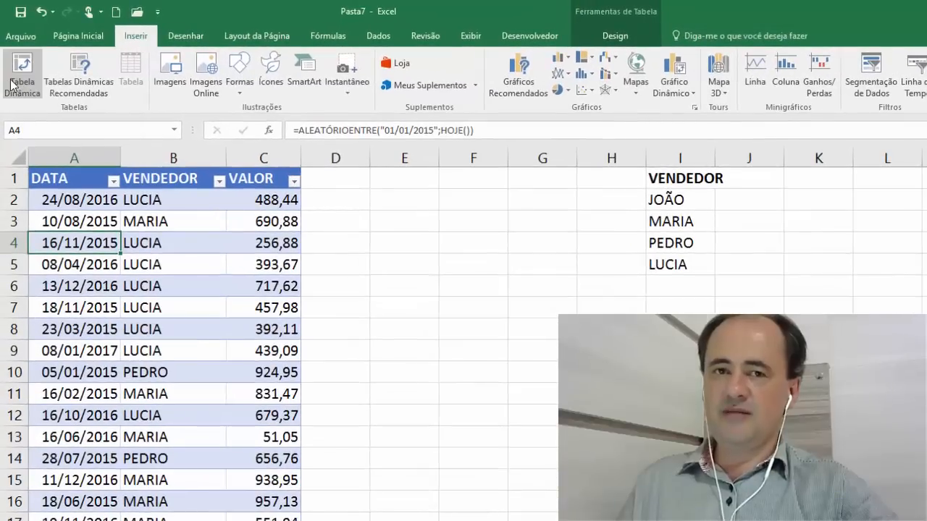
left_click(10, 85)
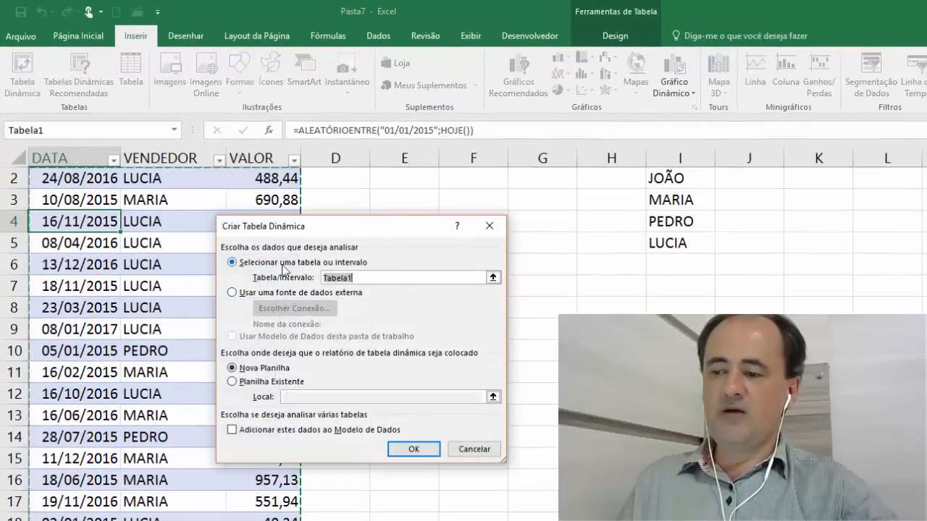
left_click(375, 276)
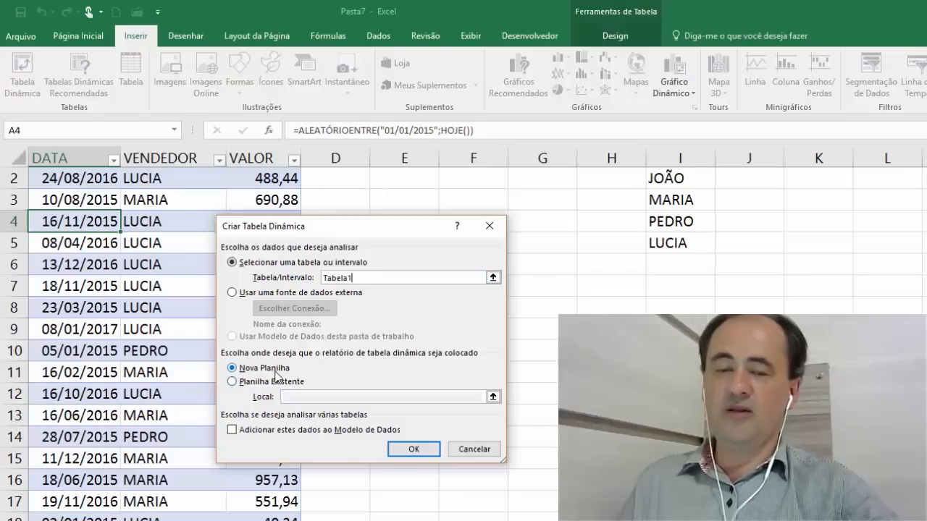
left_click(233, 381)
left_click(293, 396)
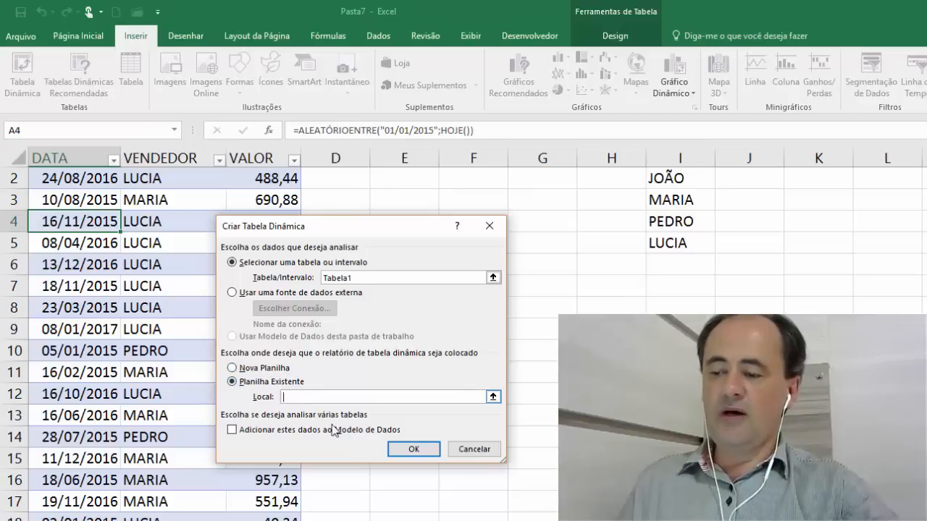
left_click(127, 516)
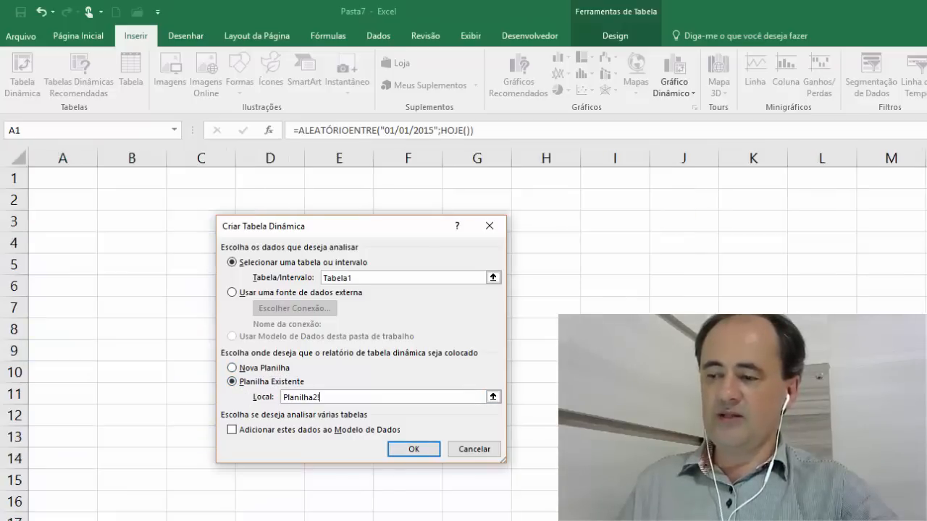
left_click(71, 182)
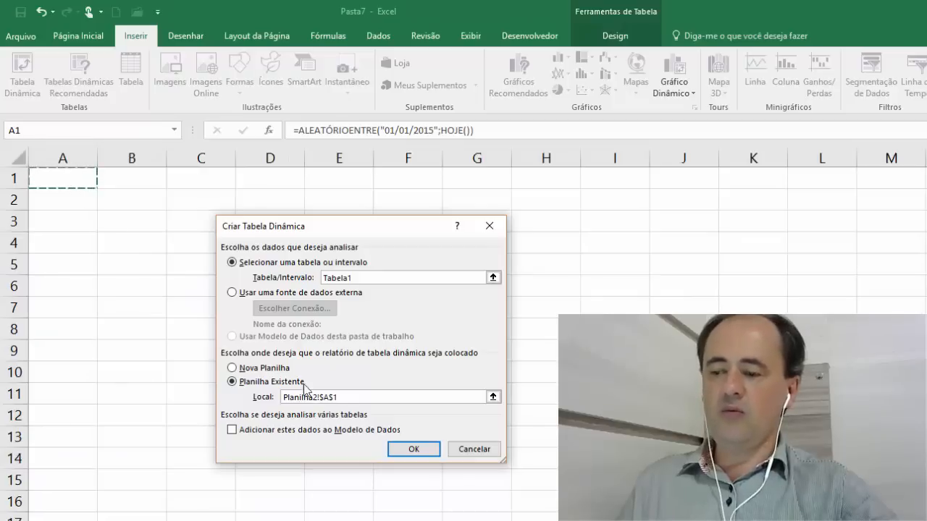
left_click(406, 451)
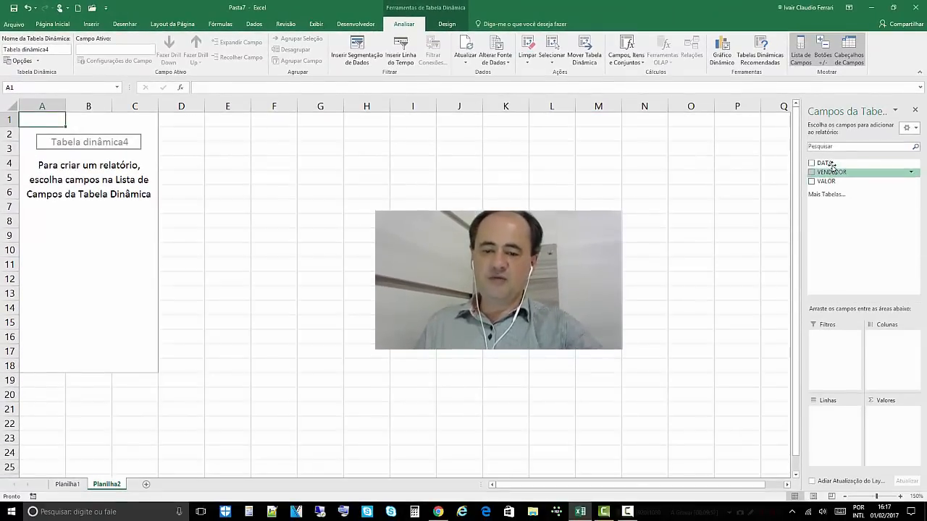
Put DATA in the pivot table's rows with 2015 and its Trim1 expanded, and add VALOR as the summed values
left_click_drag(835, 166, 831, 412)
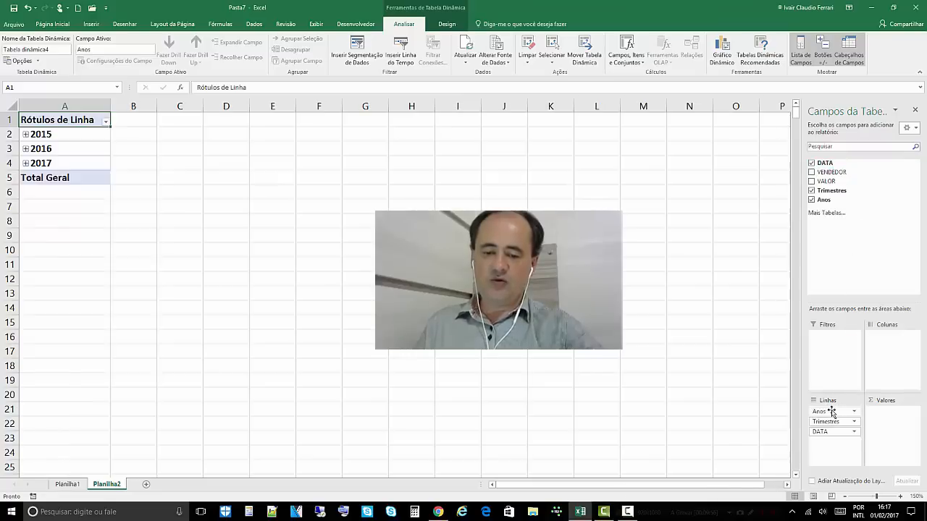
left_click(26, 135)
left_click(36, 149)
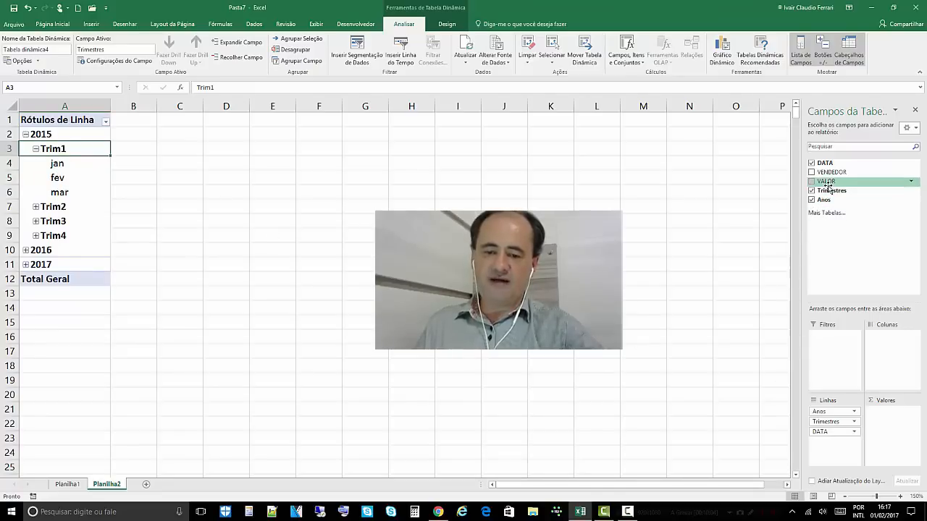
left_click_drag(826, 181, 893, 425)
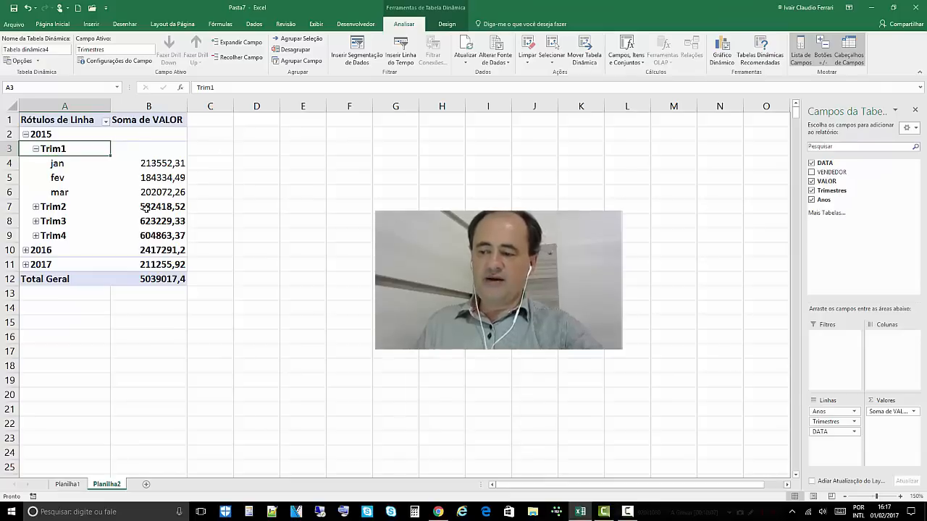
mouse_move(144, 191)
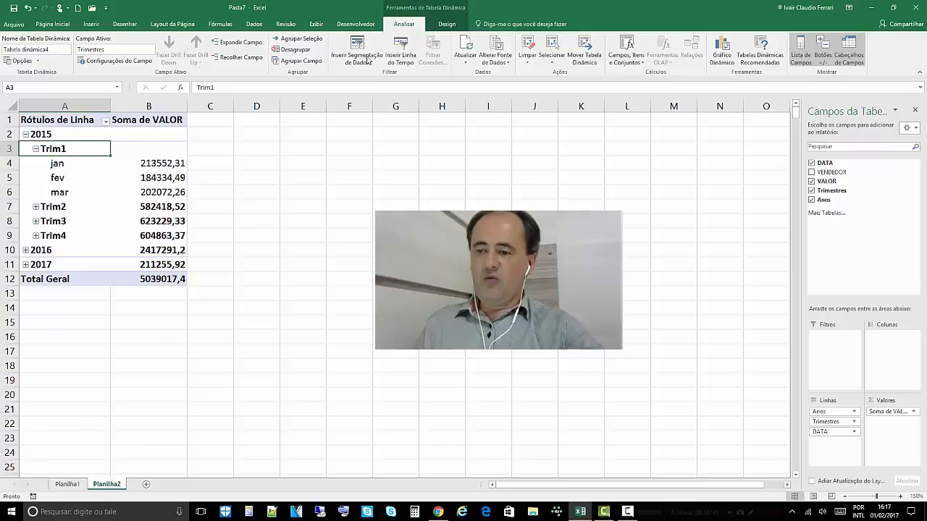
Change the pivot table's report layout to tabular form
left_click(101, 179)
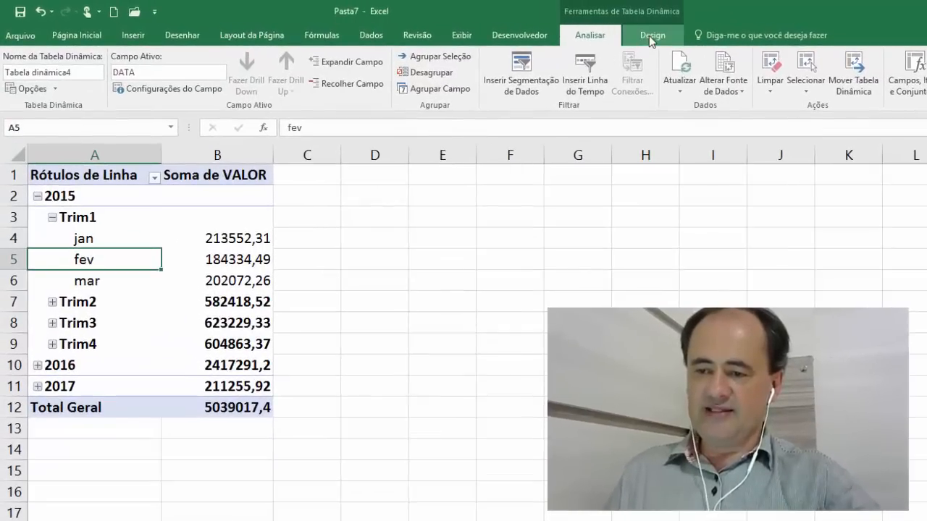
left_click(651, 37)
left_click(95, 91)
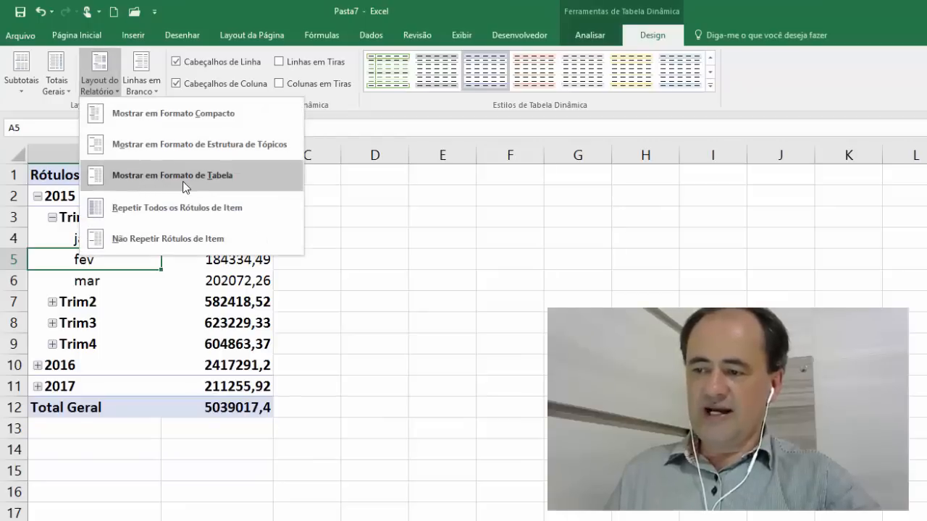
left_click(227, 173)
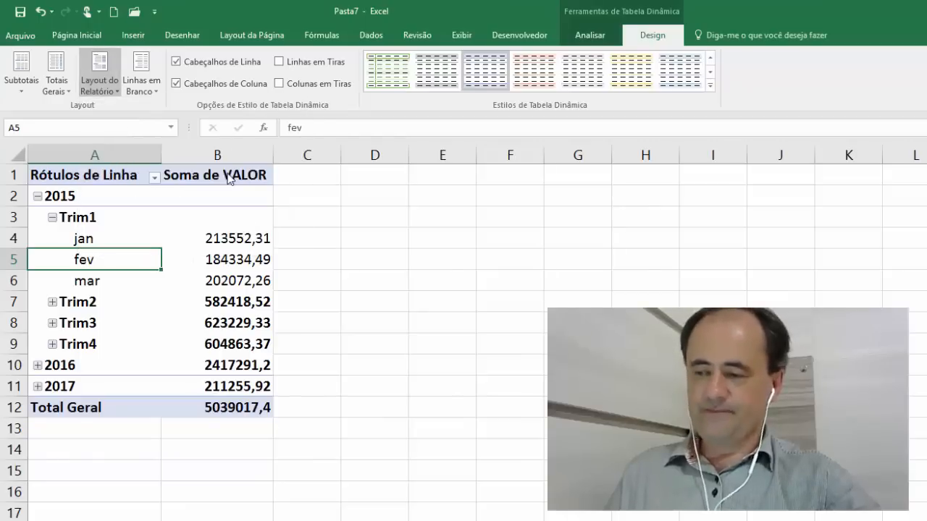
double_click(161, 154)
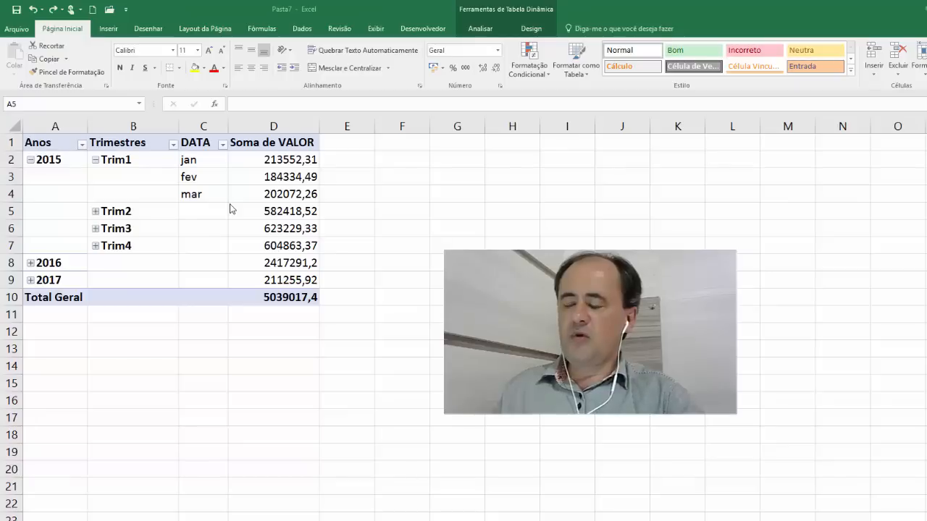
Apply the thousands-separator number format to the Soma de VALOR figures in D2:D10
left_click_drag(279, 161, 278, 293)
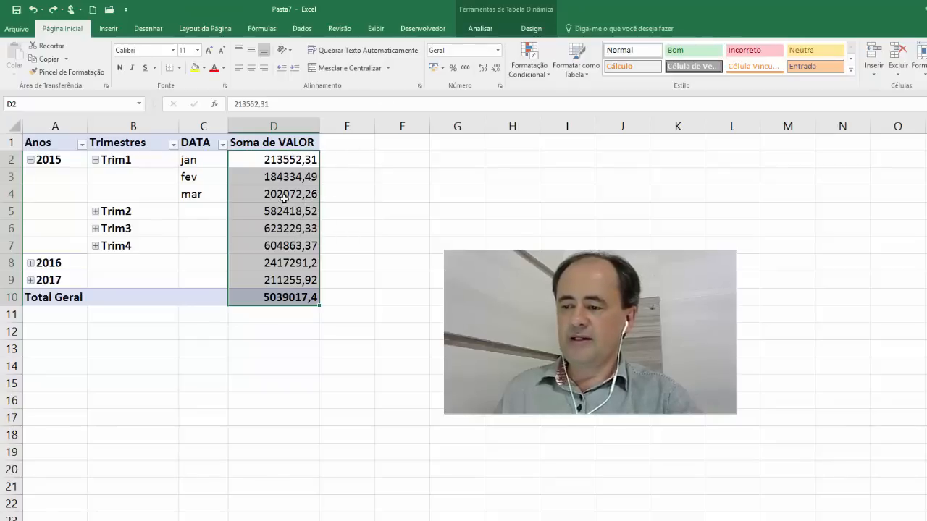
left_click(465, 70)
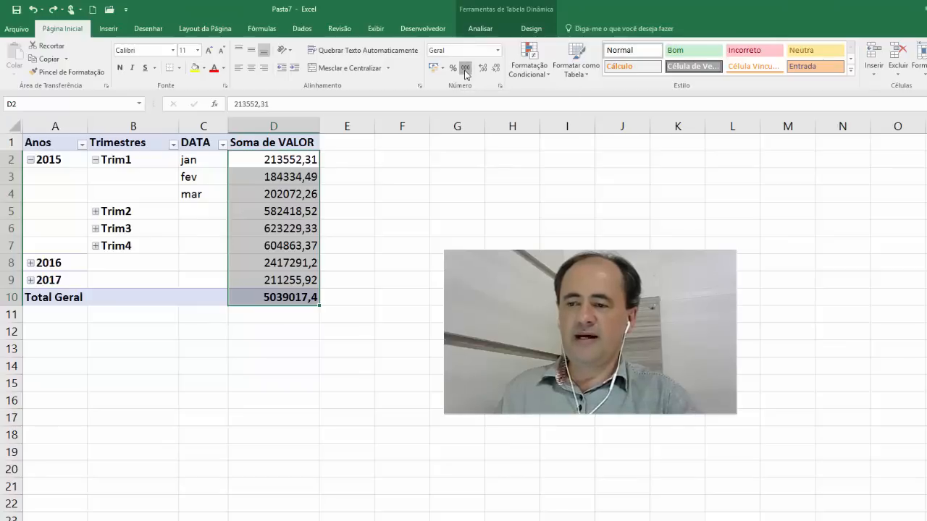
left_click(341, 143)
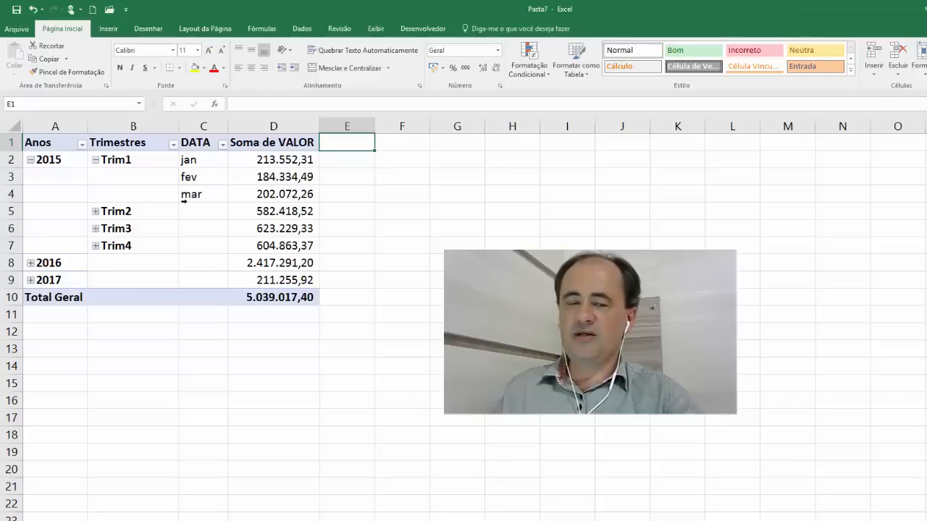
Show the pivot field list, remove Trimestres from the rows and move Anos to the columns
left_click(136, 187)
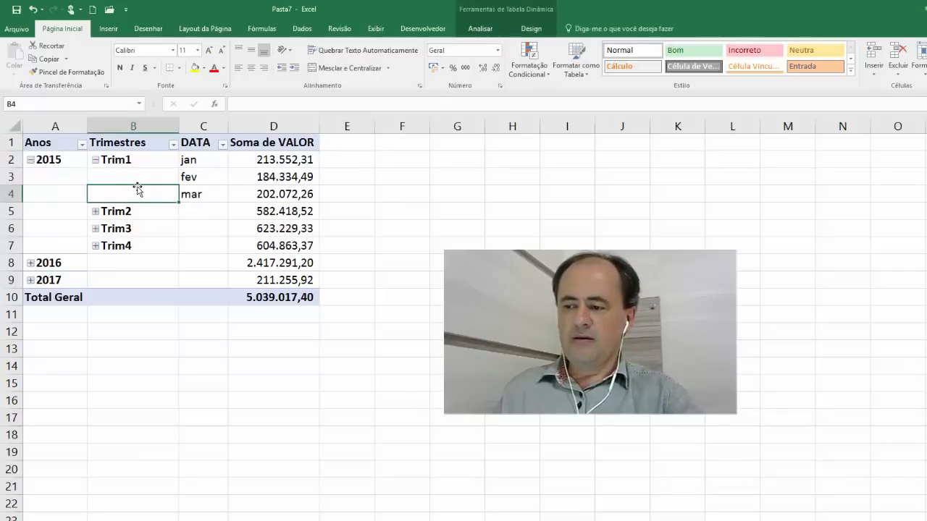
right_click(135, 203)
left_click(219, 394)
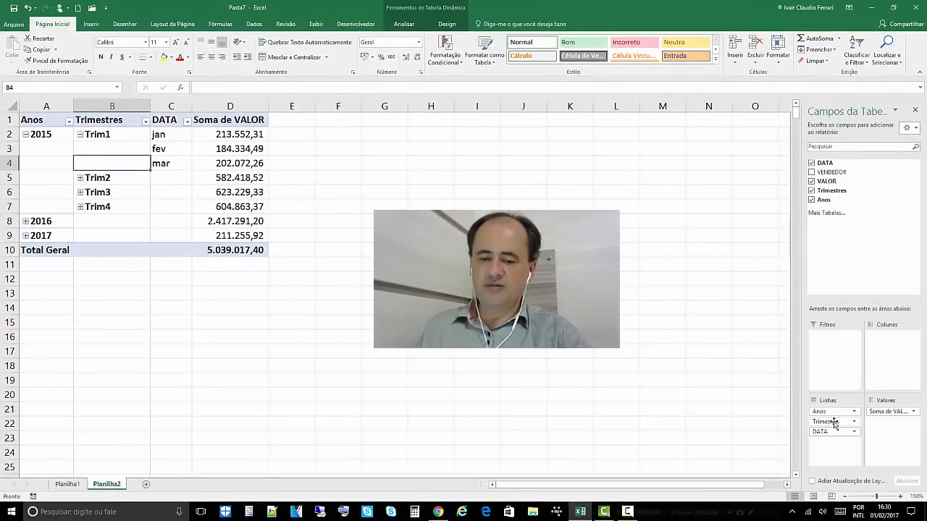
left_click_drag(838, 423, 865, 259)
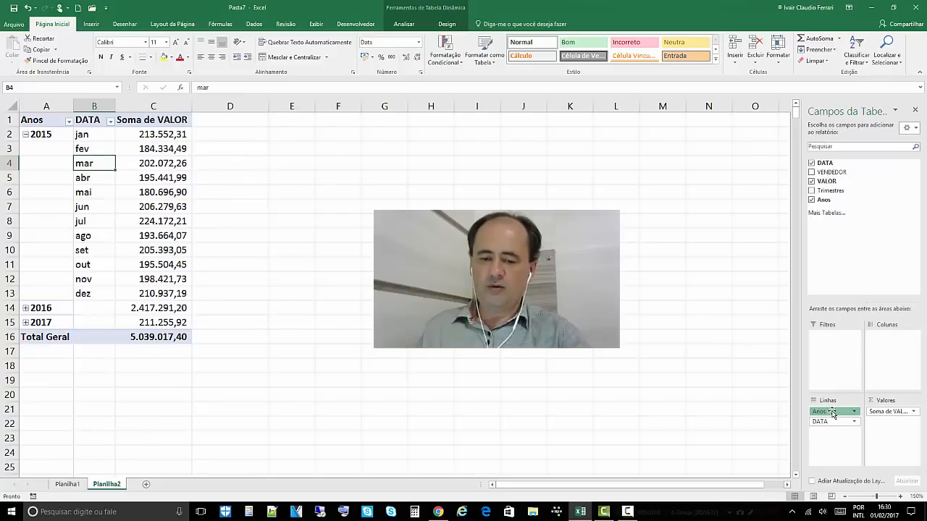
left_click_drag(832, 411, 889, 371)
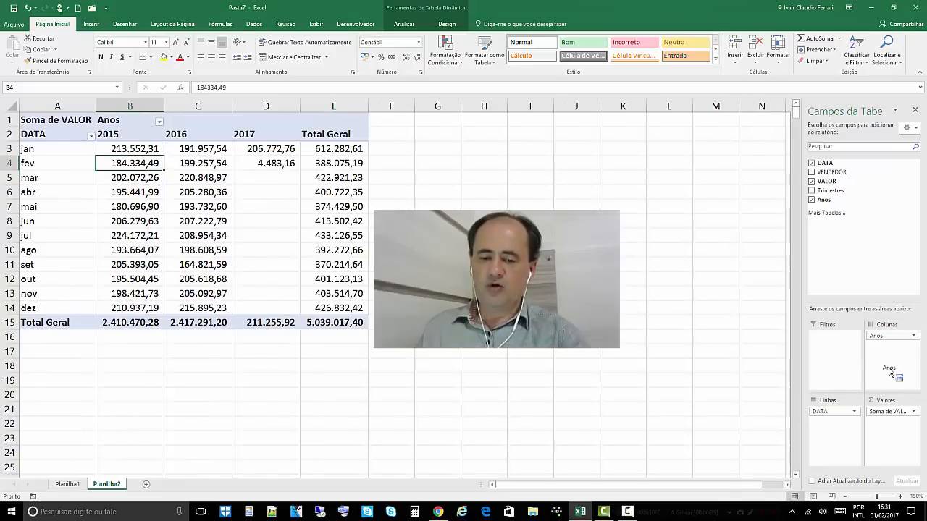
Insert a 2D clustered column pivot chart from the pivot table, then place it beside the table and widen it to about column N
left_click(60, 152)
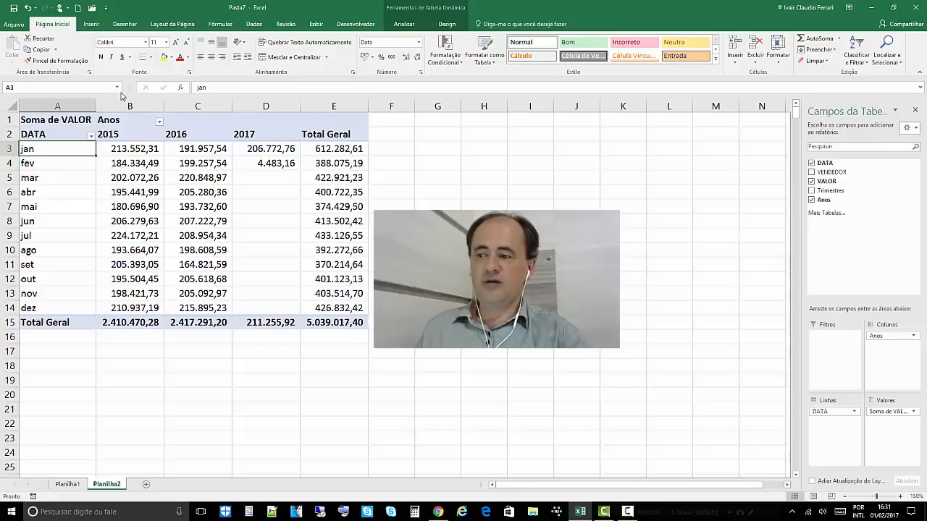
left_click(91, 24)
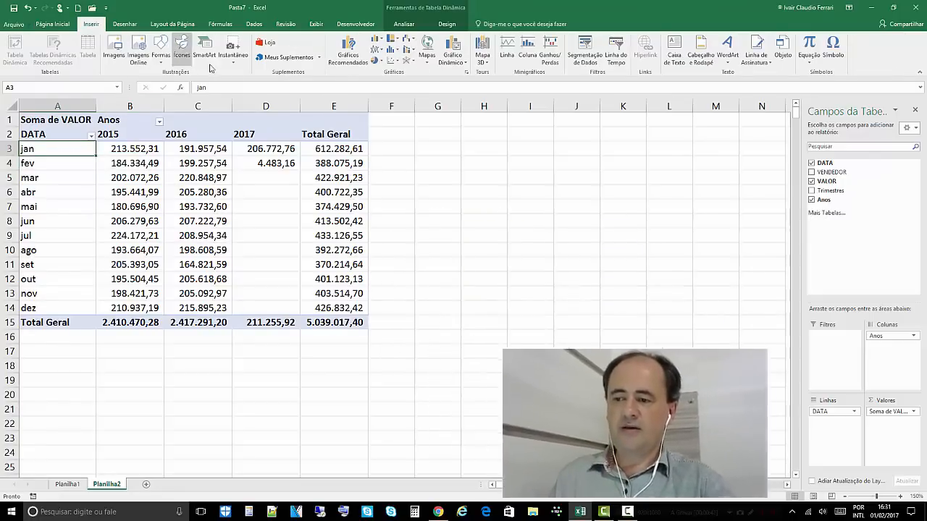
left_click(377, 39)
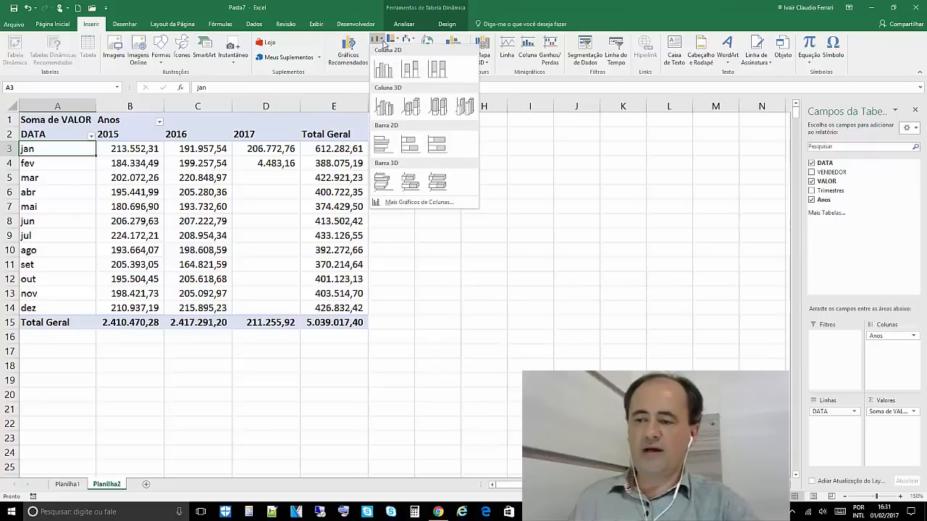
left_click(381, 70)
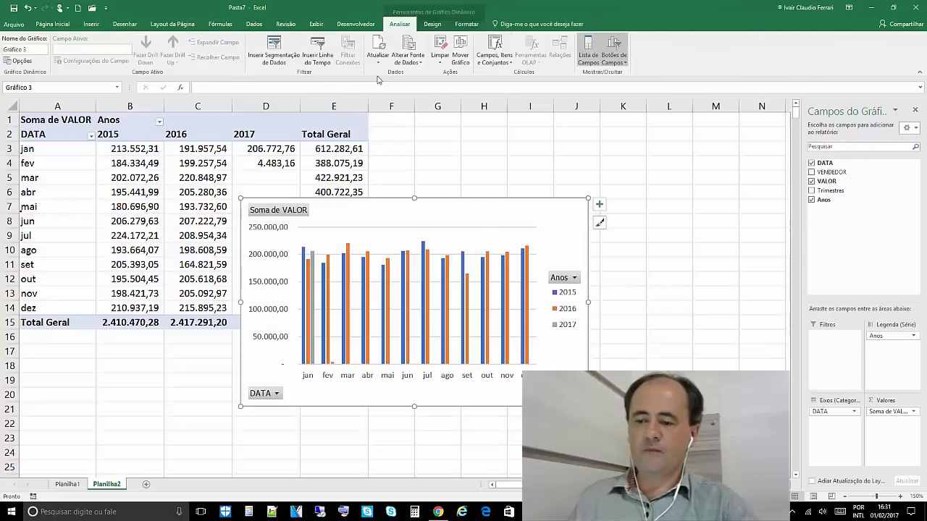
mouse_move(345, 204)
left_mouse_down()
mouse_move(308, 225)
mouse_move(164, 250)
mouse_move(129, 267)
mouse_move(207, 259)
mouse_move(473, 161)
mouse_move(475, 134)
mouse_move(485, 128)
left_mouse_up()
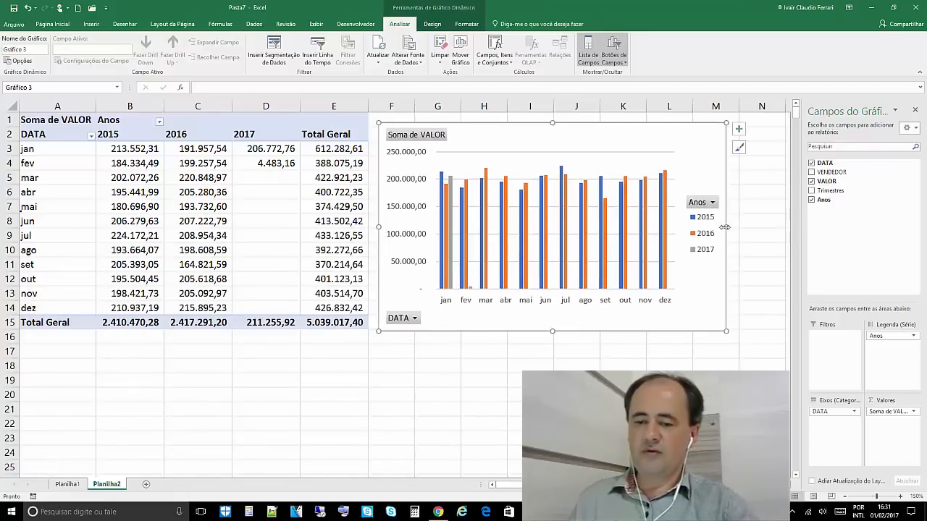
left_click_drag(728, 228, 770, 228)
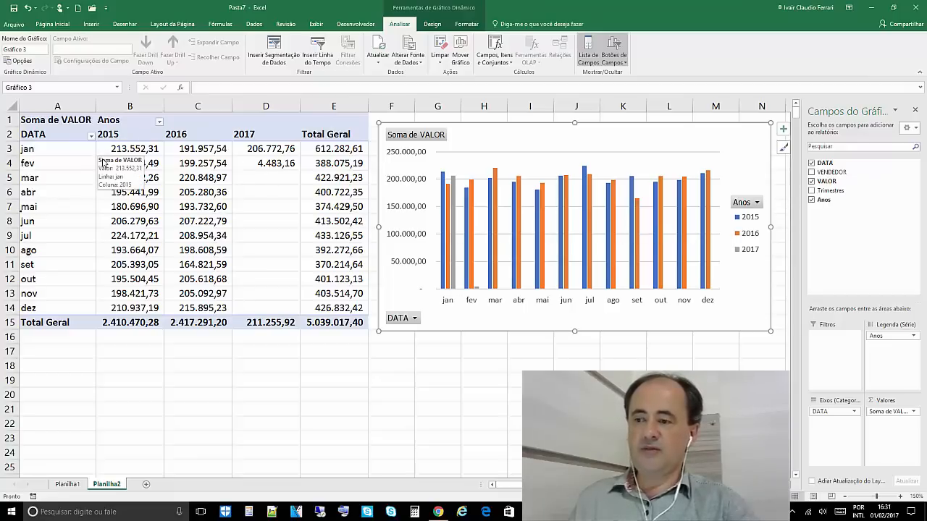
Filter the pivot table's DATA field to show only jan
left_click(90, 137)
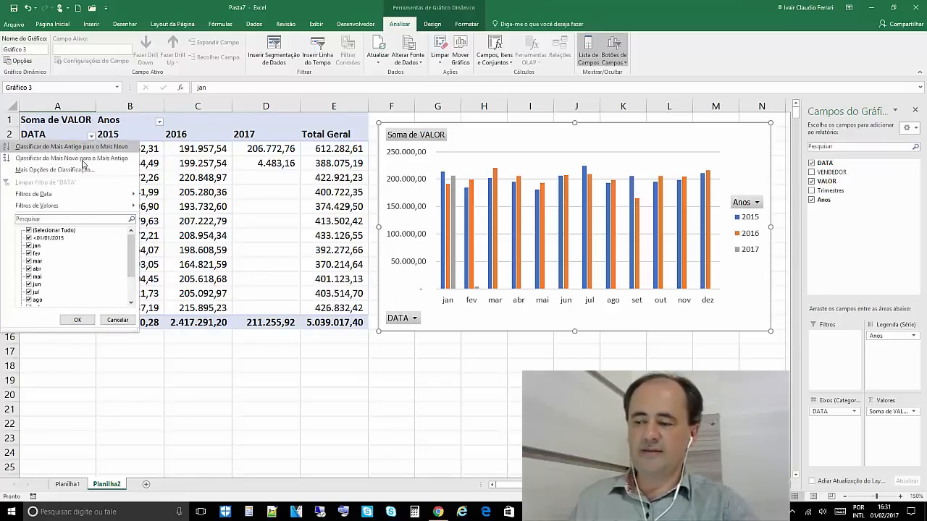
left_click(28, 232)
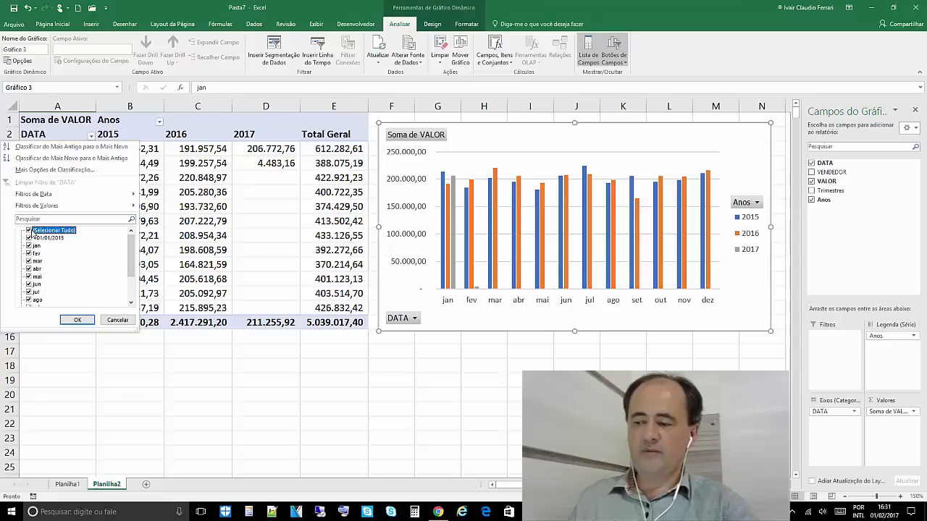
left_click(29, 231)
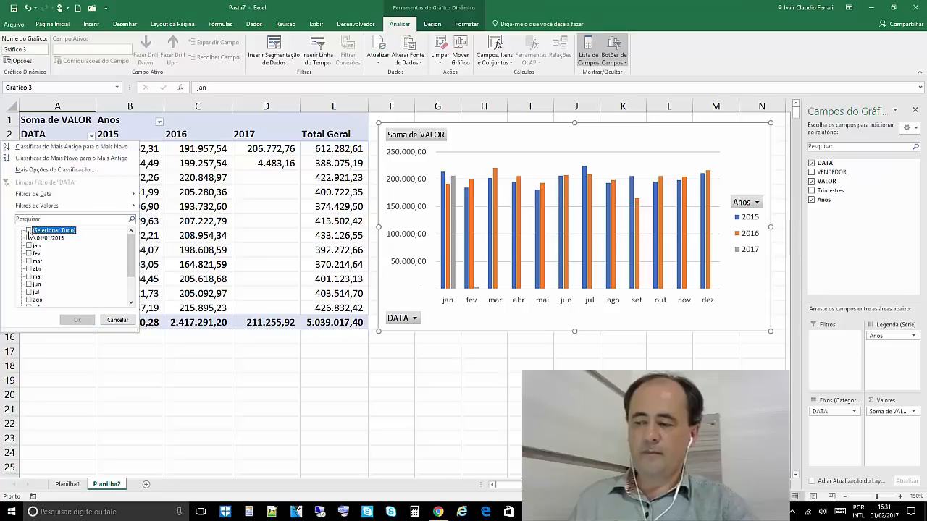
left_click(29, 246)
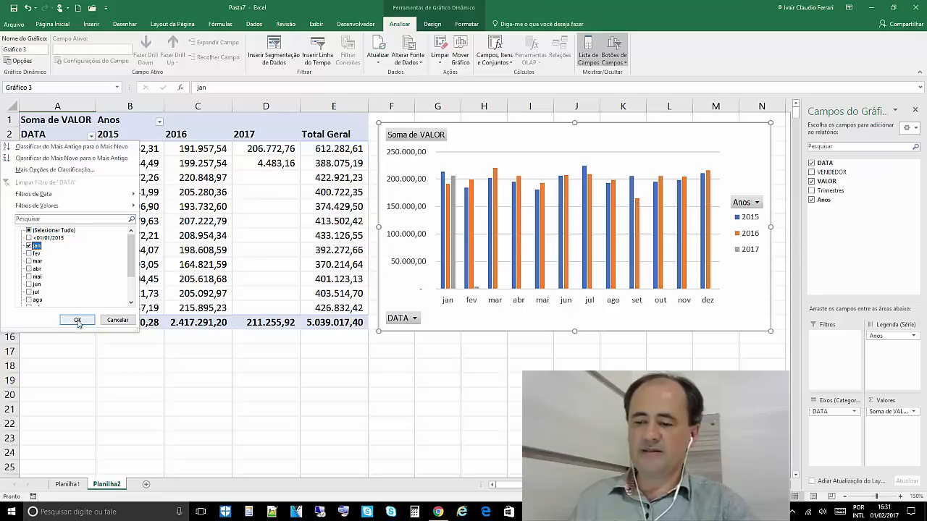
left_click(78, 320)
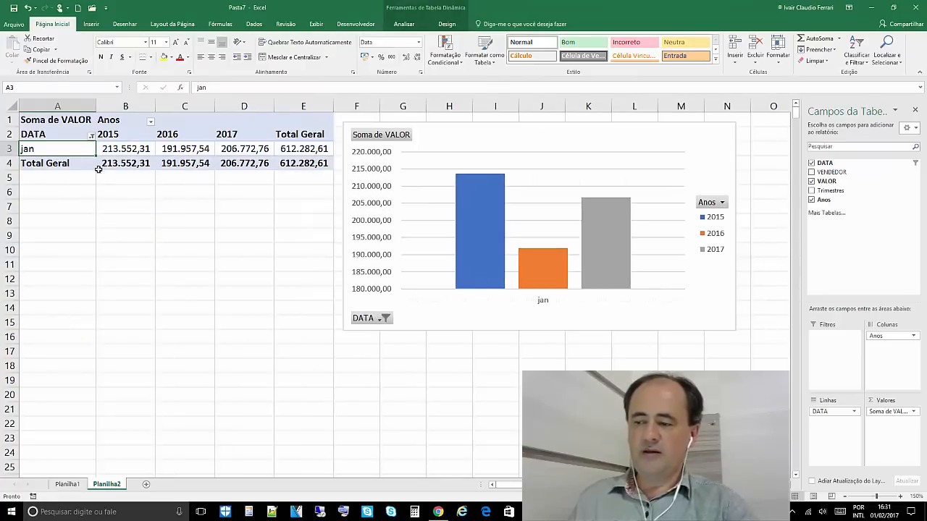
Add fev to the months shown by the pivot table's DATA filter
left_click(91, 136)
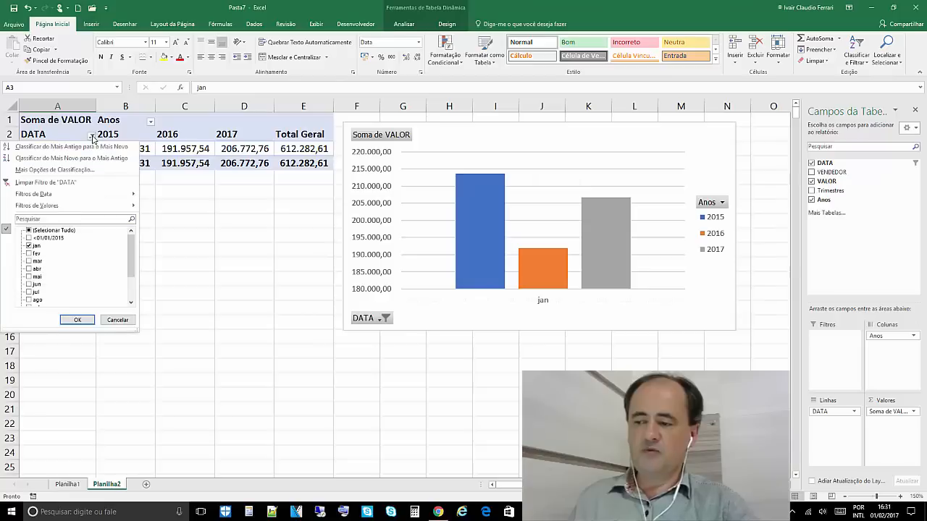
left_click(29, 254)
left_click(76, 319)
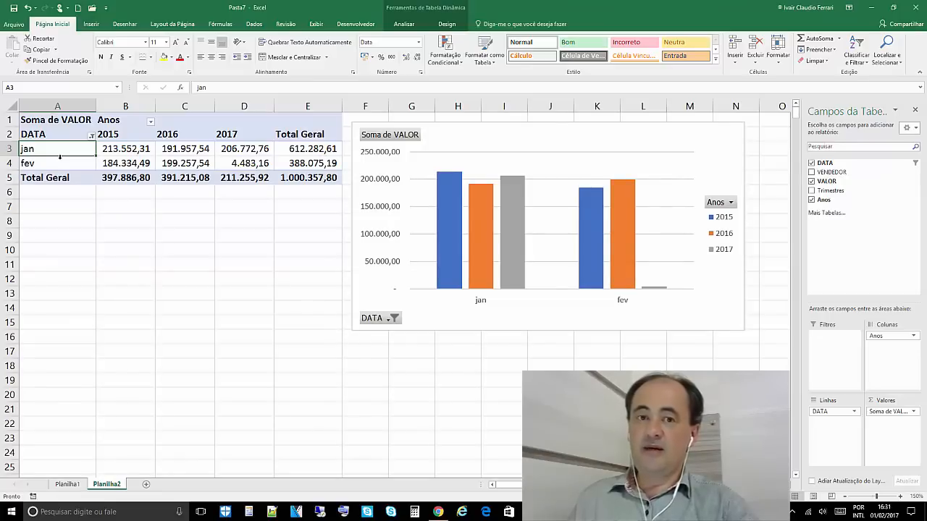
Reselect all months in the pivot table's DATA filter
left_click(91, 137)
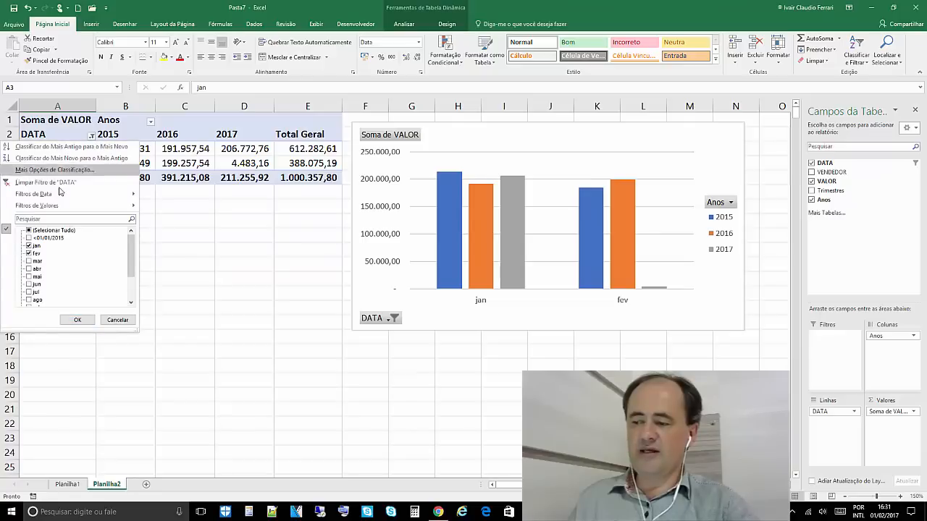
left_click(29, 232)
left_click(76, 320)
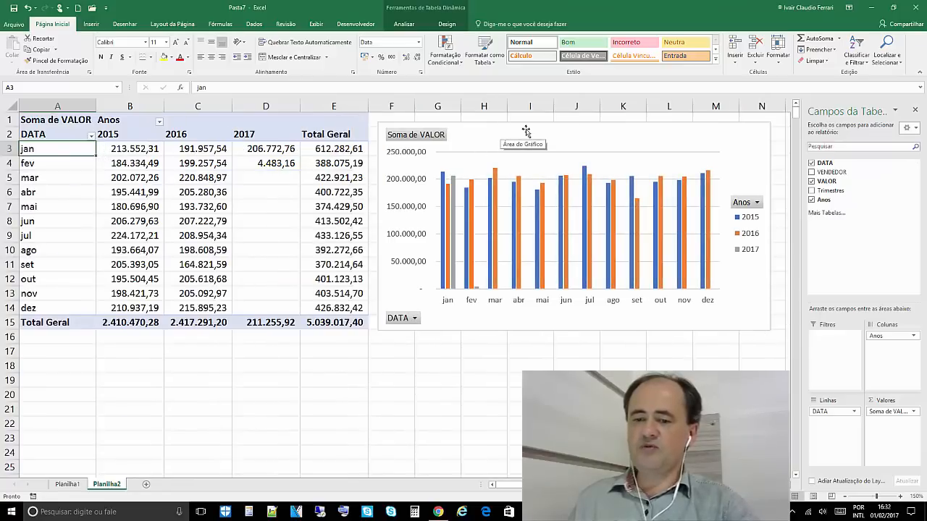
Hide the pivot field list and move the chart down so its upper edge sits at about row 7
left_click(915, 111)
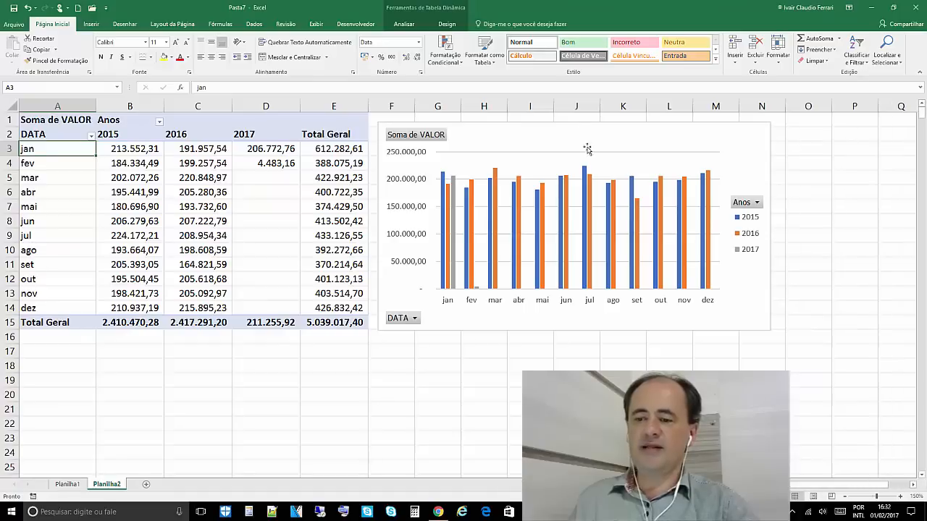
left_click_drag(571, 135, 580, 209)
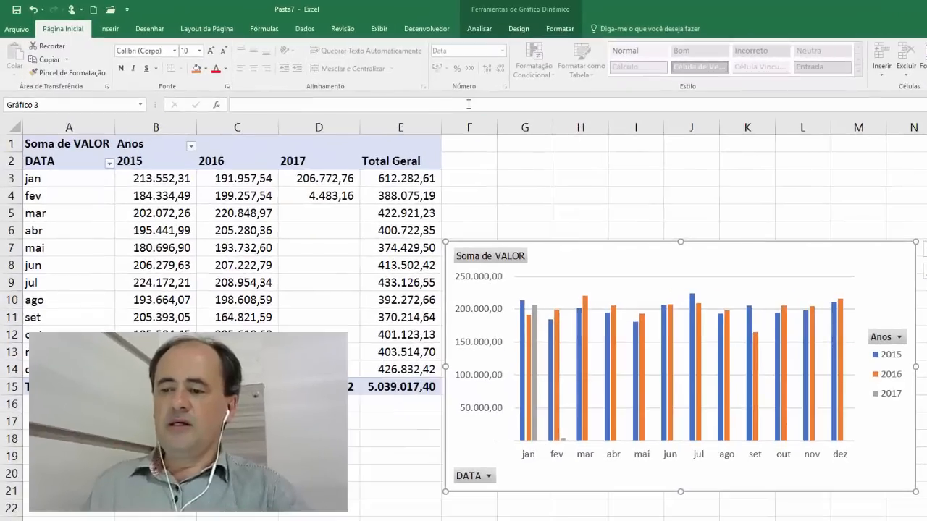
Insert slicers for the Anos and DATA fields of the pivot table
left_click(348, 212)
left_click(536, 29)
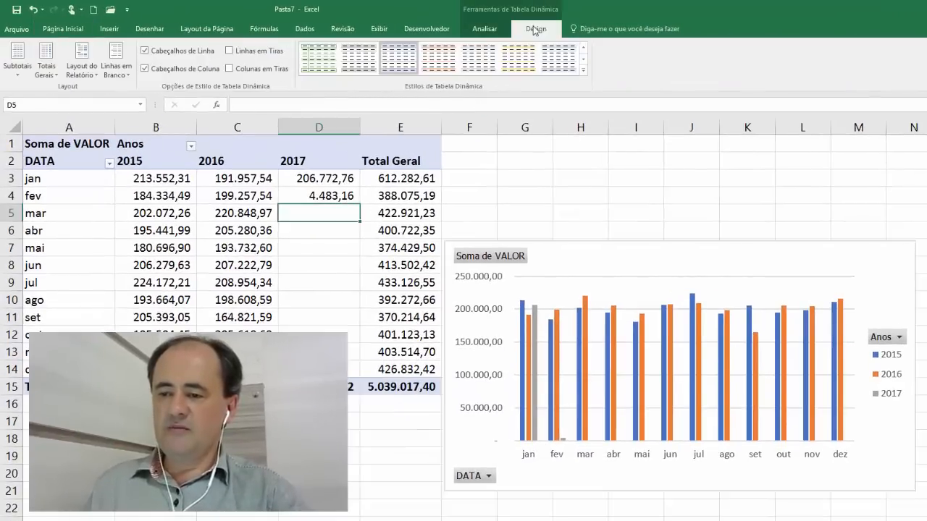
left_click(497, 31)
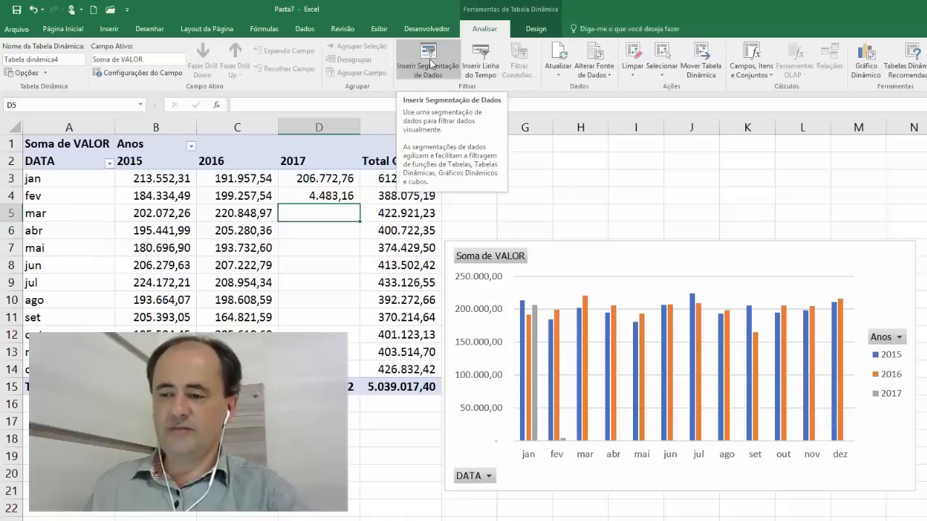
left_click(432, 64)
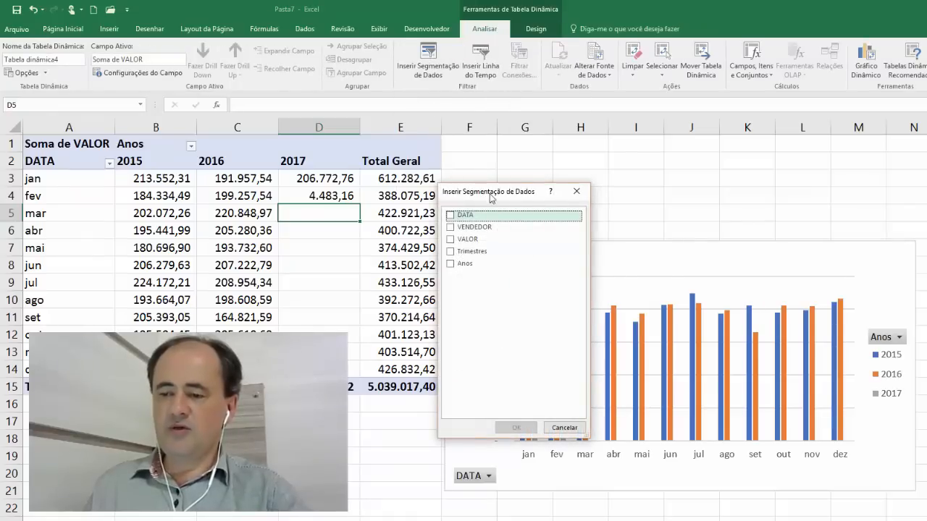
left_click_drag(490, 197, 700, 181)
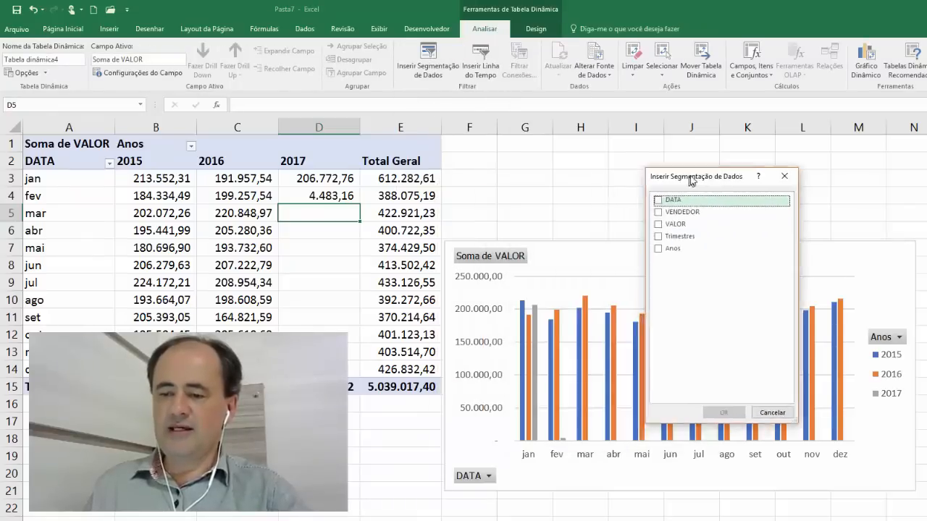
left_click(660, 248)
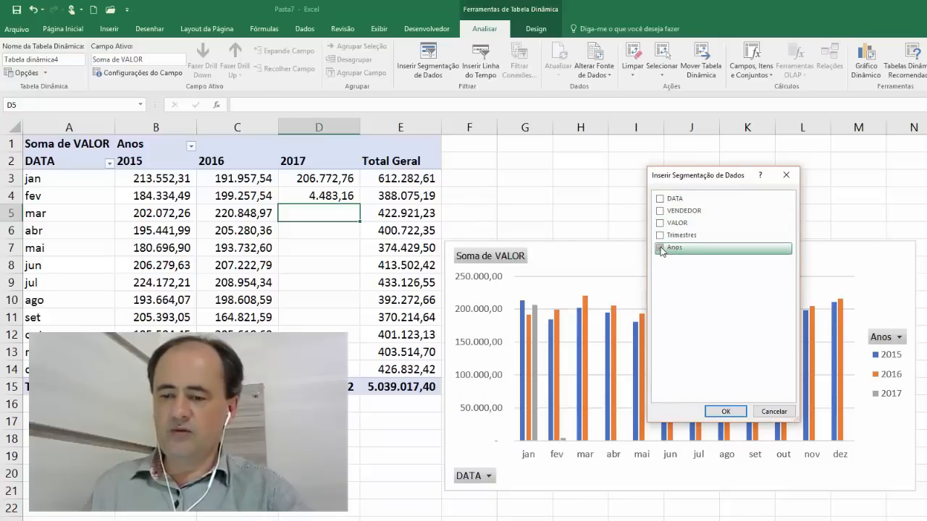
left_click(660, 199)
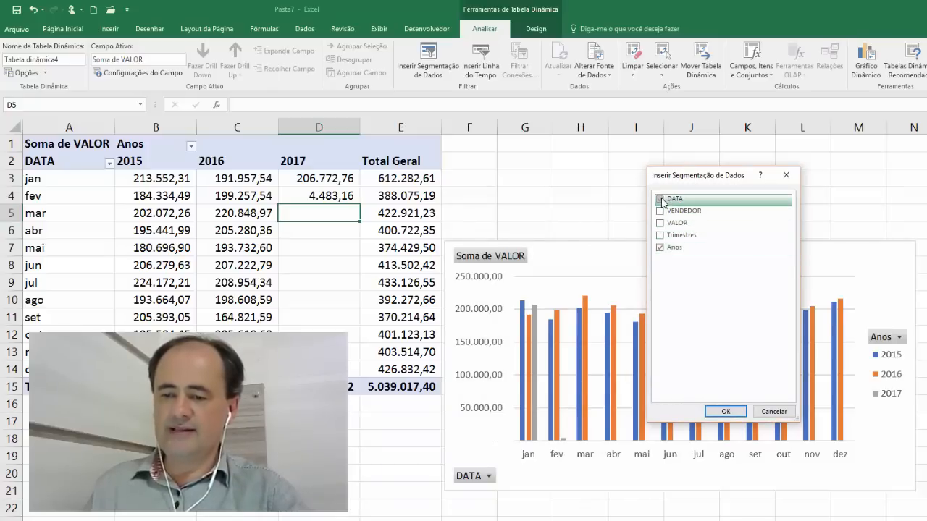
left_click(725, 411)
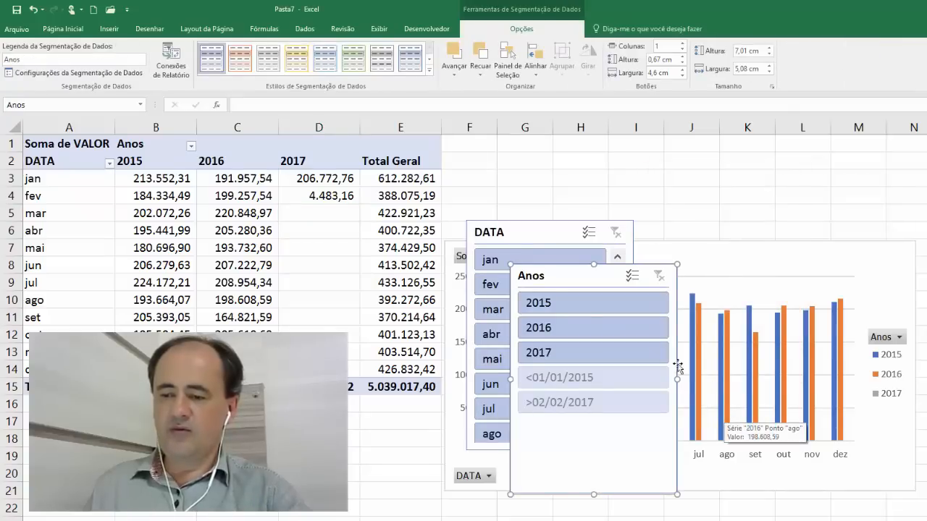
Move the Anos slicer to cell F1 beside the pivot table and shorten it to about 2.11 cm high
left_click_drag(574, 281, 509, 150)
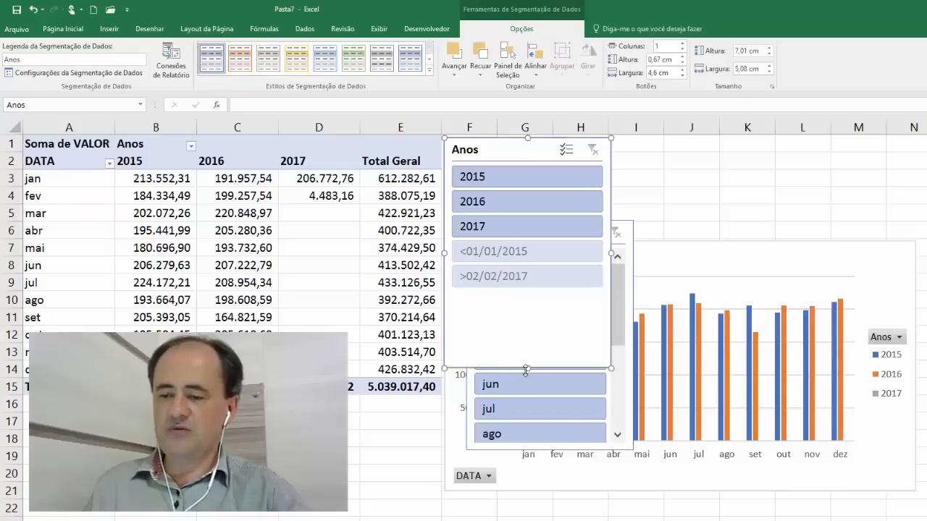
left_click_drag(527, 371, 553, 209)
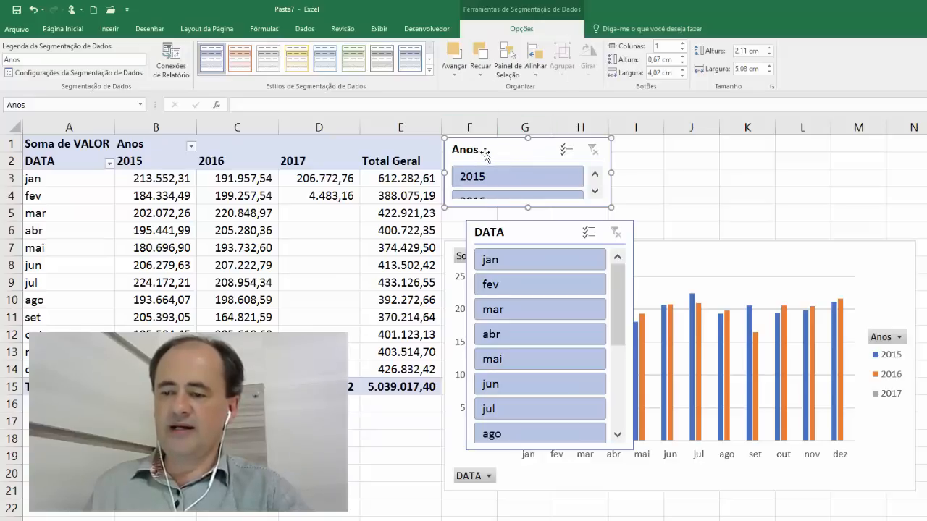
Arrange the Anos slicer's buttons in 3 columns
left_click(681, 45)
left_click(681, 45)
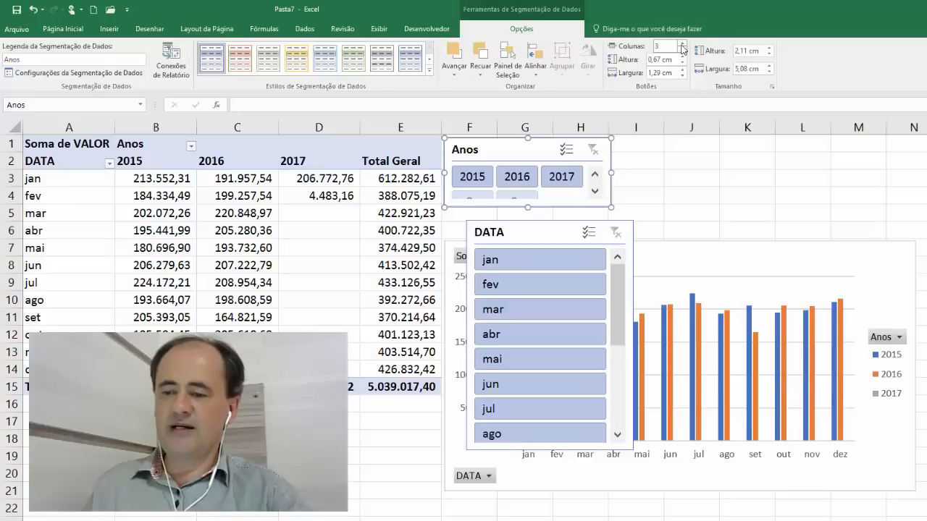
left_click(681, 45)
left_click(682, 50)
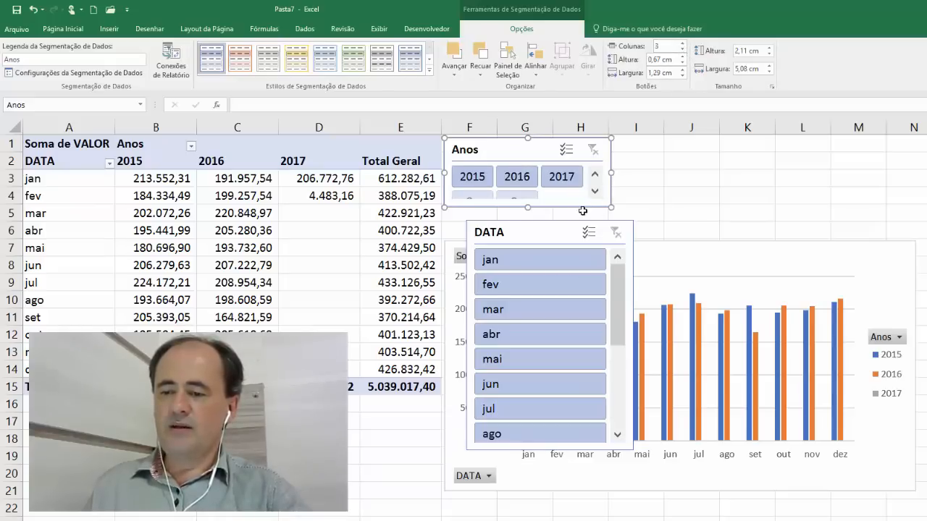
Heighten the Anos slicer to fit two button rows, and place the DATA slicer beside it, shortened to about 2.57 cm high
left_click_drag(526, 209, 711, 156)
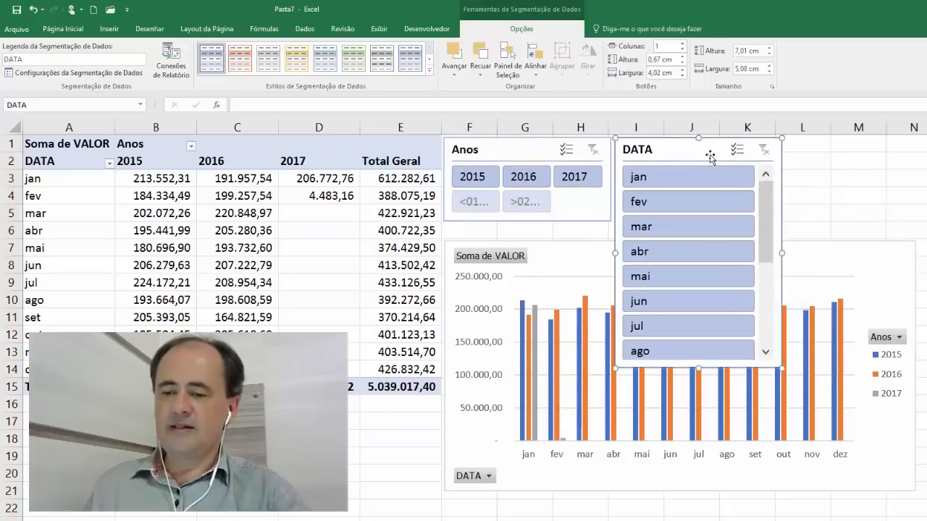
left_click_drag(701, 354, 707, 221)
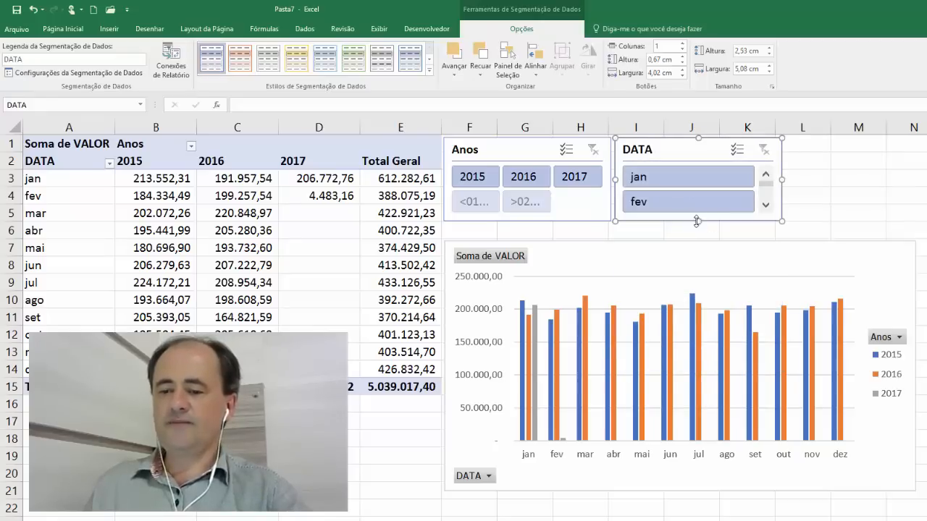
left_click_drag(697, 222, 699, 224)
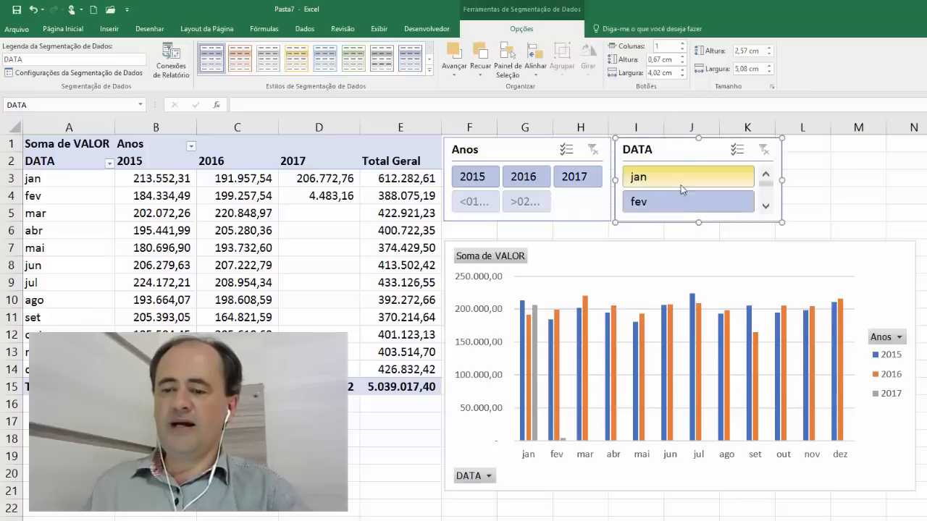
Widen the DATA slicer to about 9.98 cm and arrange its month buttons in 6 columns
left_click(681, 44)
left_click(681, 43)
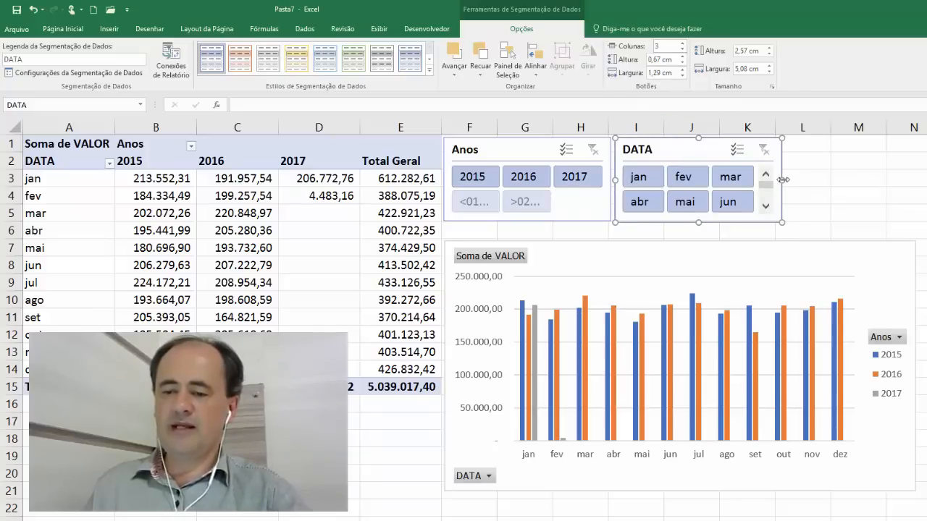
left_click_drag(782, 180, 926, 181)
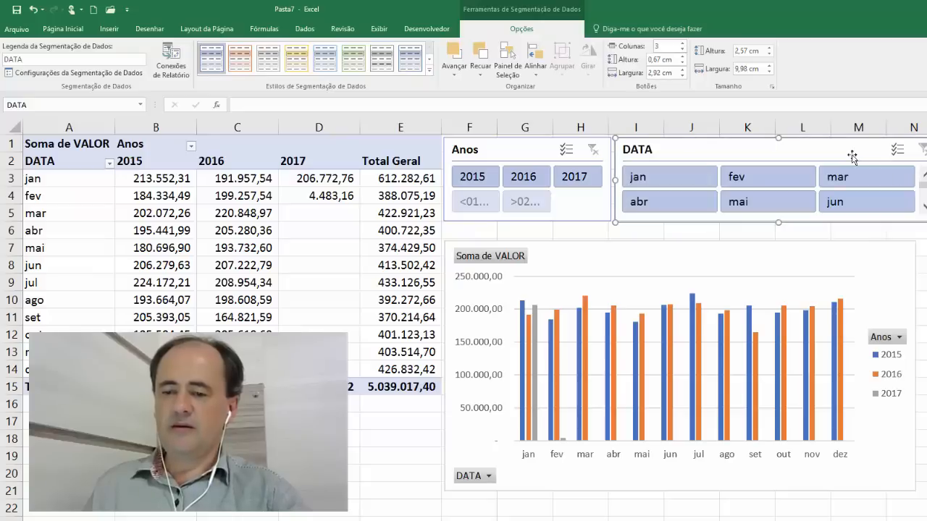
left_click(683, 43)
left_click(683, 43)
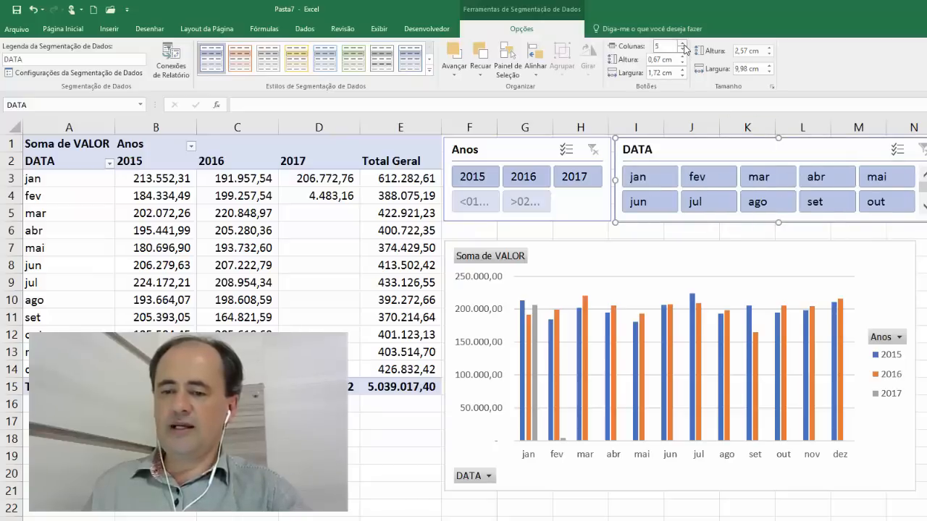
left_click(683, 44)
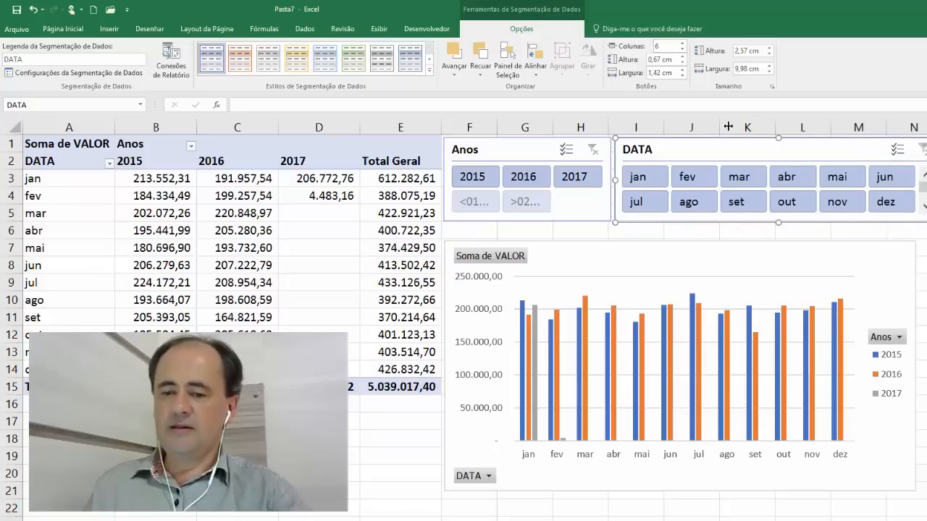
left_click(452, 230)
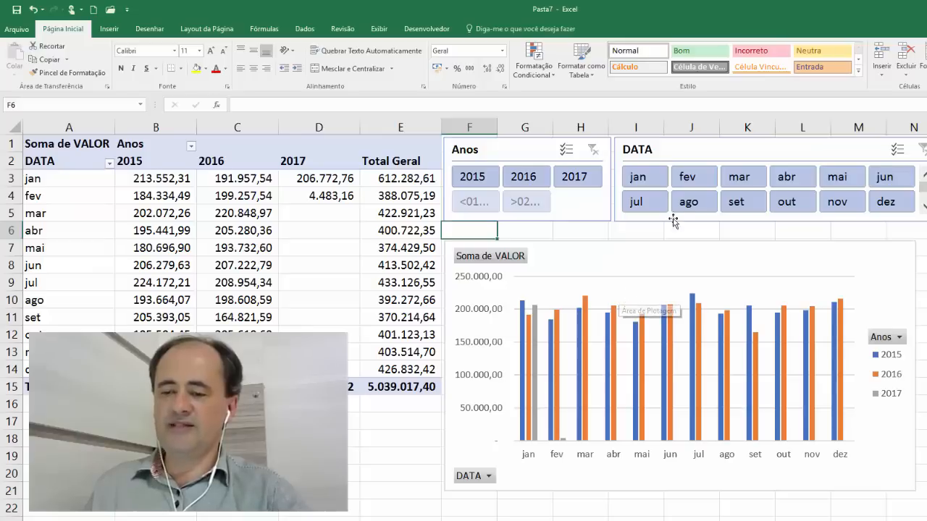
Filter by jan, by fev and by both months together with the DATA slicer, and clear its filter
left_click(649, 178)
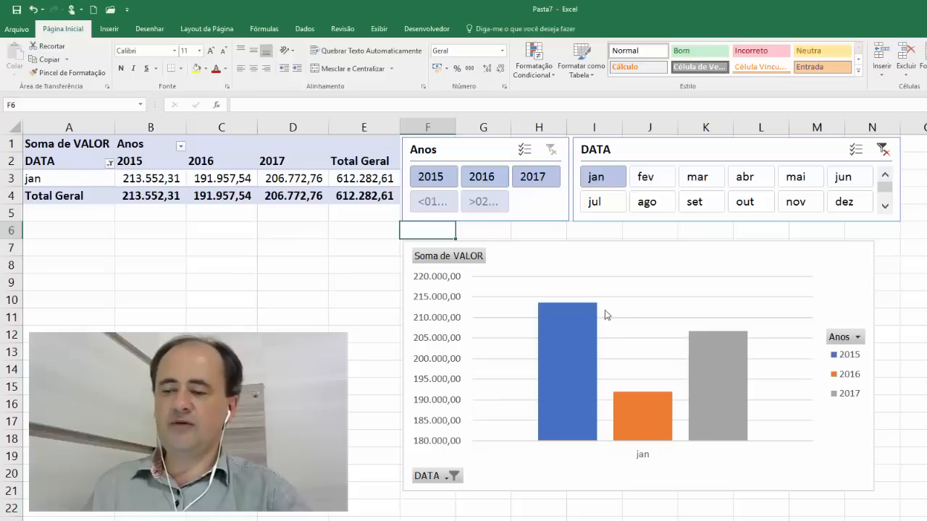
left_click(653, 181)
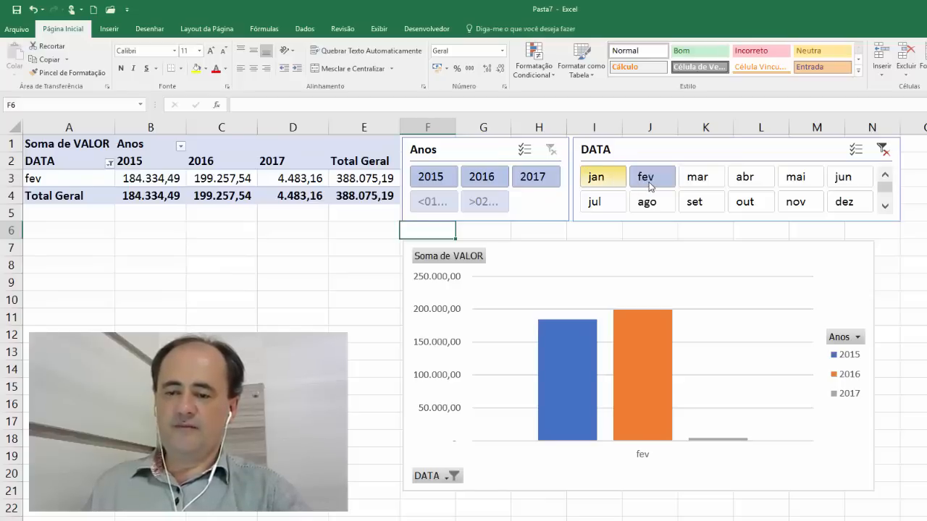
left_click_drag(602, 181, 649, 186)
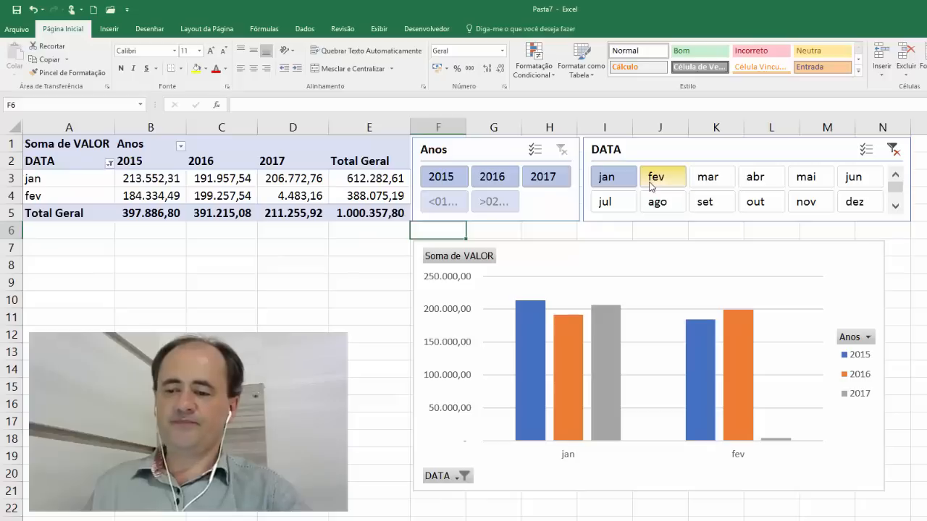
left_click(895, 154)
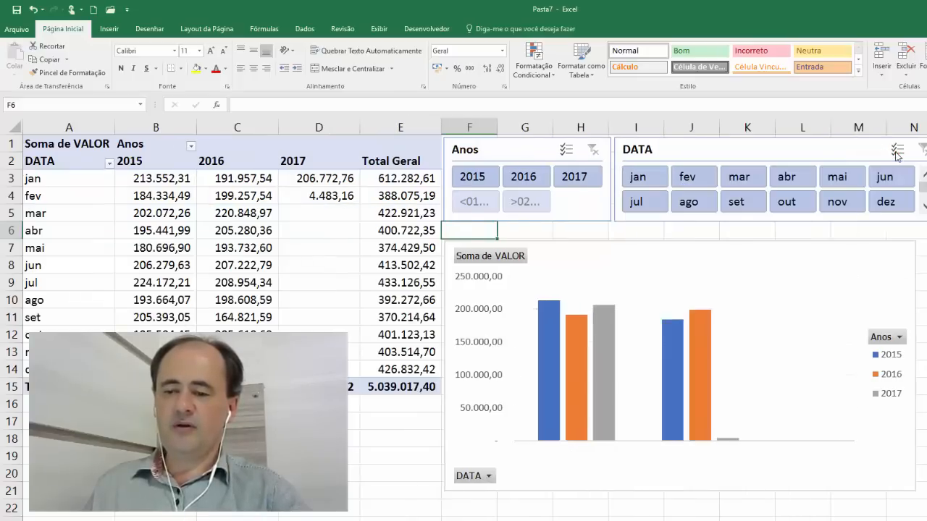
Filter the pivot table and chart by 2015, 2016 and 2017 in turn with the Anos slicer, and clear its filter
left_click(479, 177)
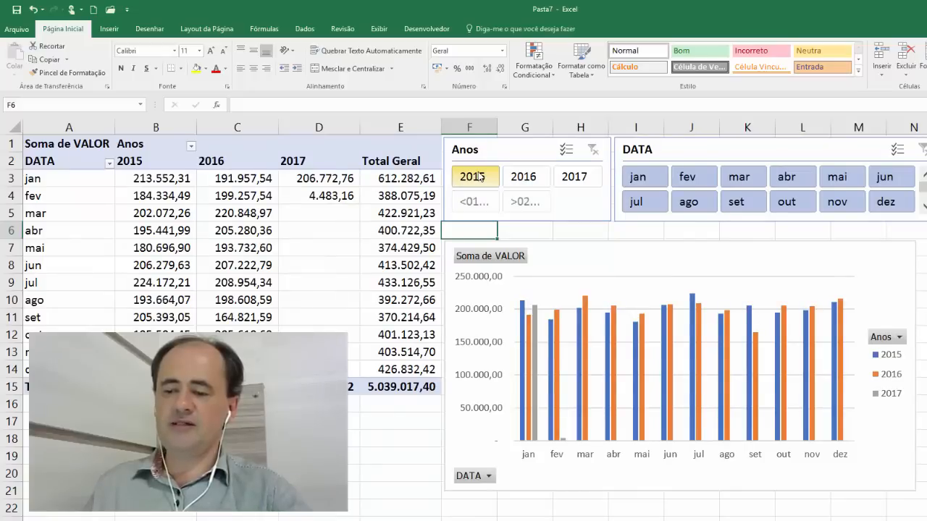
left_click(519, 180)
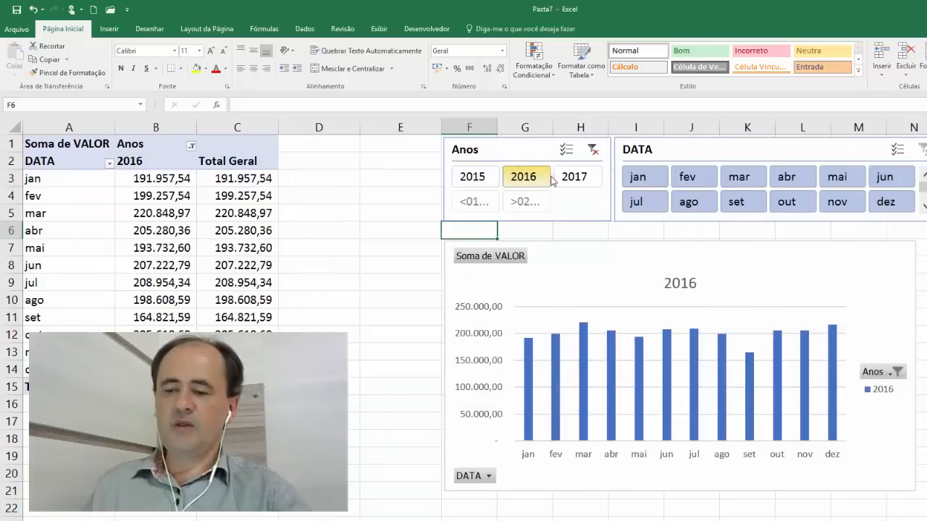
left_click(572, 179)
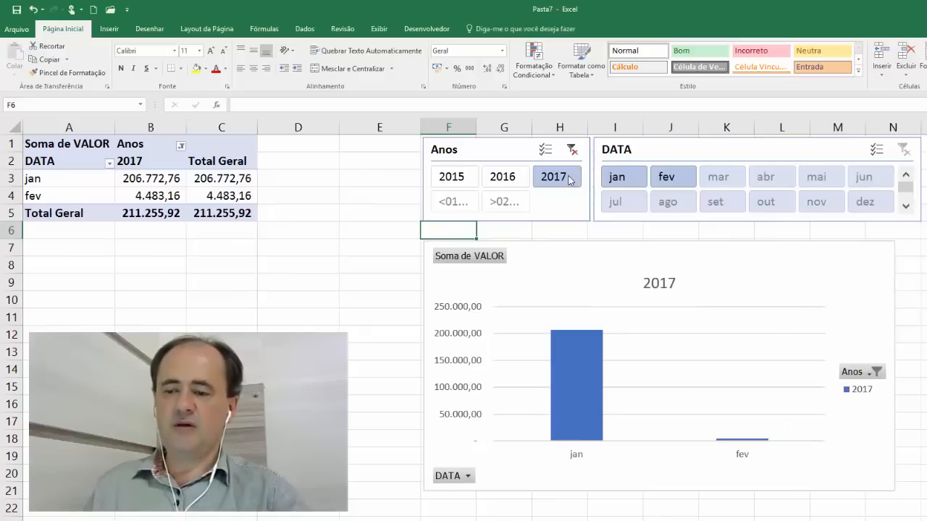
left_click(572, 151)
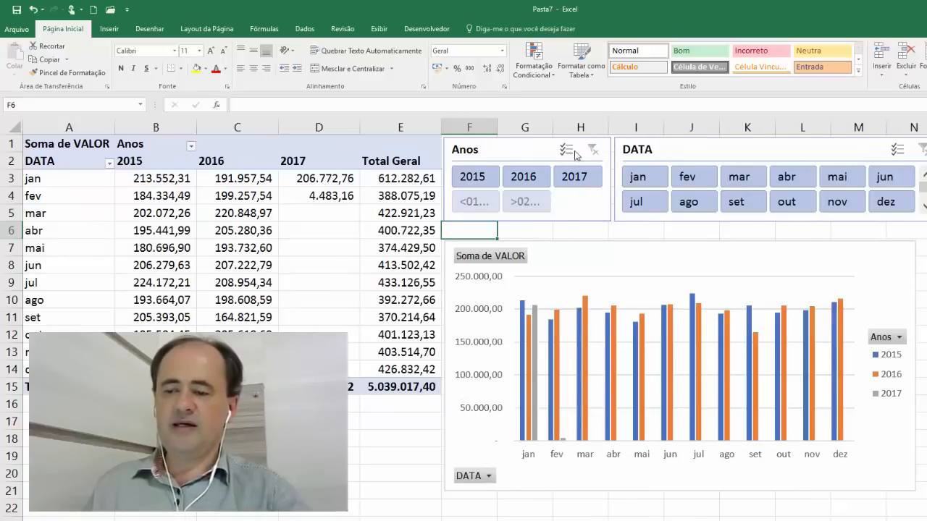
Filter by 2015 and 2016 together, and by 2016 and 2017 together with the Anos slicer, and clear its filter
left_click(478, 180)
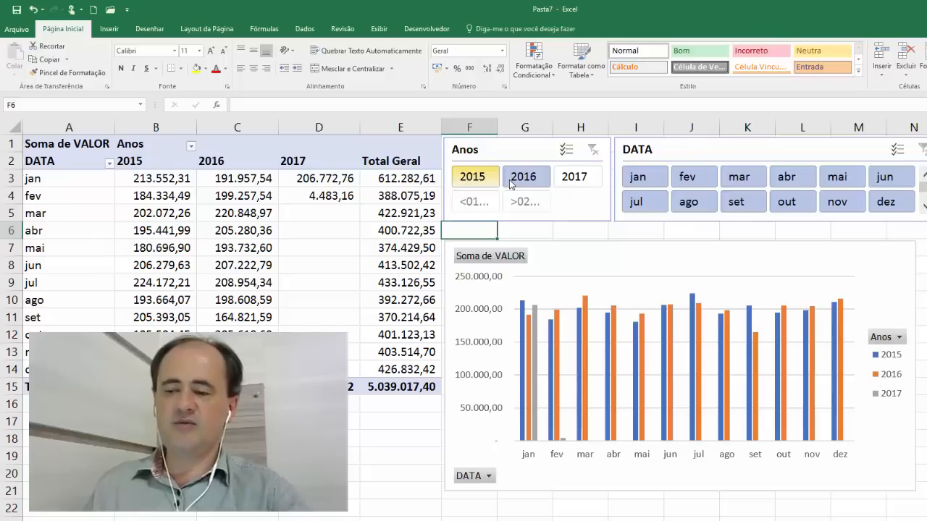
left_click(509, 180, "ctrl")
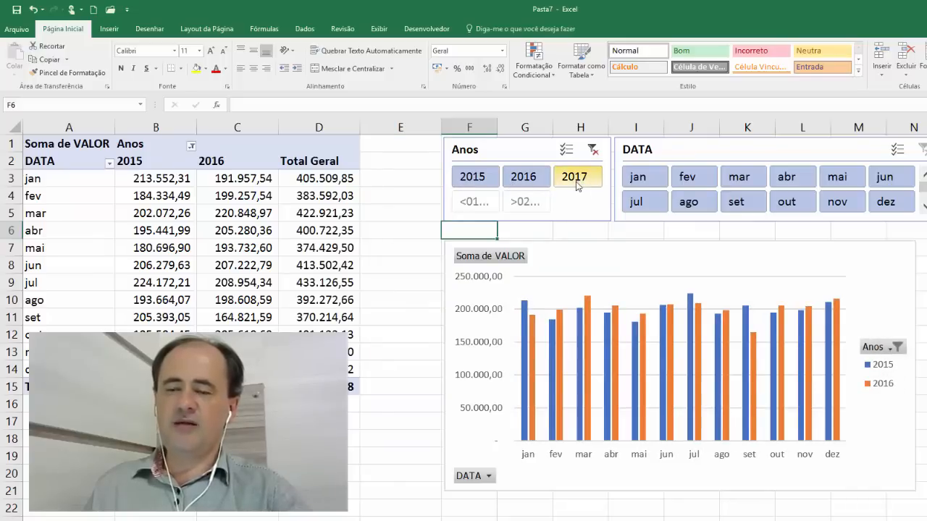
left_click(534, 179)
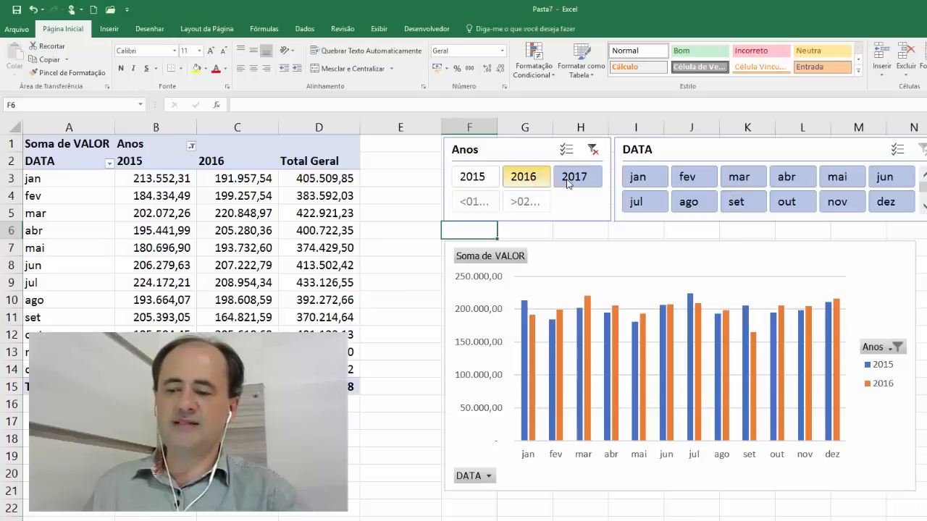
left_click(568, 182)
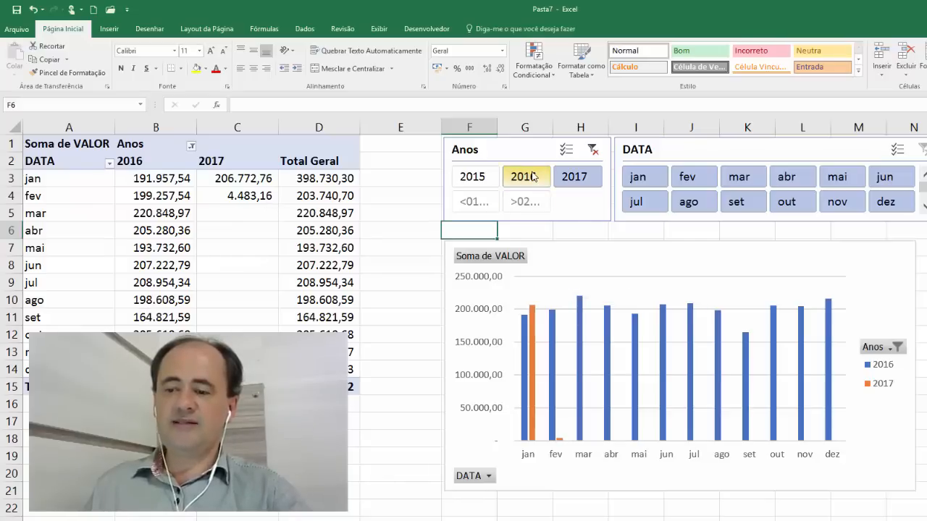
left_click(512, 154)
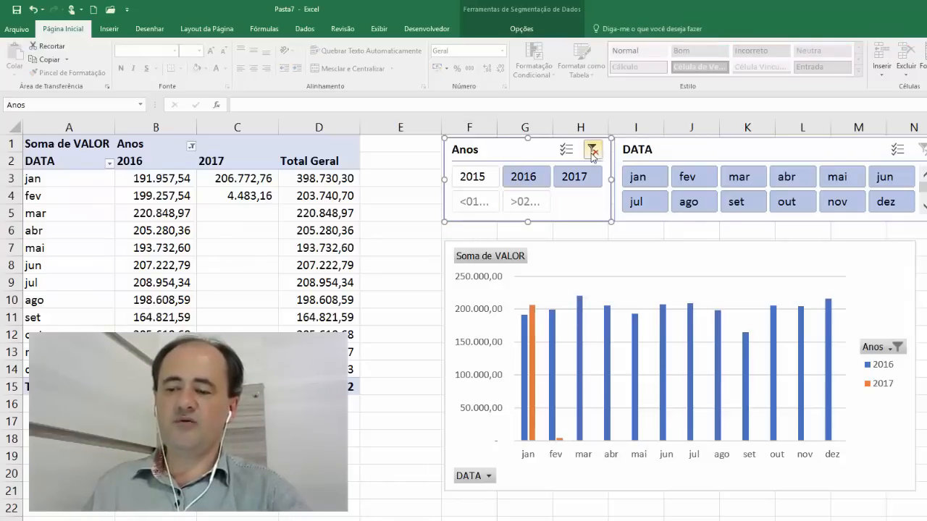
left_click(592, 150)
left_click(360, 178)
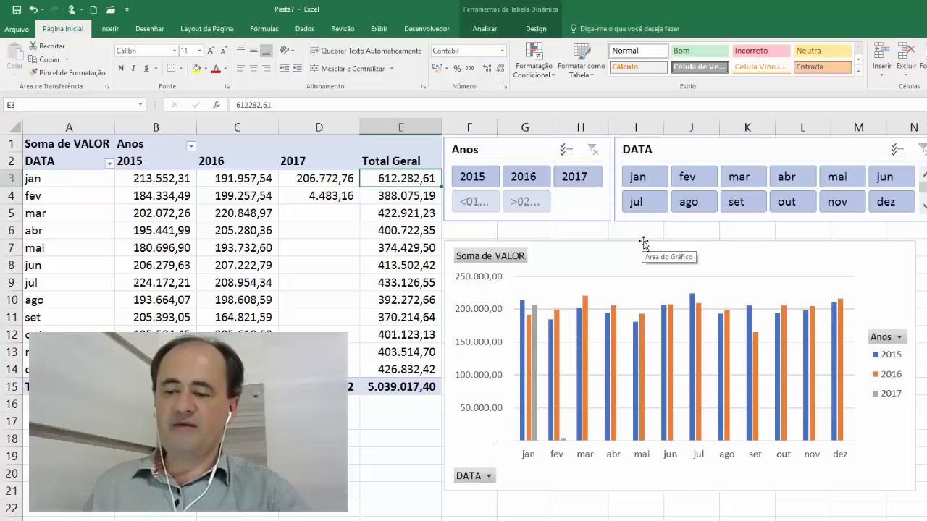
Move the pivot chart up just below the slicers and shorten it to end at row 15
left_click_drag(643, 242, 644, 228)
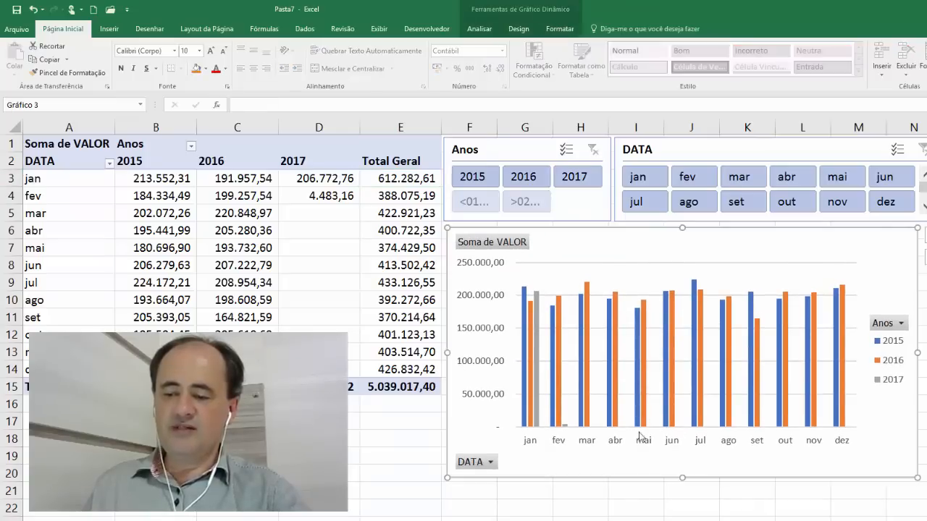
left_click_drag(684, 477, 691, 394)
left_click(539, 457)
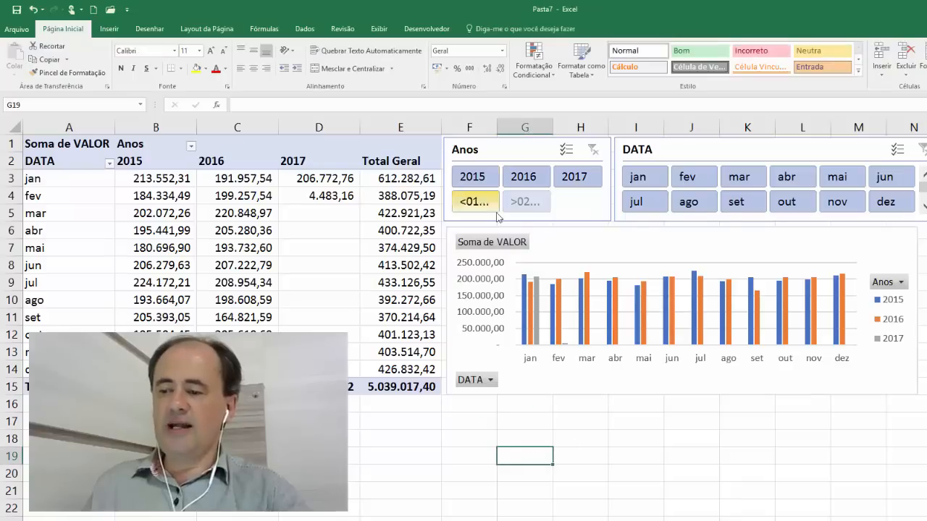
Fit columns D and E to their contents and narrow column A to just fit the month names
double_click(359, 126)
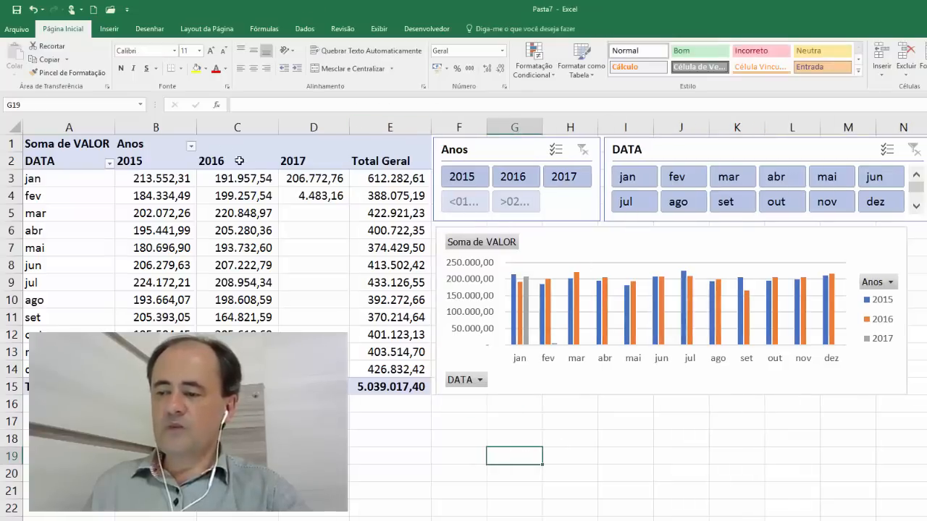
left_click_drag(189, 127, 206, 125)
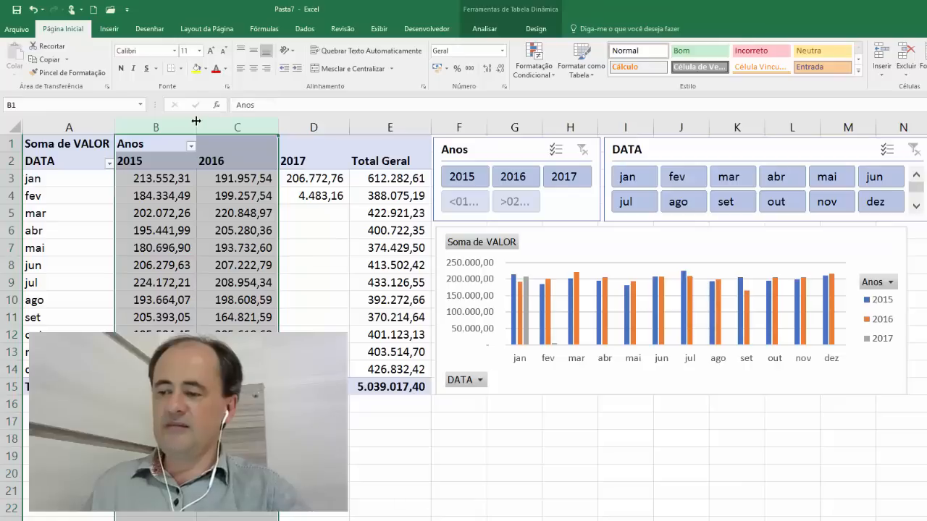
double_click(429, 128)
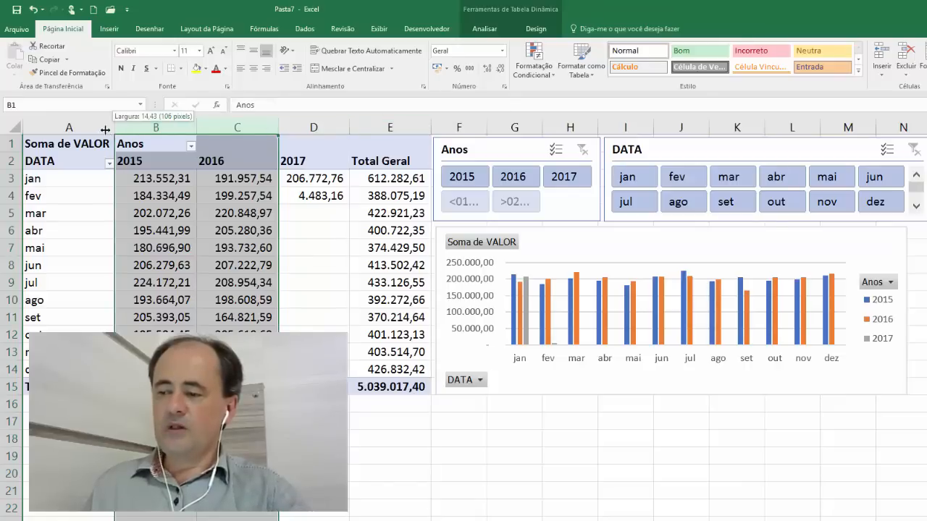
left_click_drag(114, 128, 67, 130)
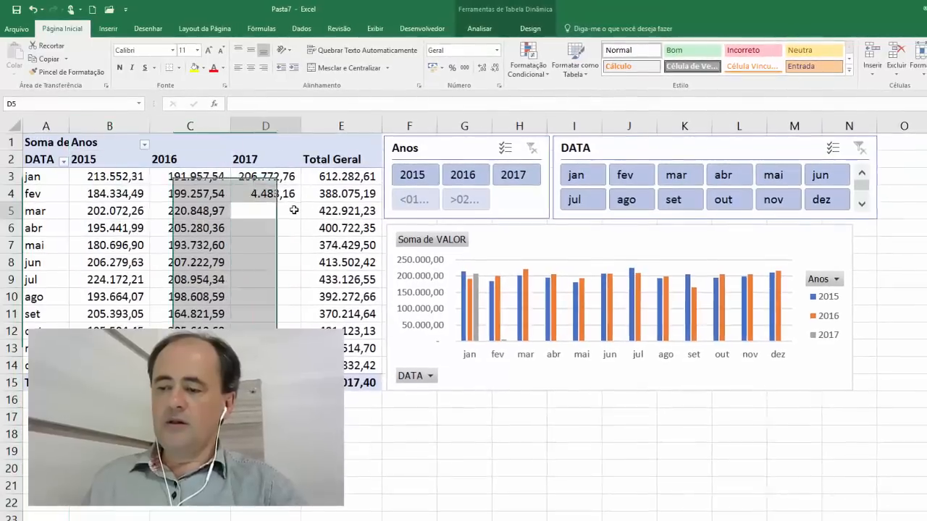
left_click(290, 210)
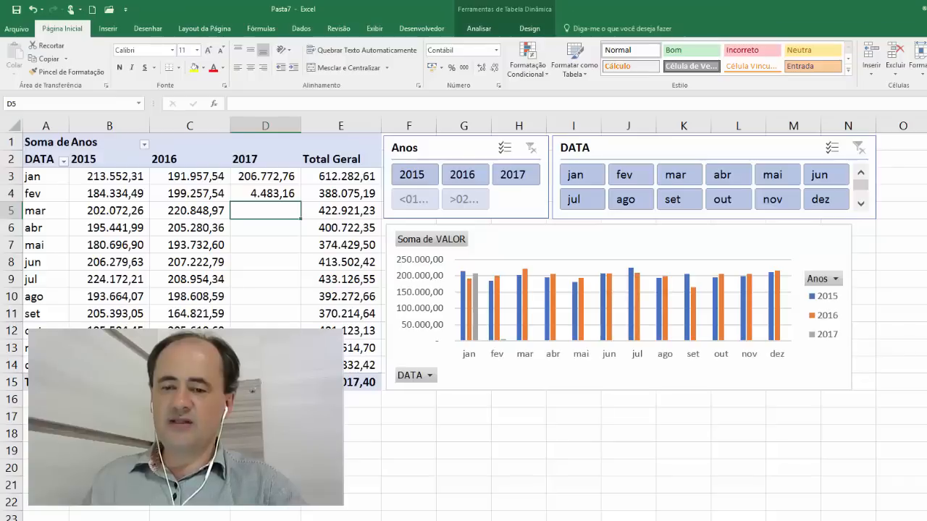
Create a second pivot table from Tabela1, placed on the existing sheet Planilha2 at cell P1
left_click(926, 143)
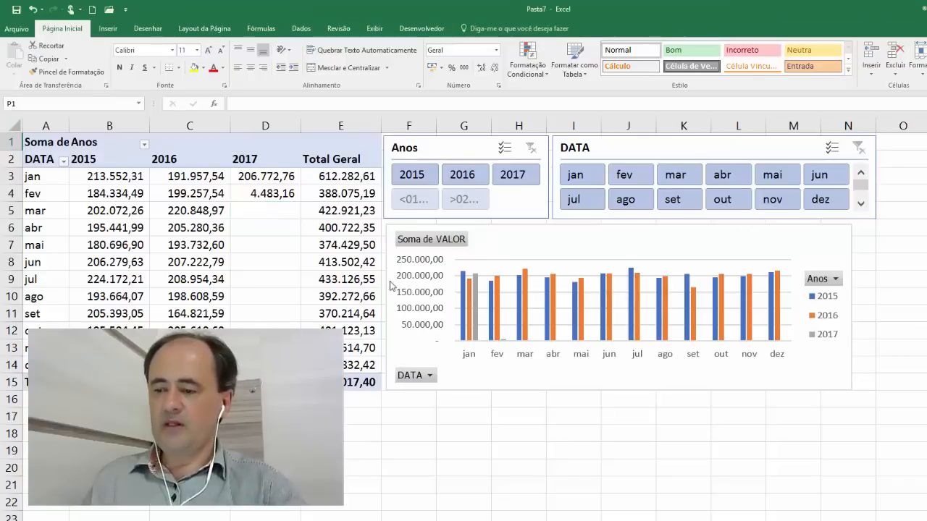
key("ctrl+Page_Down")
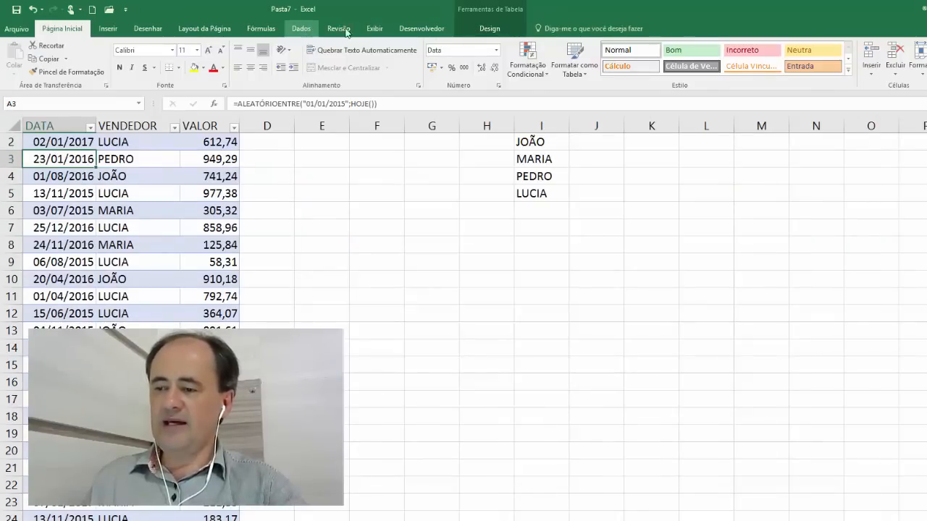
left_click(109, 29)
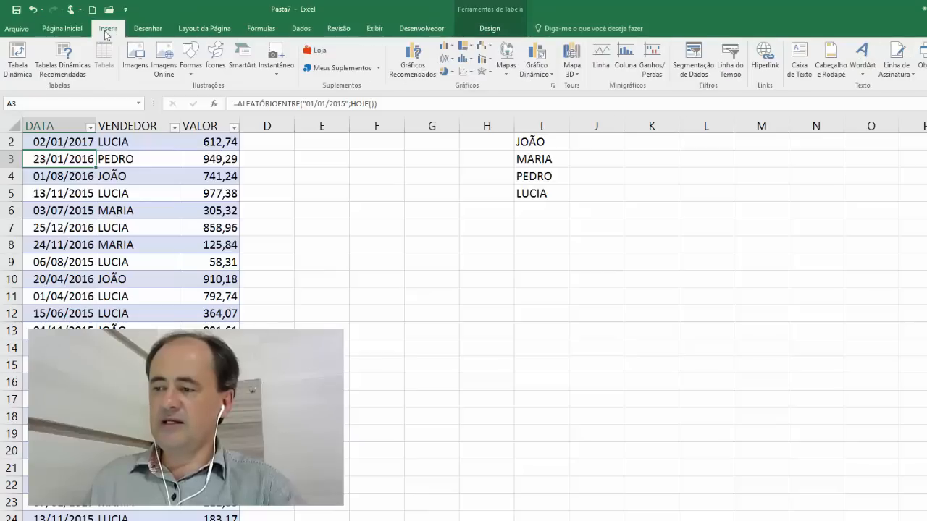
left_click(17, 62)
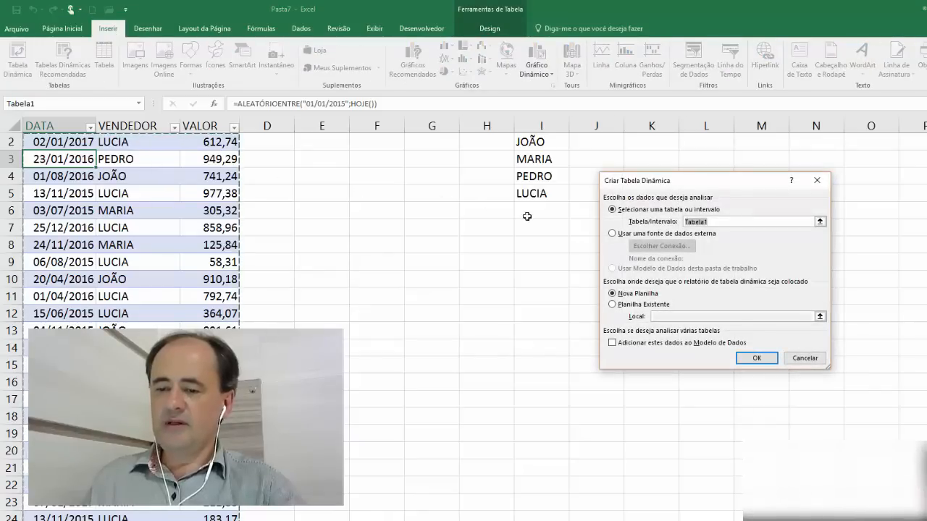
left_click_drag(690, 186, 345, 173)
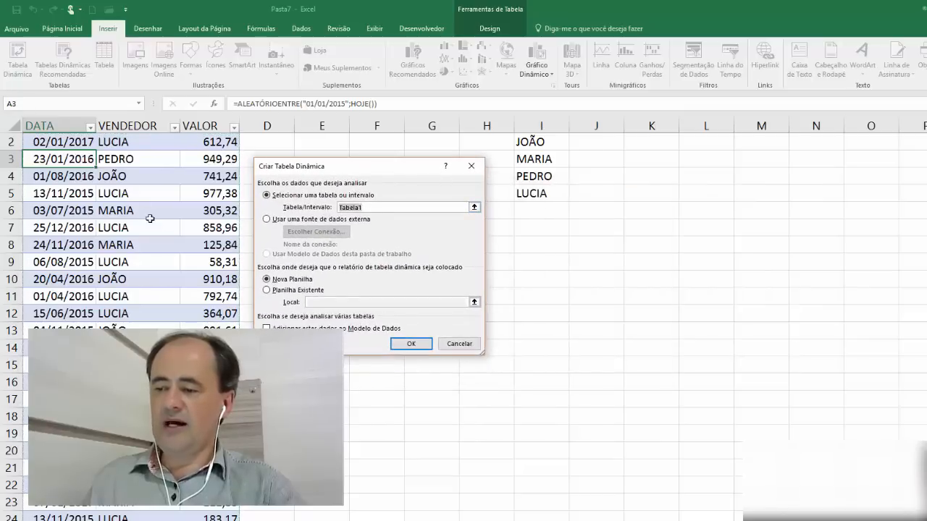
left_click(267, 290)
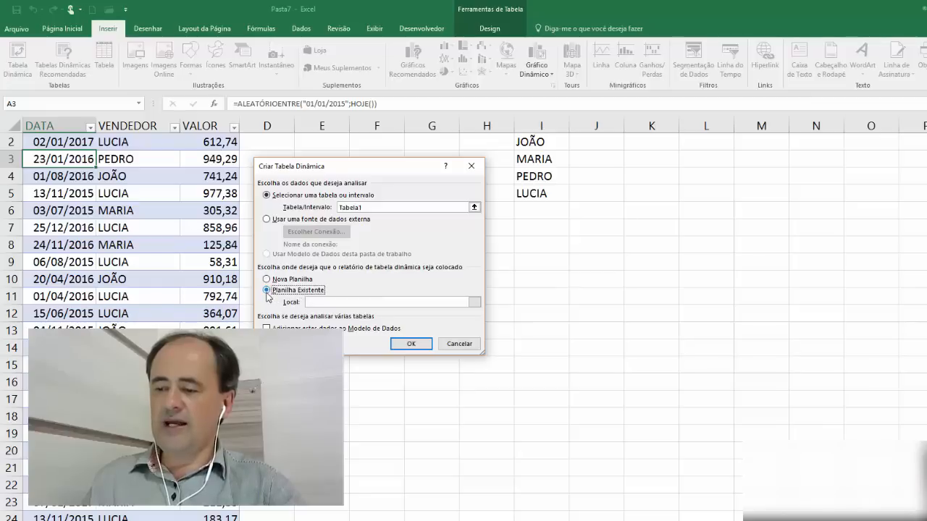
left_click(319, 302)
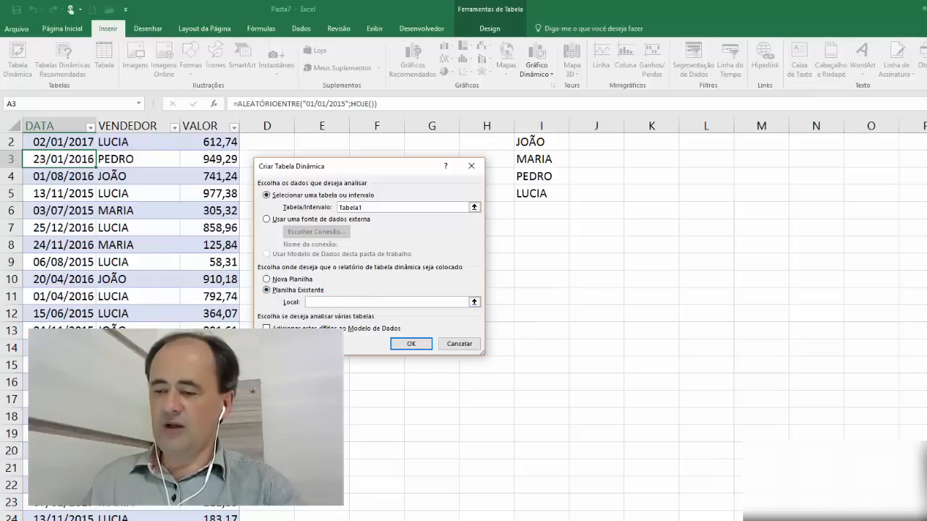
left_click(118, 512)
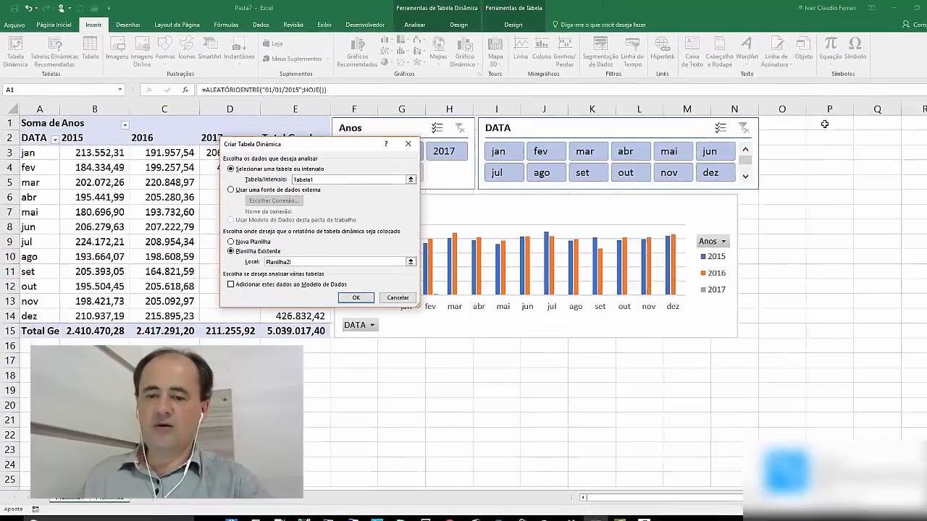
left_click(824, 124)
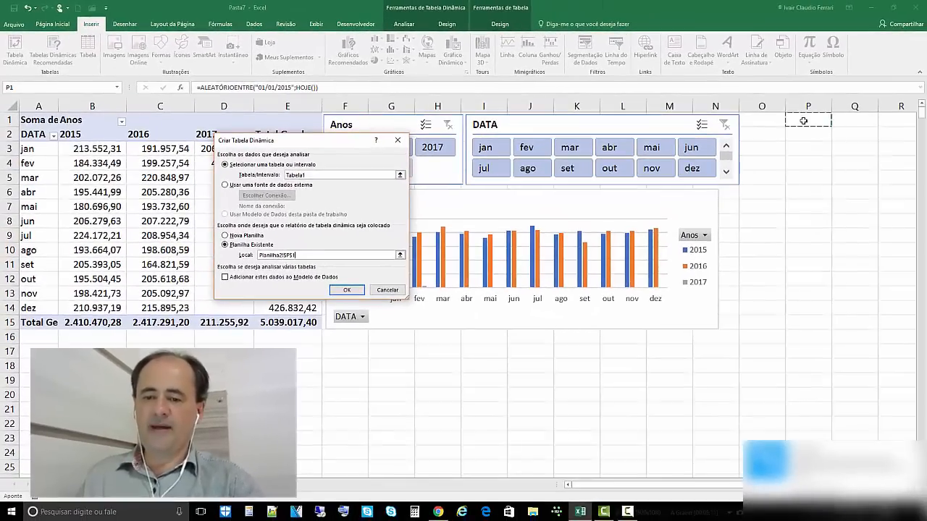
left_click(351, 290)
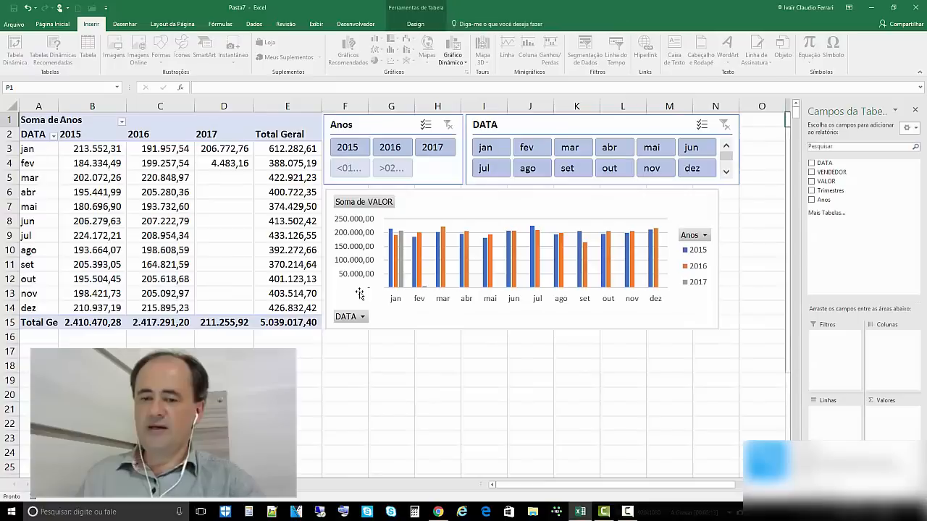
left_click(756, 337)
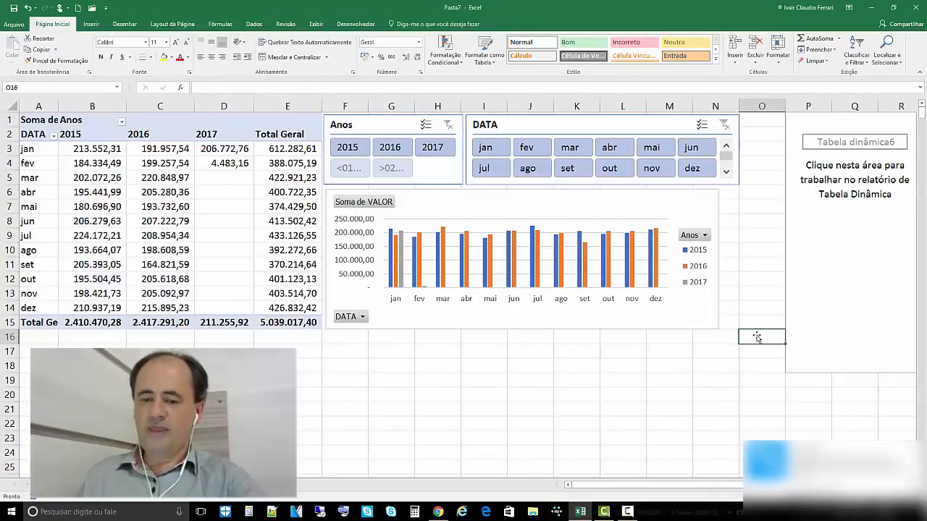
key("Right")
key("Right")
key("Right")
key("Right")
key("Right")
key("Right")
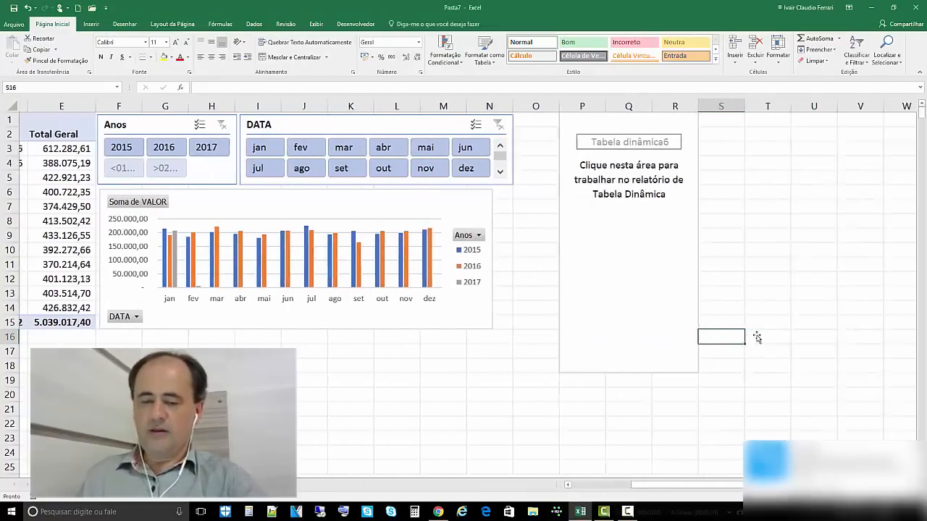
key("shift")
key("shift")
key("shift")
key("shift")
key("shift")
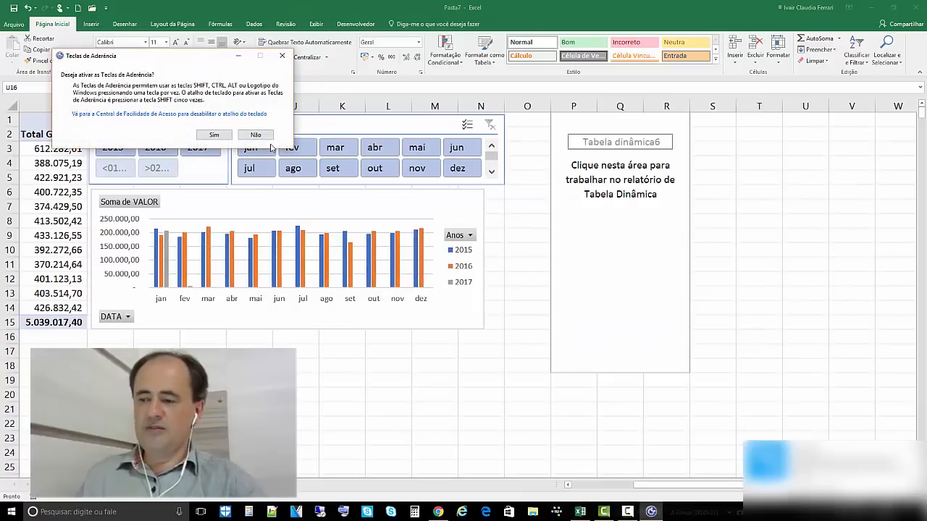
left_click(282, 55)
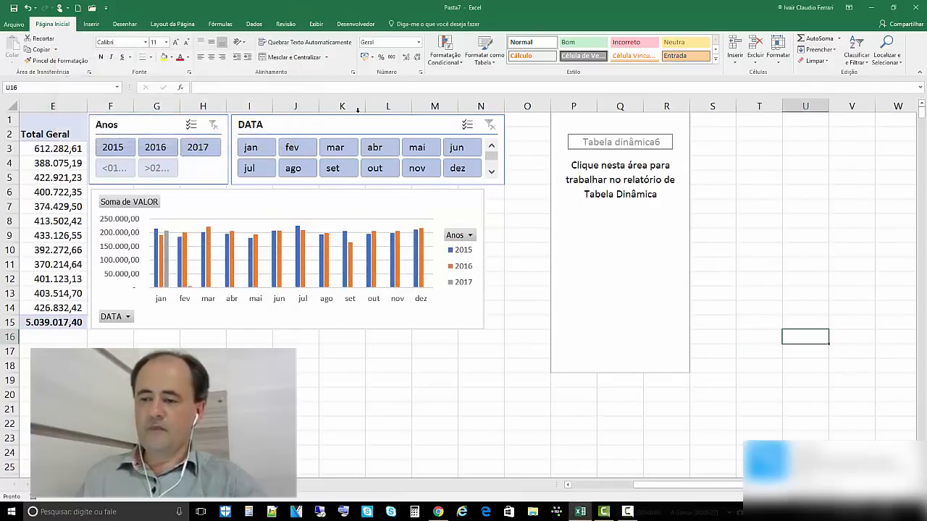
Set VENDEDOR as the new pivot table's rows and the sum of VALOR as its values, and close the field list
left_click(562, 208)
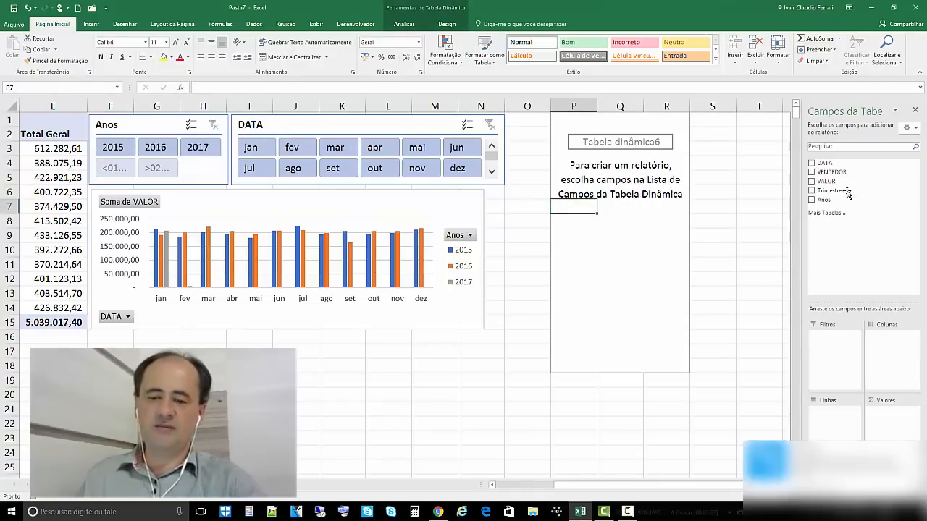
left_click_drag(842, 176, 845, 419)
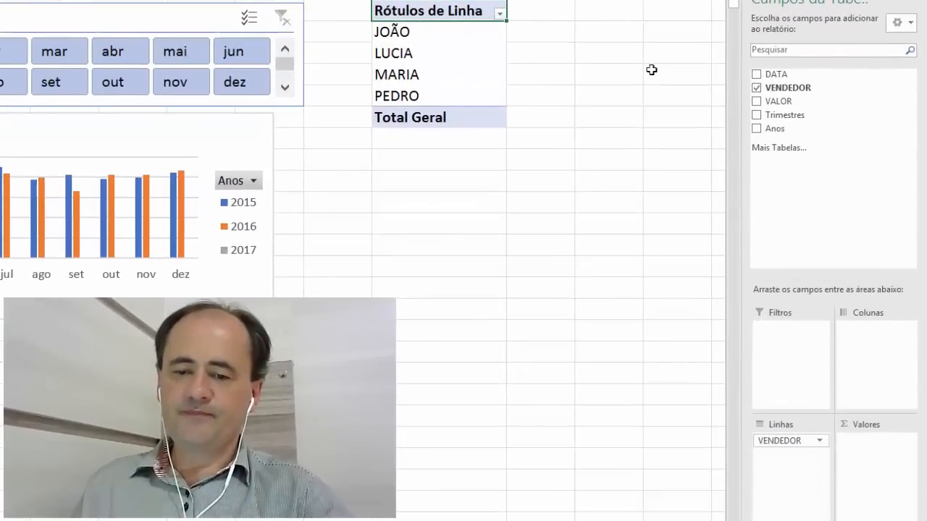
left_click_drag(792, 109, 872, 454)
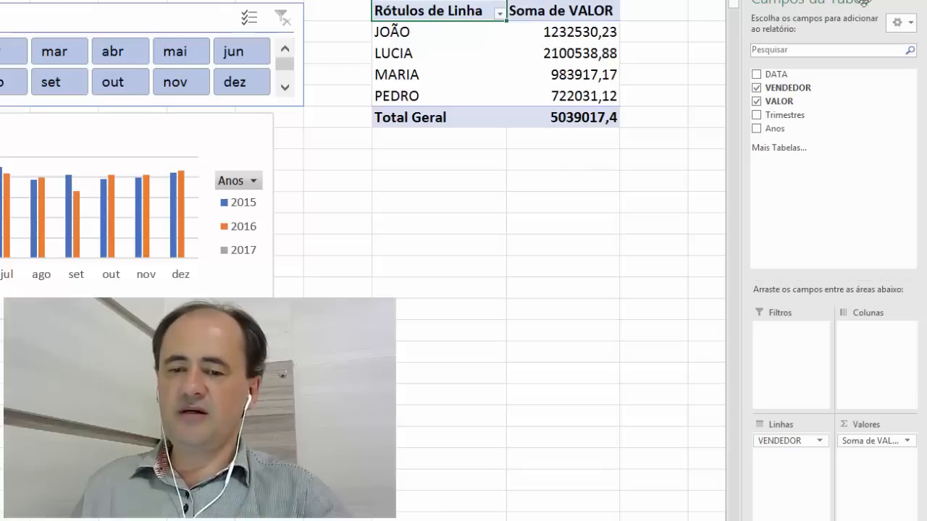
left_click(910, 5)
left_click(441, 57)
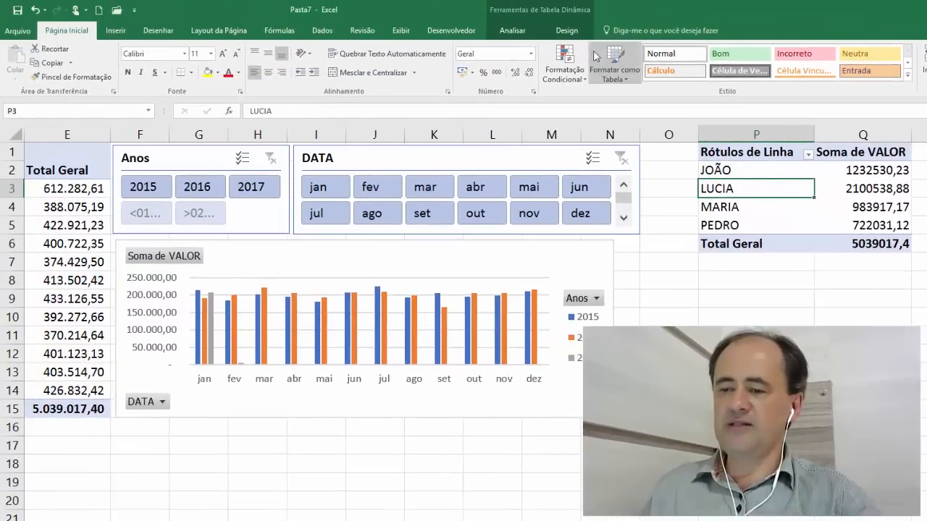
Switch the VENDEDOR pivot table's report layout to tabular form
left_click(566, 31)
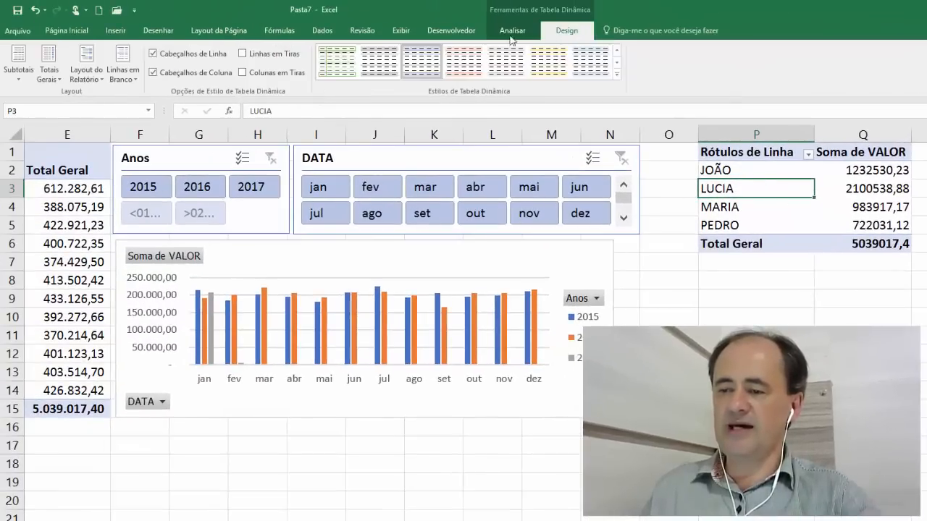
left_click(87, 72)
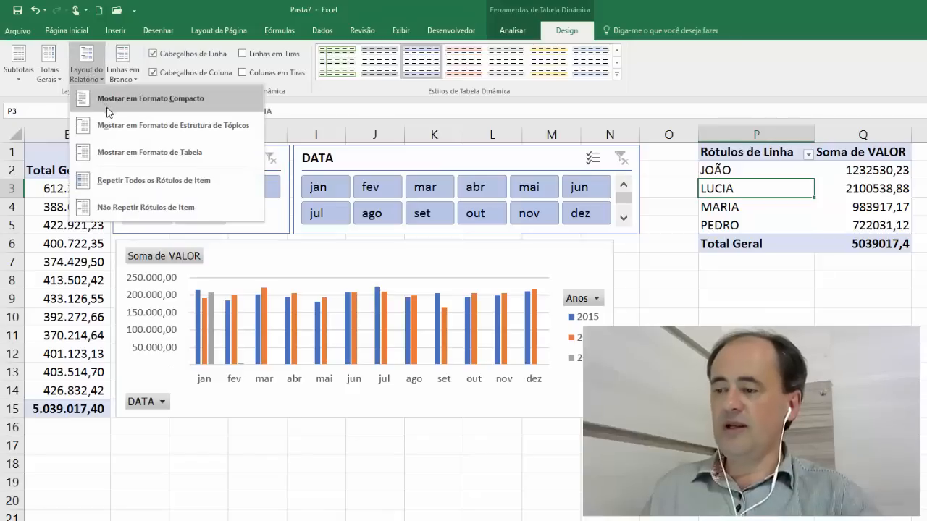
left_click(149, 152)
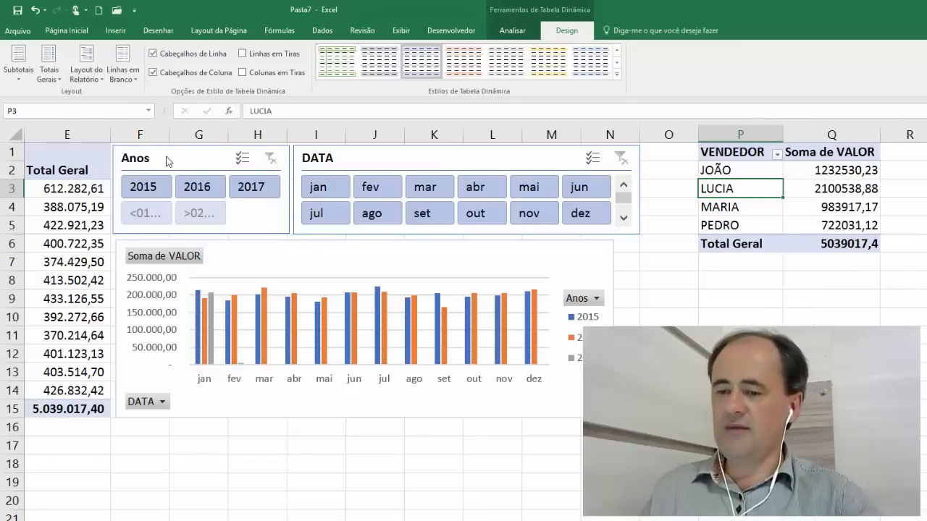
Insert a 2D clustered column pivot chart from the VENDEDOR pivot table
left_click(803, 197)
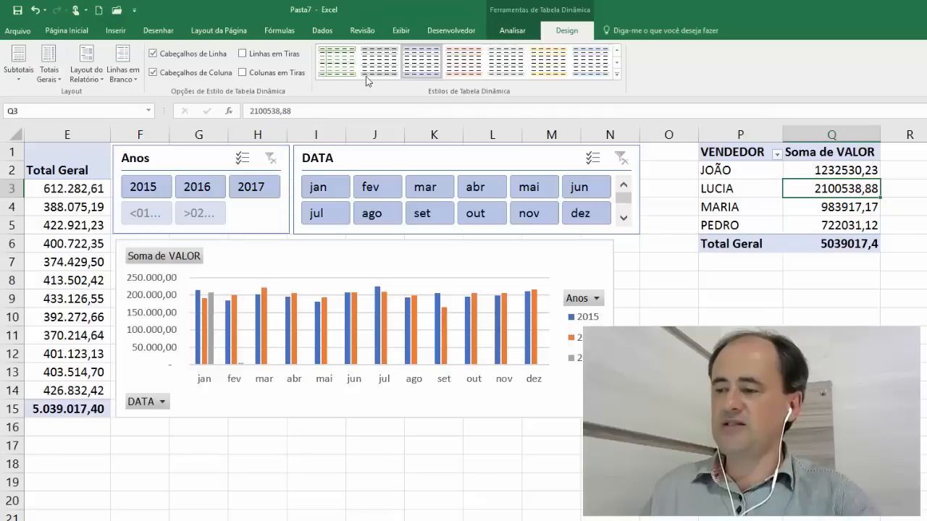
left_click(116, 32)
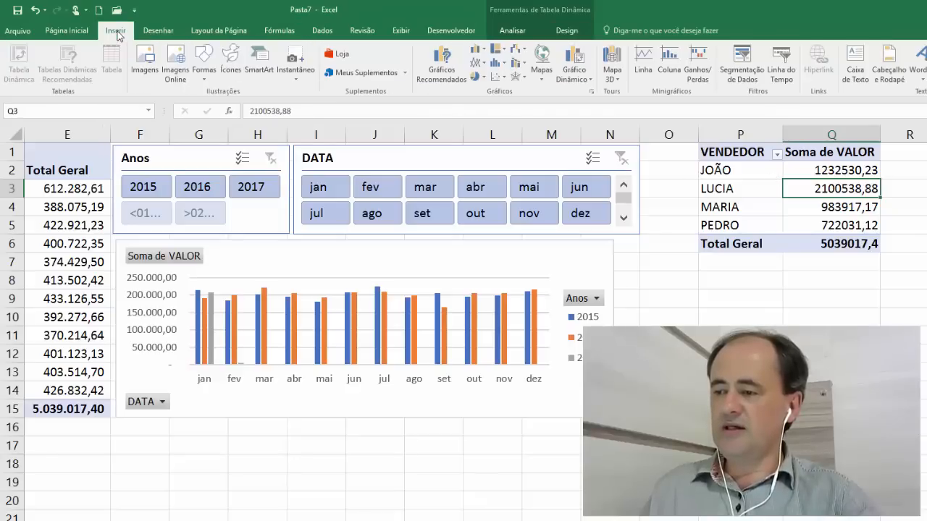
left_click(478, 49)
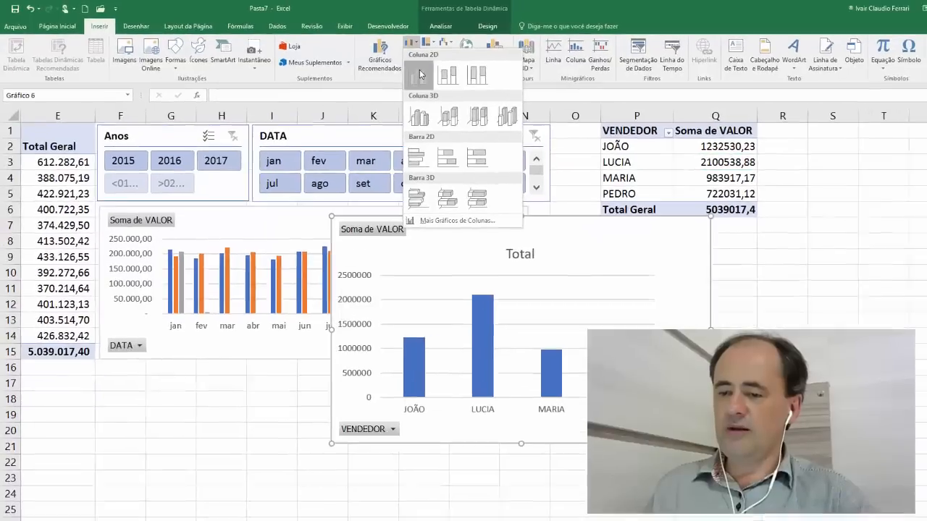
left_click(439, 78)
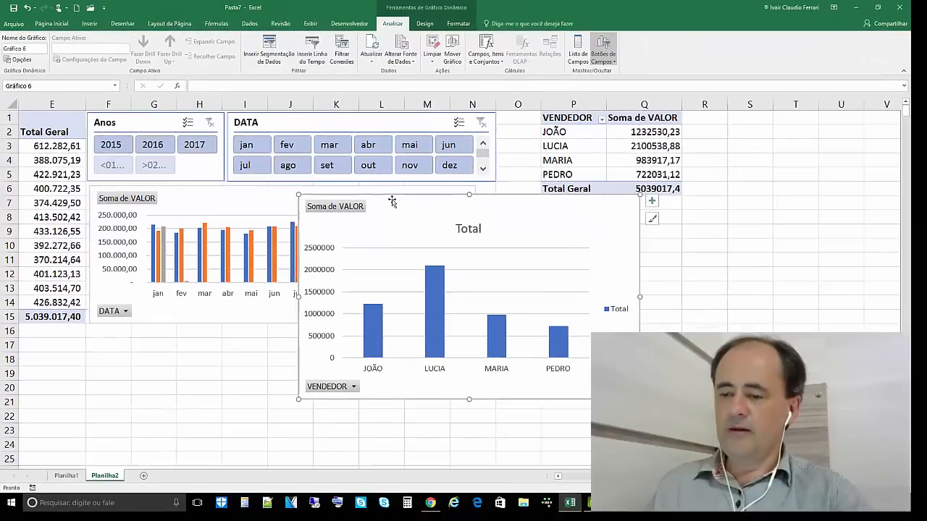
Move the VENDEDOR chart directly below the monthly chart, shorten it and match its width to the chart above
left_click_drag(489, 235, 624, 271)
mouse_move(534, 232)
left_mouse_down()
mouse_move(624, 238)
mouse_move(674, 281)
mouse_move(664, 299)
mouse_move(297, 334)
left_mouse_up()
left_click_drag(433, 395, 478, 395)
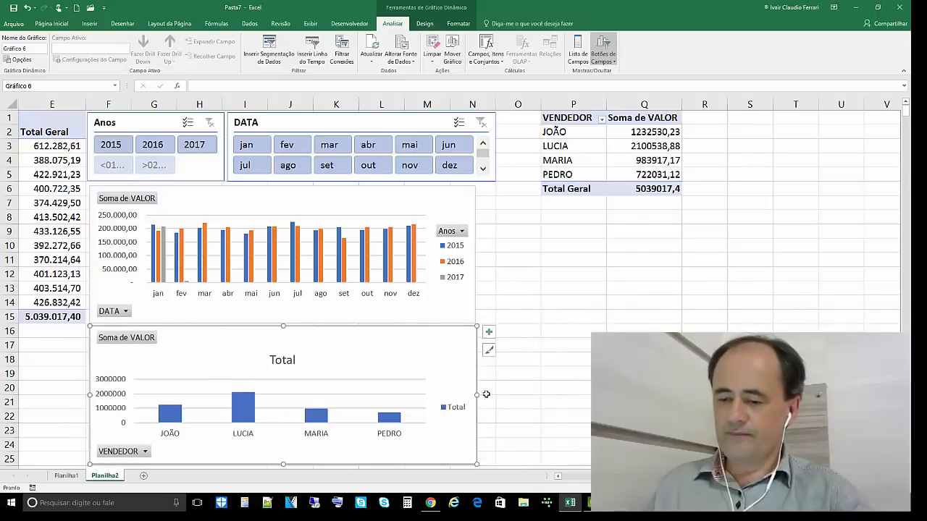
Raise the title of the VENDEDOR chart and enlarge its plot area upward to just below the title
left_click(556, 374)
left_click(292, 360)
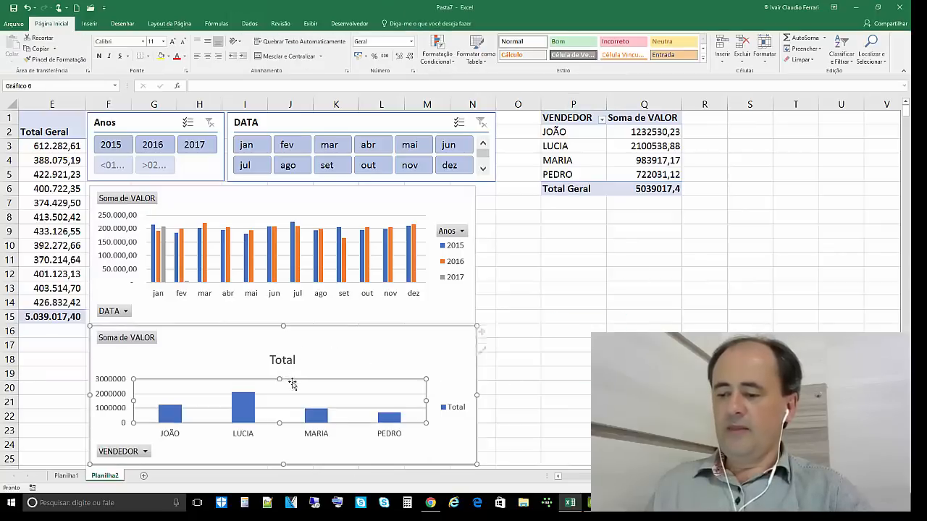
left_click(289, 364)
left_click(285, 386)
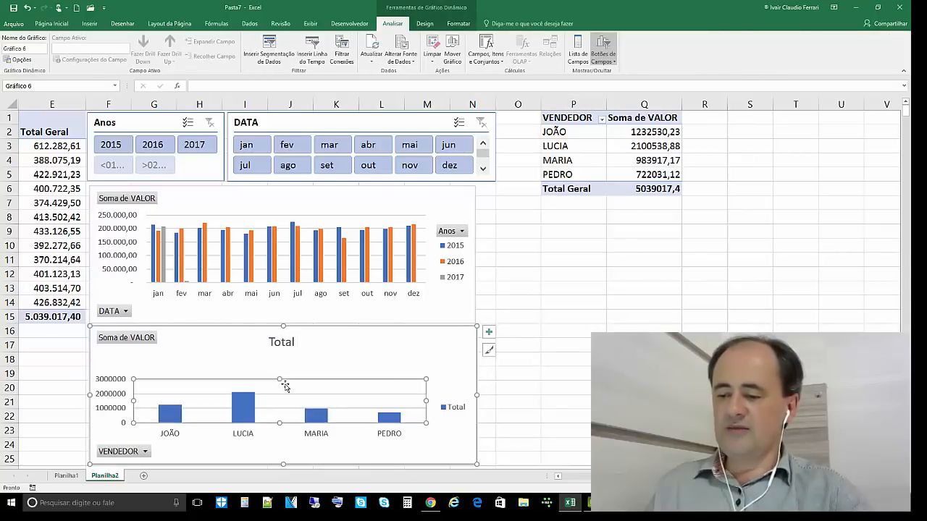
left_click_drag(283, 379, 285, 353)
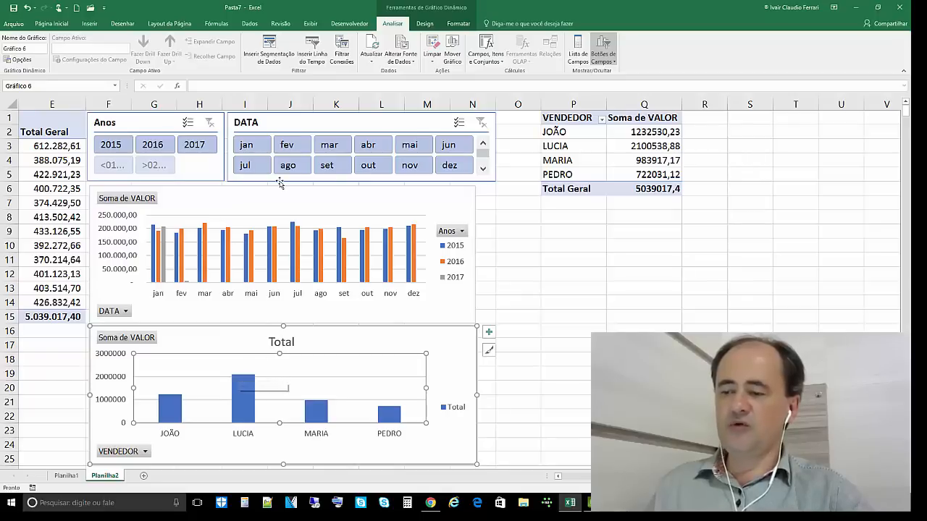
Filter the DATA slicer to jan and fev together, and to jan alone, to test which charts respond
left_click(245, 194)
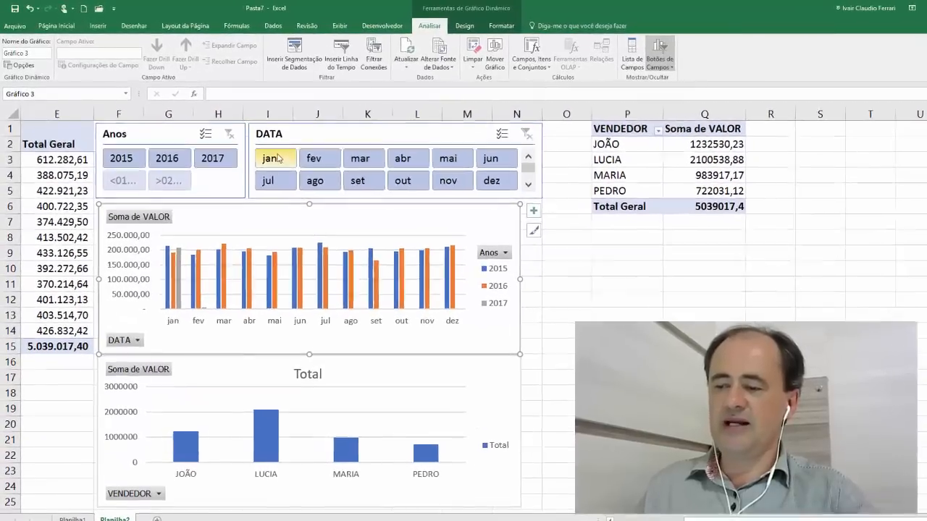
left_click(273, 157)
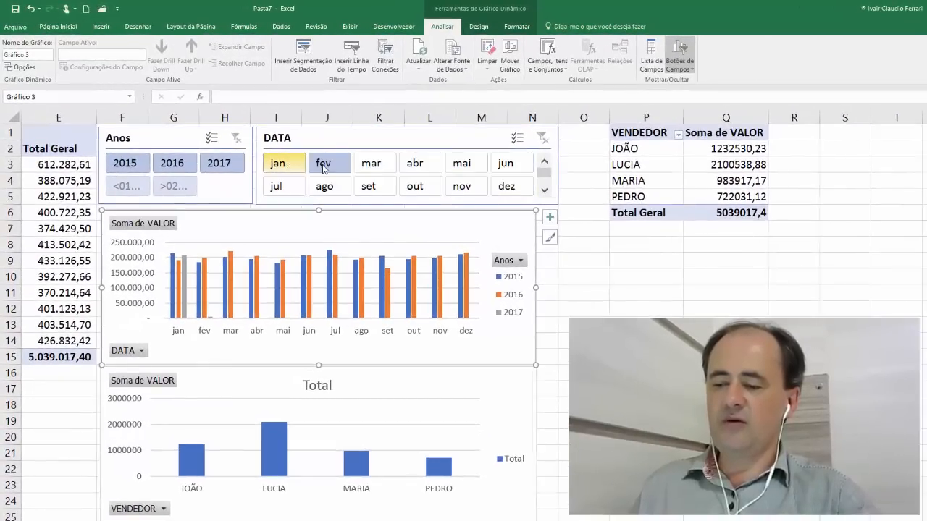
left_click(322, 167, "ctrl")
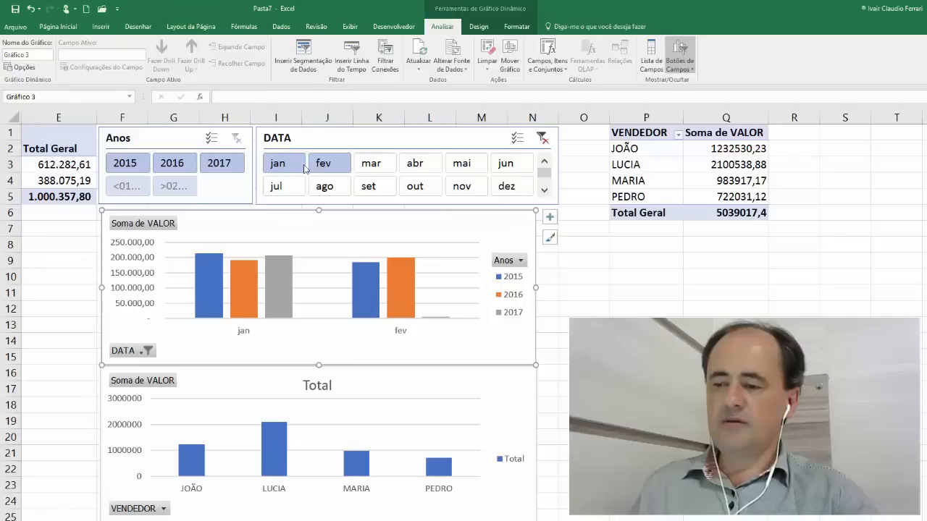
left_click(290, 168)
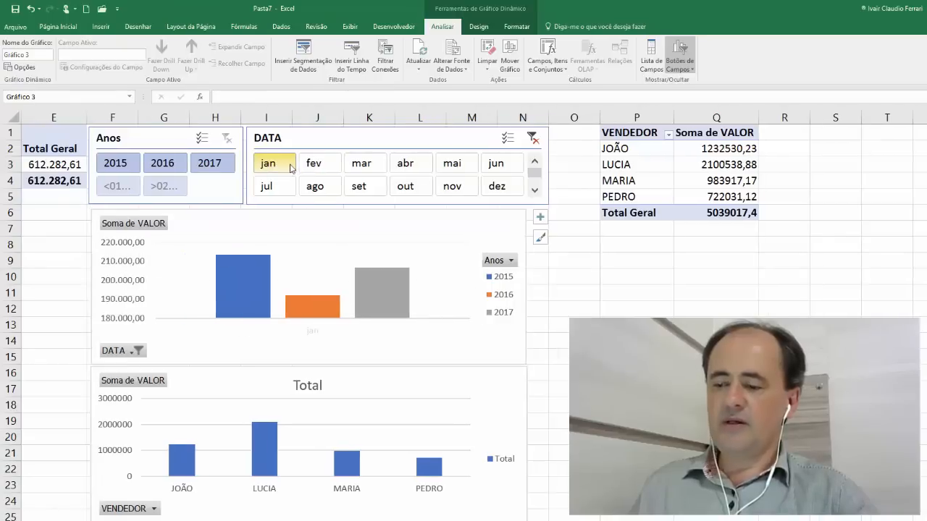
left_click(269, 294)
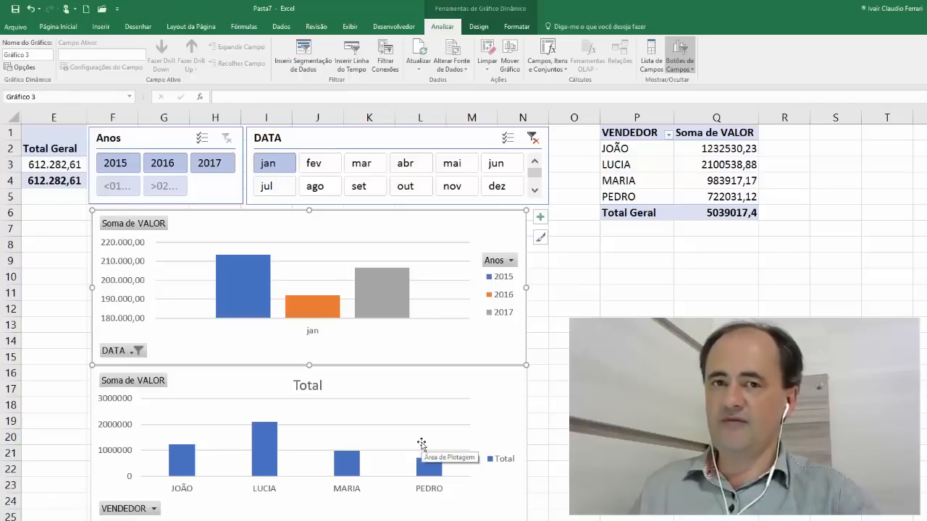
Connect the Anos slicer to Tabela dinâmica6 as well through its report connections
left_click(160, 139)
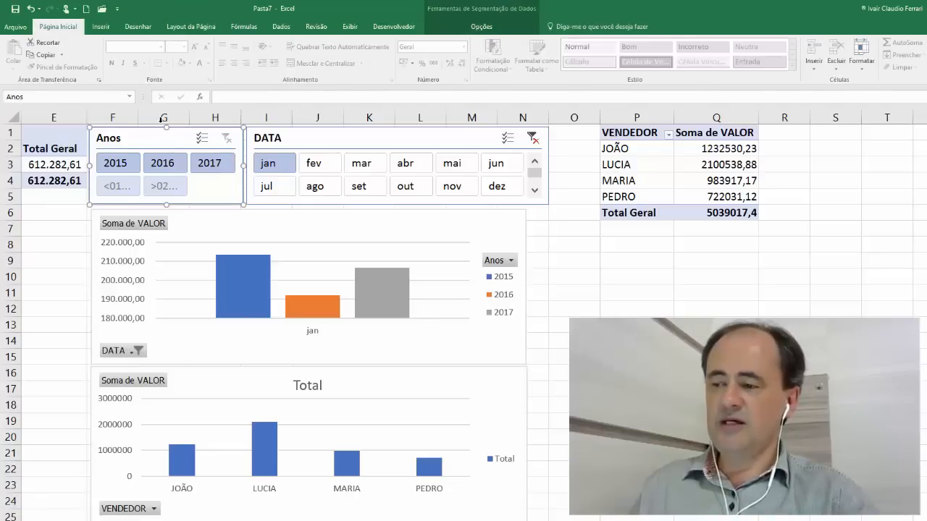
left_click(481, 27)
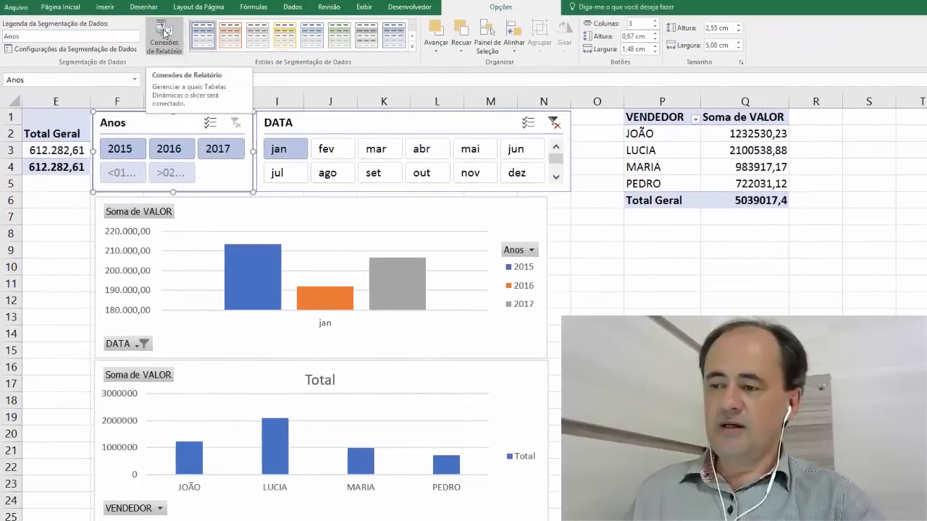
left_click(164, 32)
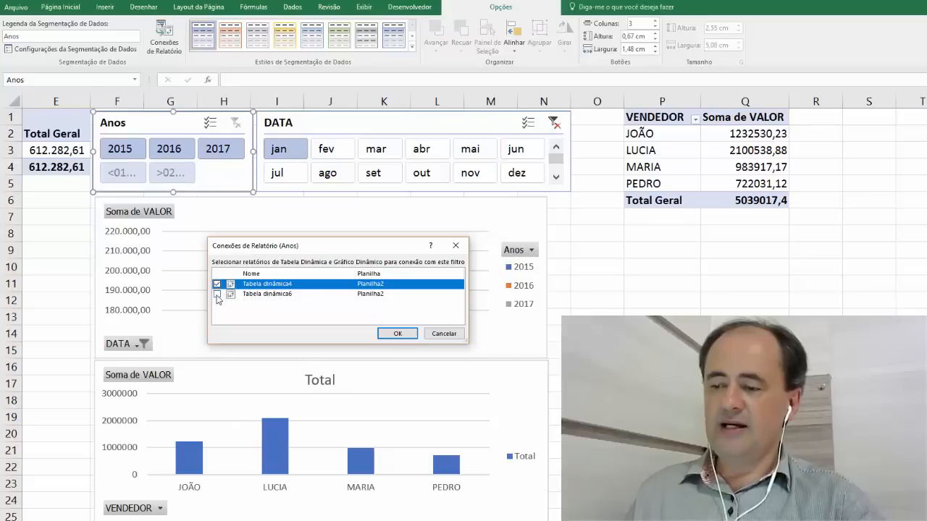
left_click(217, 294)
left_click(400, 334)
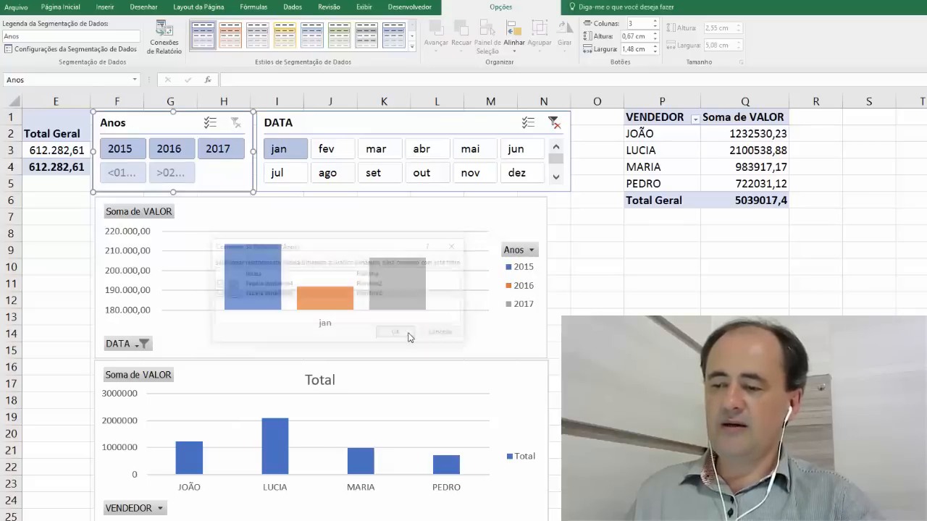
Connect the DATA slicer to Tabela dinâmica6 as well through its report connections
left_click(416, 128)
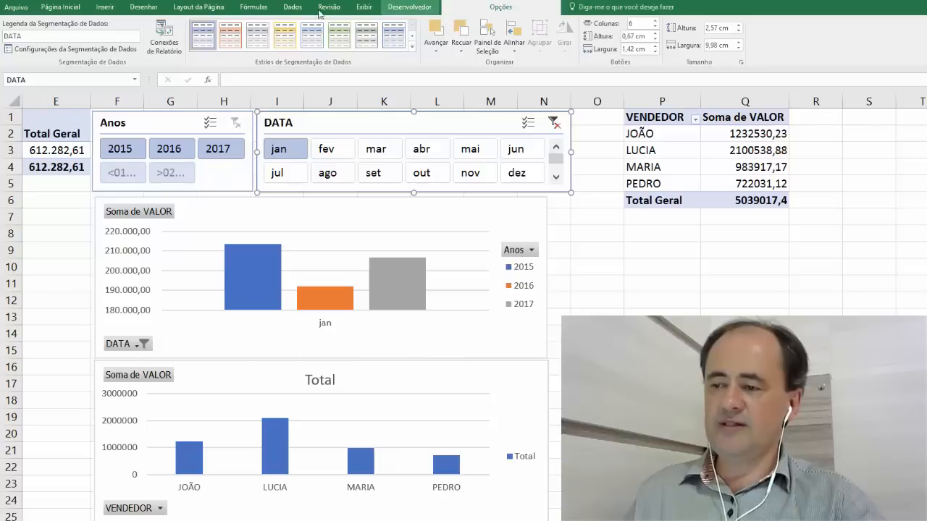
left_click(164, 42)
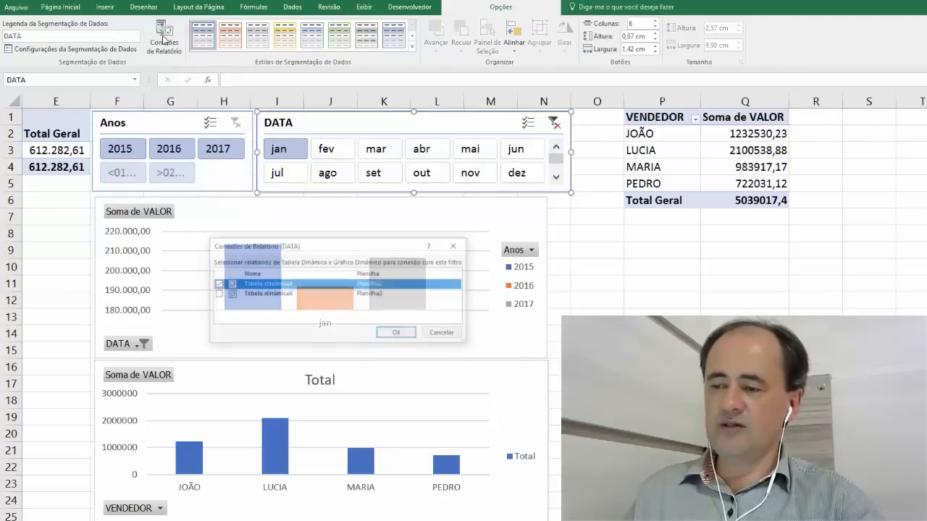
left_click(216, 293)
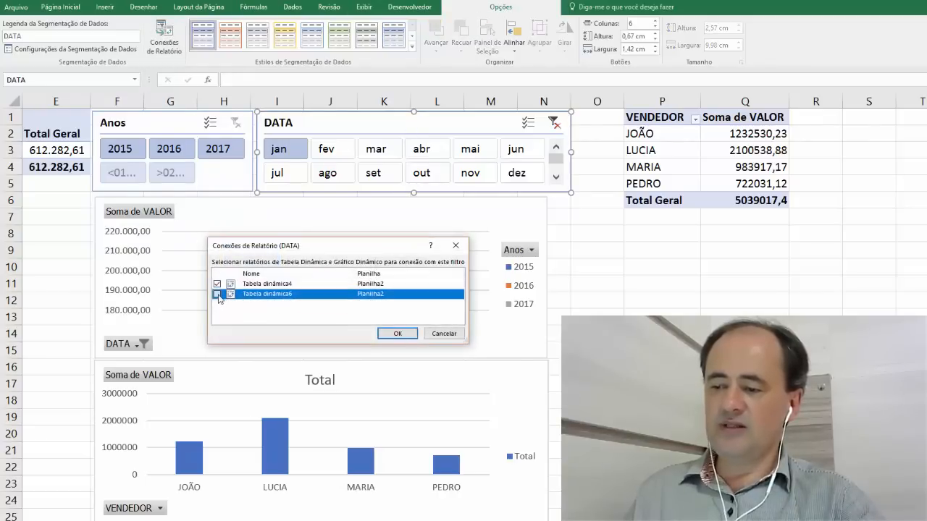
left_click(406, 336)
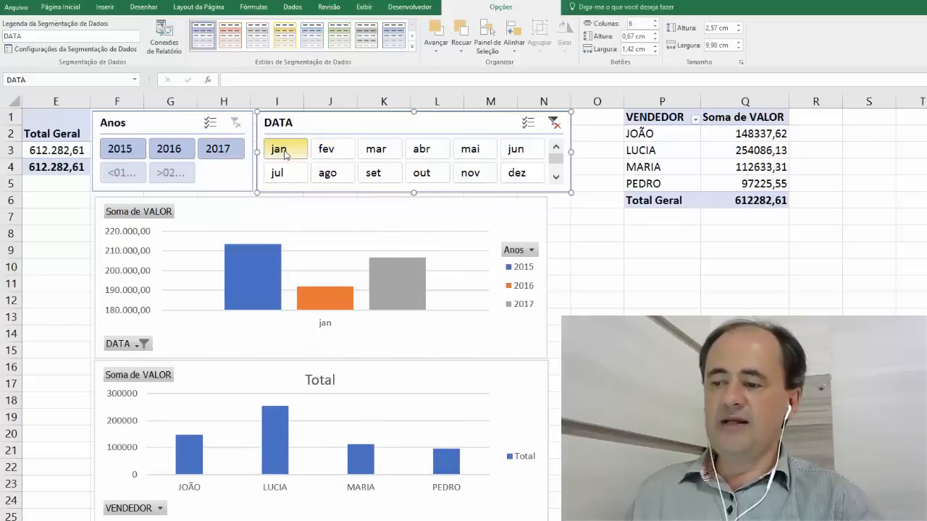
Clear the DATA slicer, test it on mar, abr and mai in turn, and clear the filter again
left_click(554, 124)
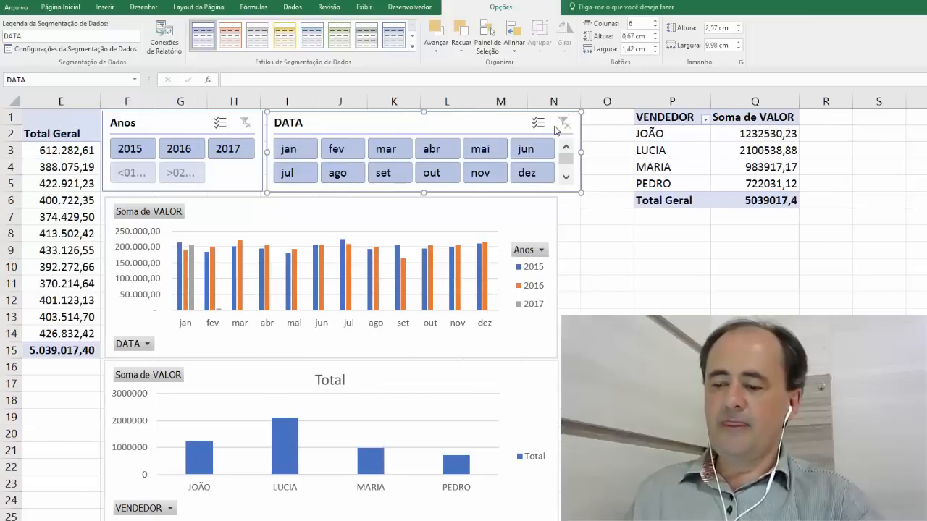
left_click(381, 151)
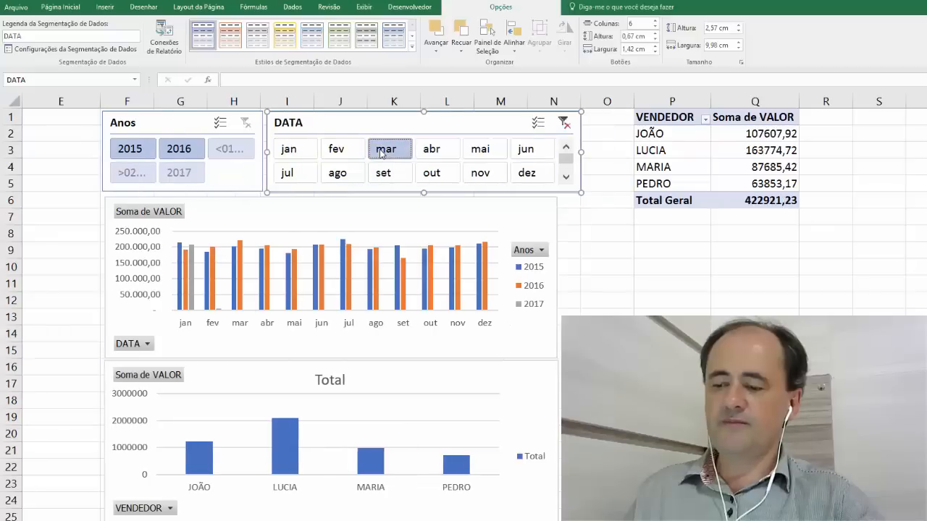
left_click(434, 152)
left_click(468, 152)
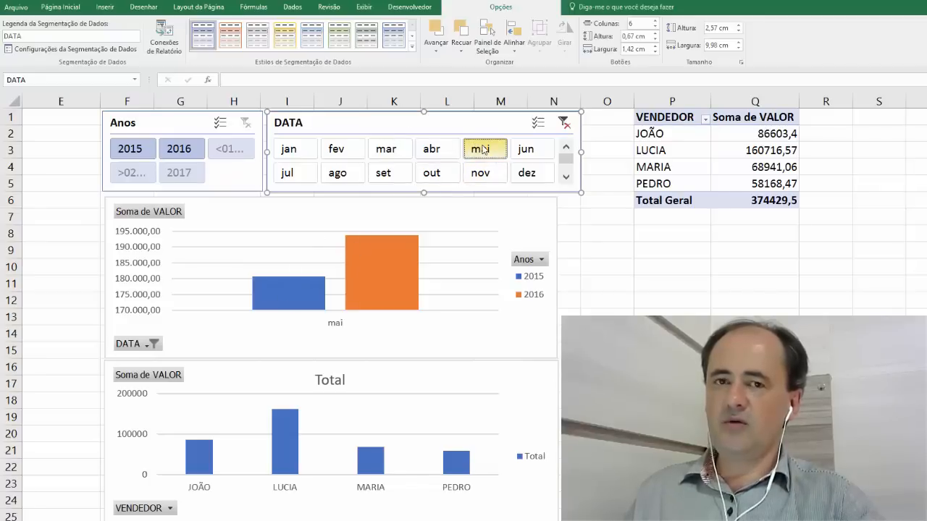
left_click(563, 124)
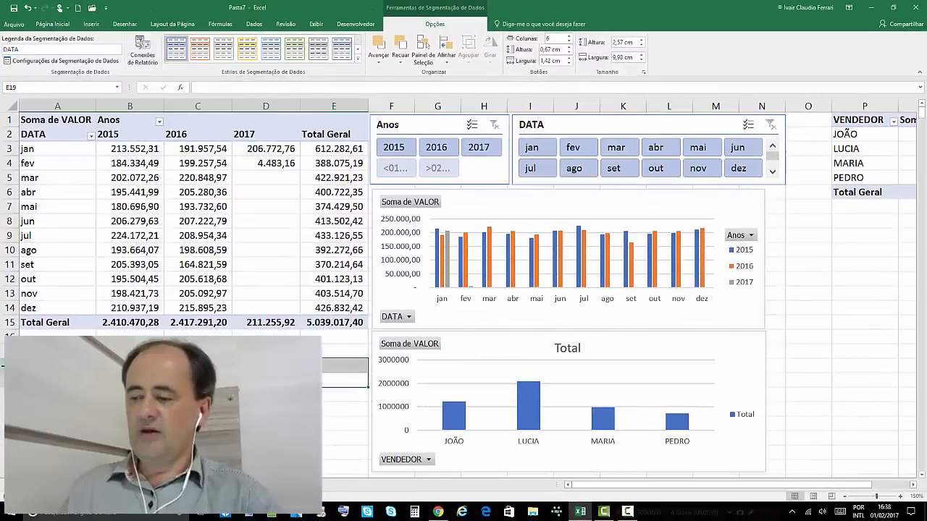
Review the source data sheet, the monthly pivot table, both slicers and the VENDEDOR chart
left_click(57, 339)
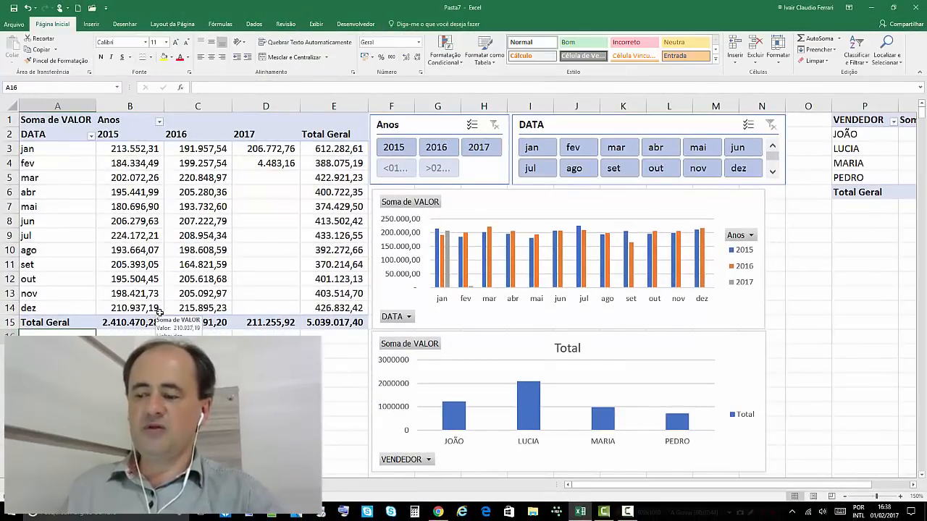
key("ctrl+Page_Down")
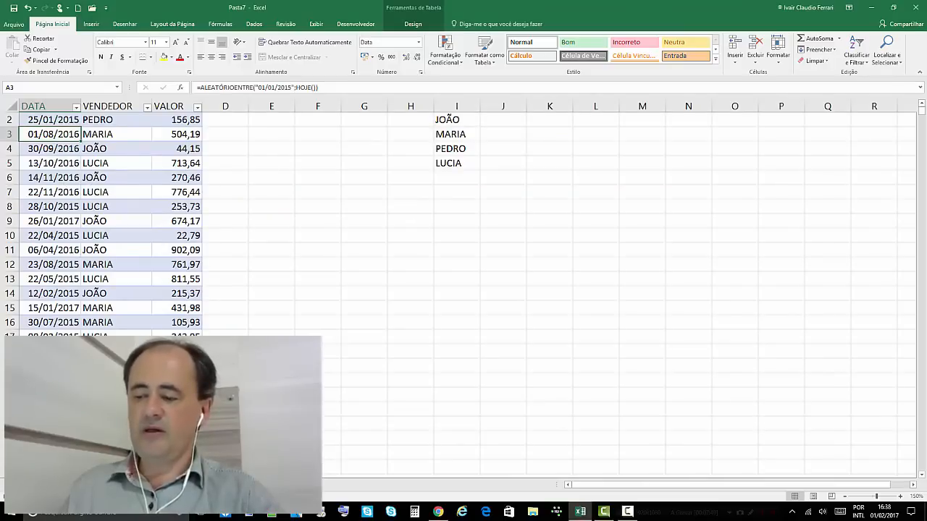
key("ctrl+Page_Up")
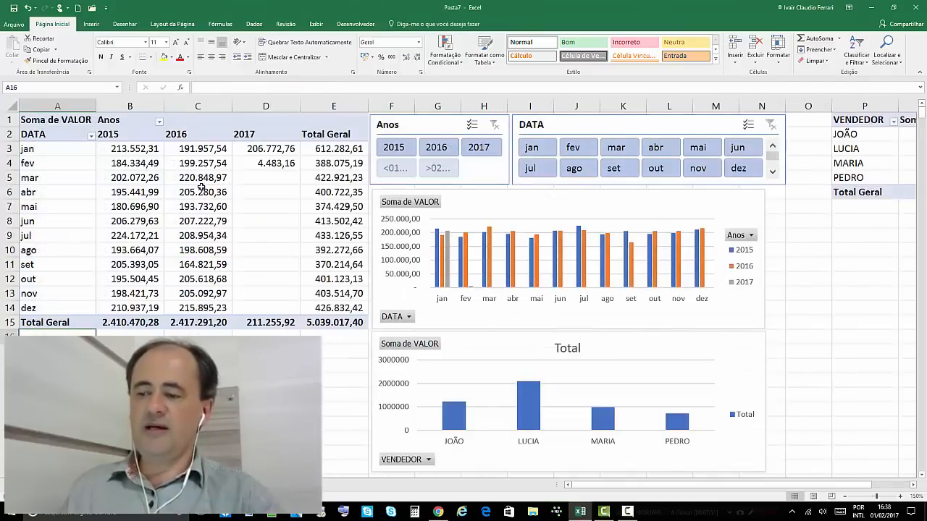
left_click(161, 180)
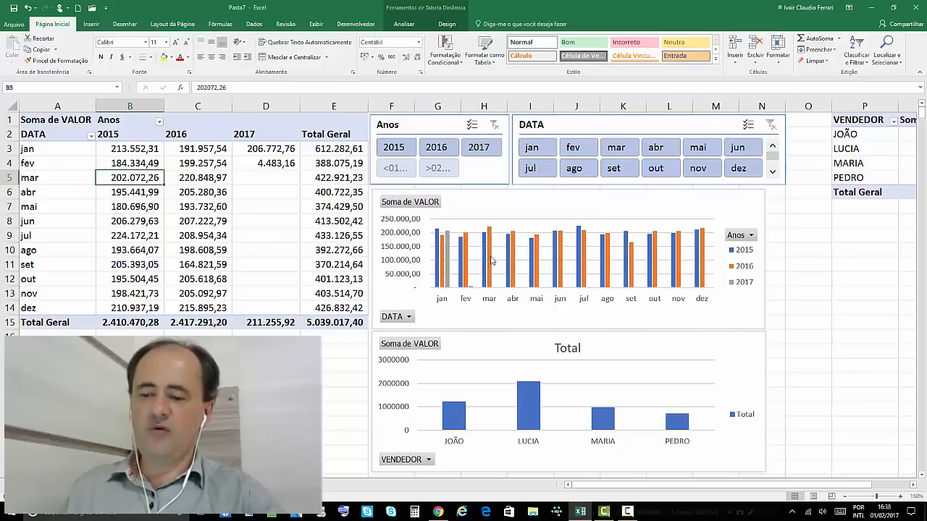
left_click(440, 125)
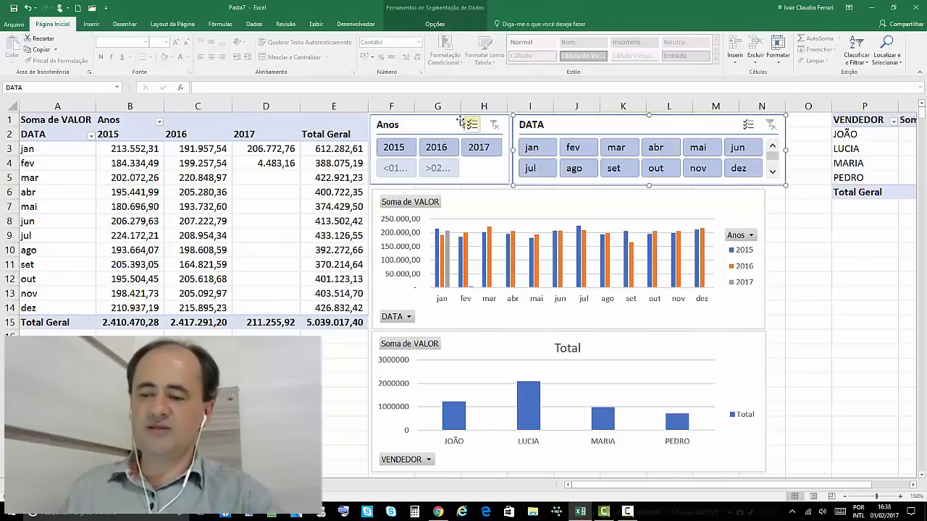
left_click(577, 123)
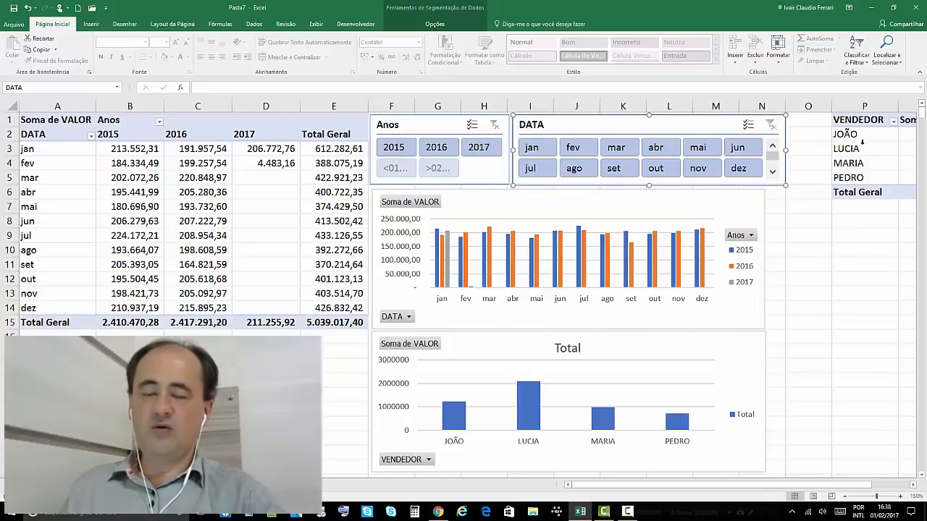
left_click(616, 347)
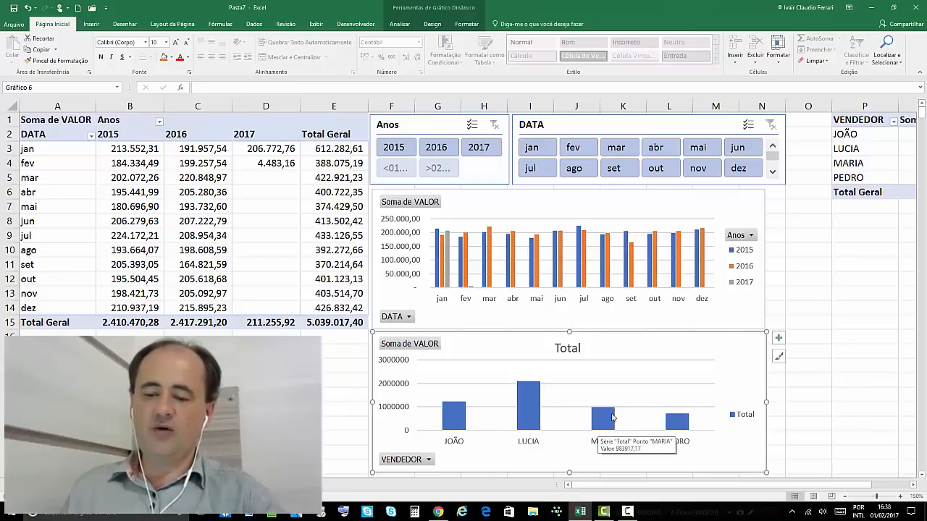
mouse_move(680, 432)
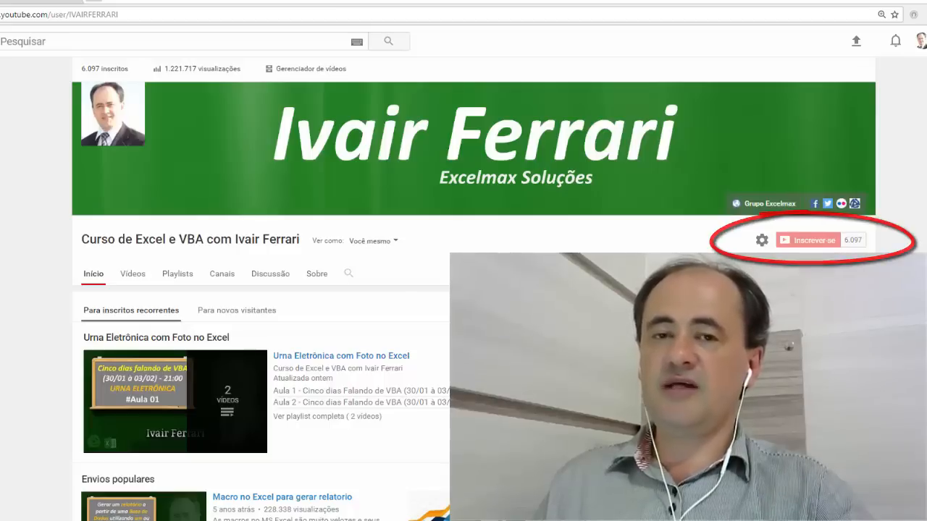
Switch to the Metasis website in the browser and look through its banner of business systems
left_click(11, 2)
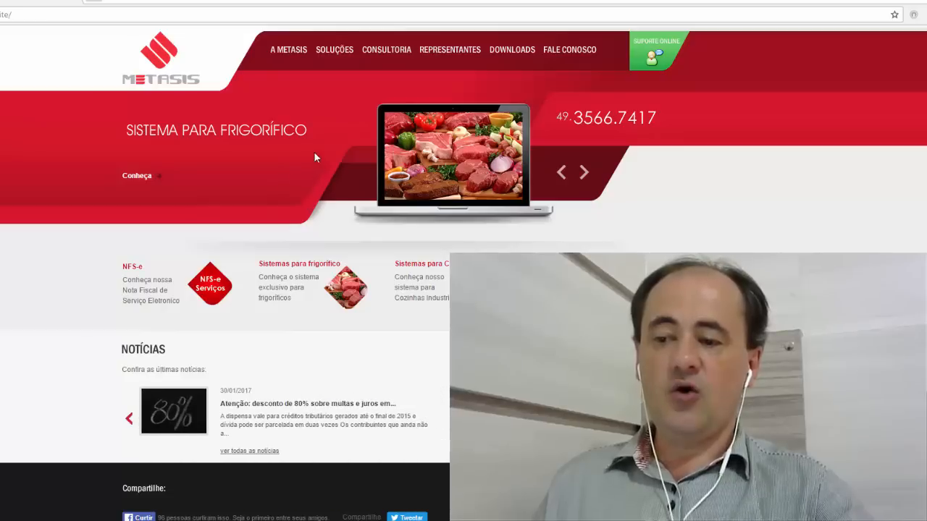
left_click(585, 173)
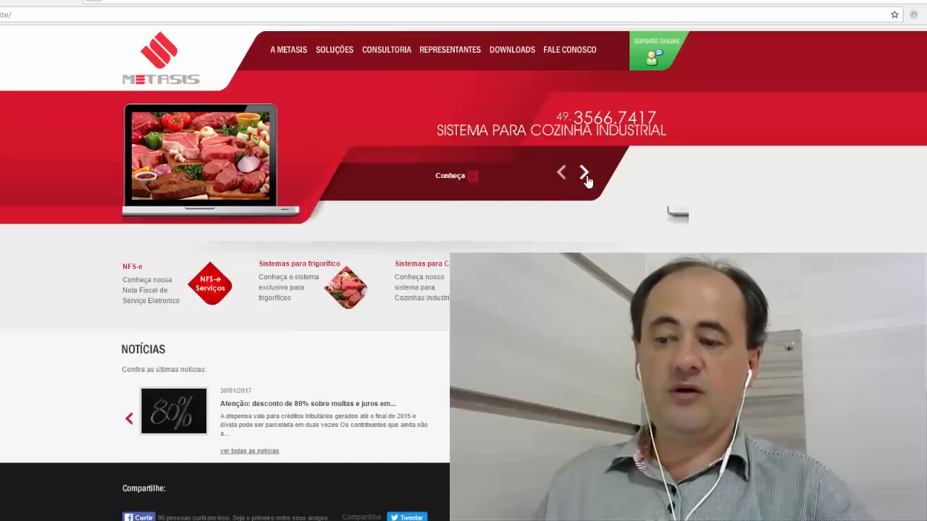
left_click(584, 174)
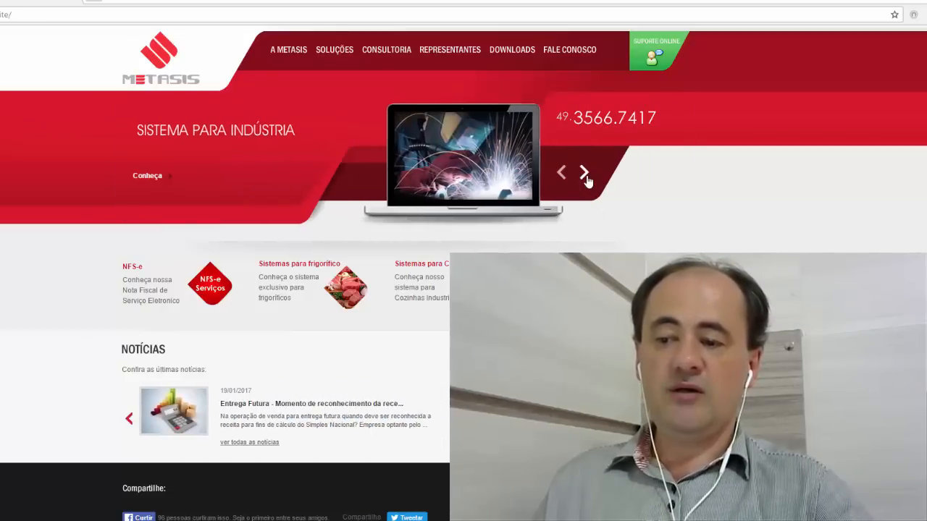
left_click(585, 175)
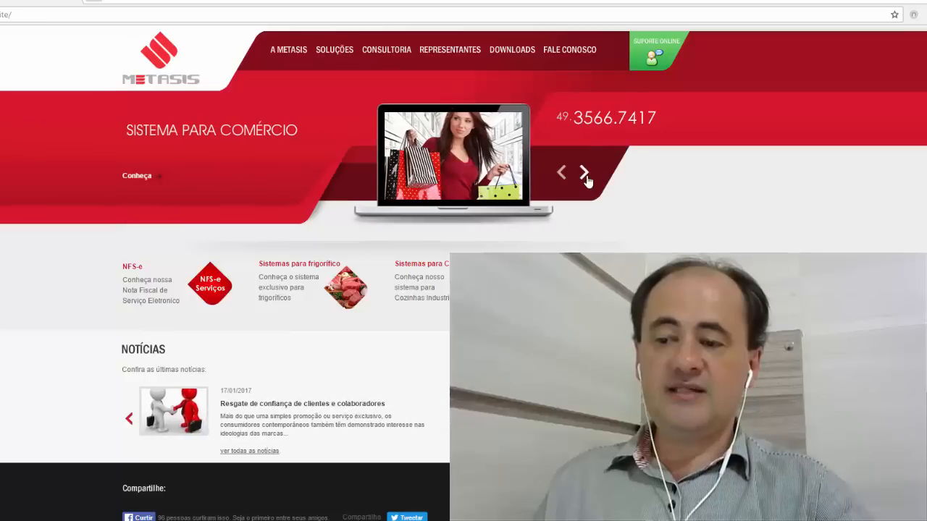